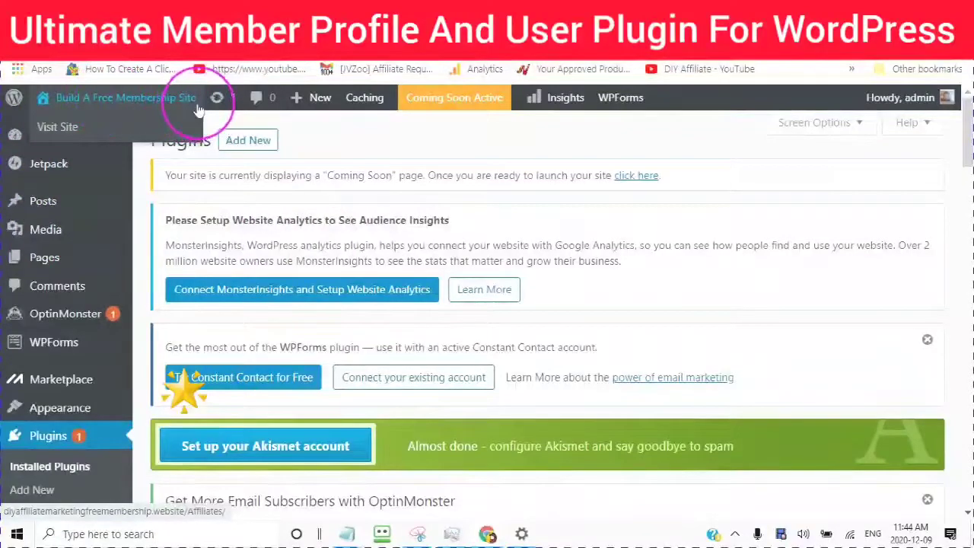
Step: Go to the Add Plugins page from the Plugins menu
scroll(358, 162, down, 1)
scroll(350, 228, down, 3)
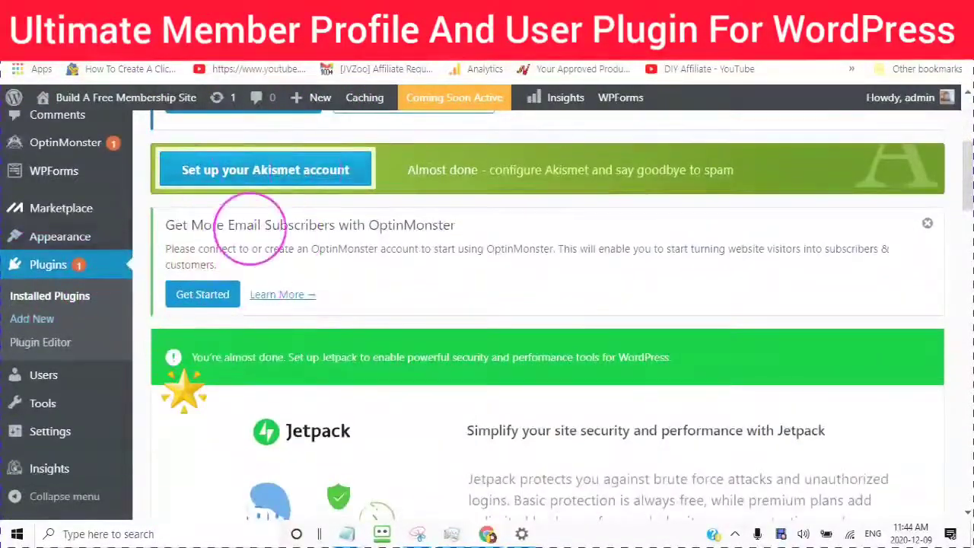
scroll(251, 225, up, 2)
scroll(261, 258, down, 1)
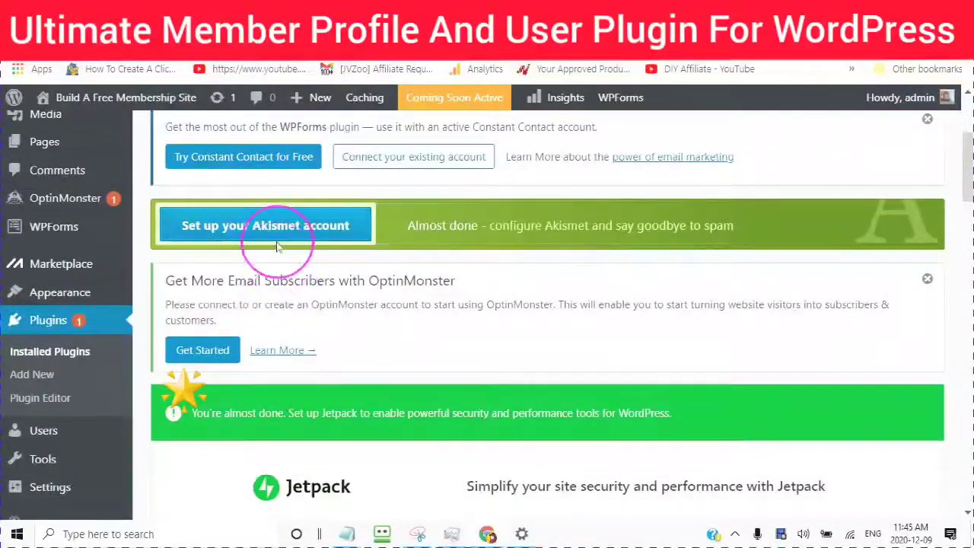
scroll(277, 247, up, 3)
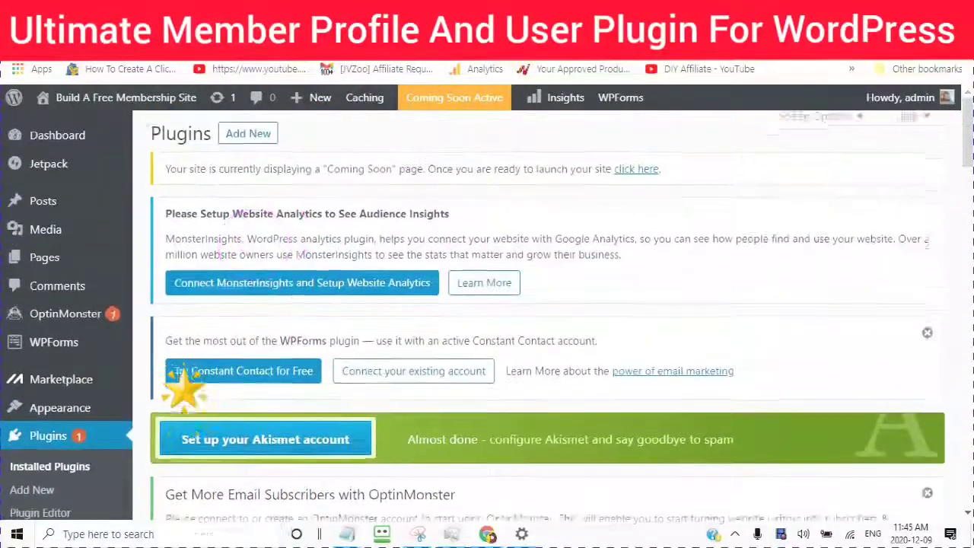
scroll(182, 386, down, 1)
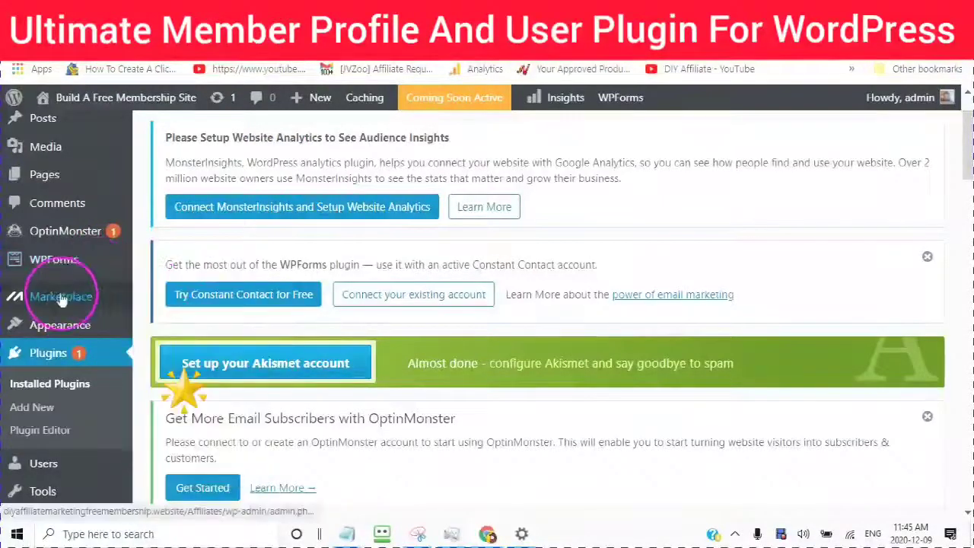
mouse_move(55, 296)
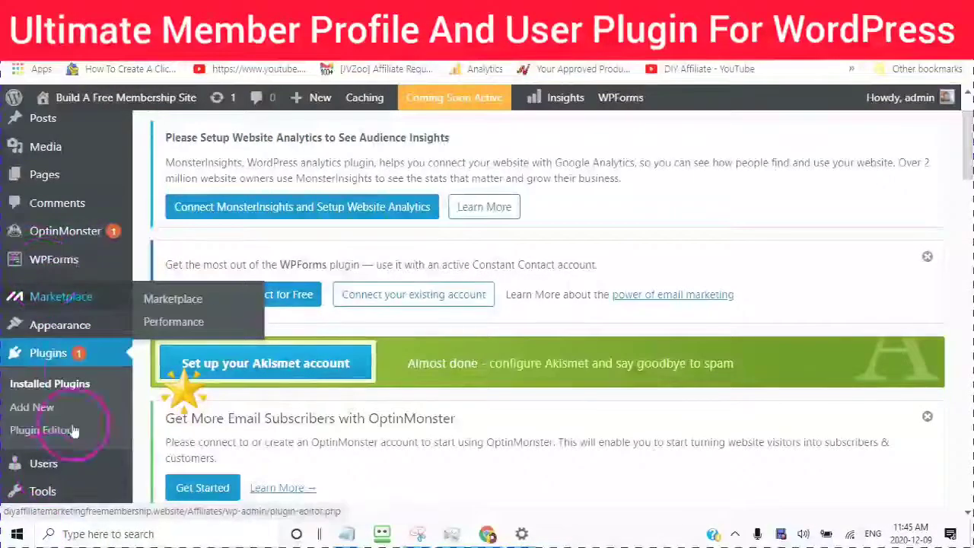
scroll(186, 164, up, 3)
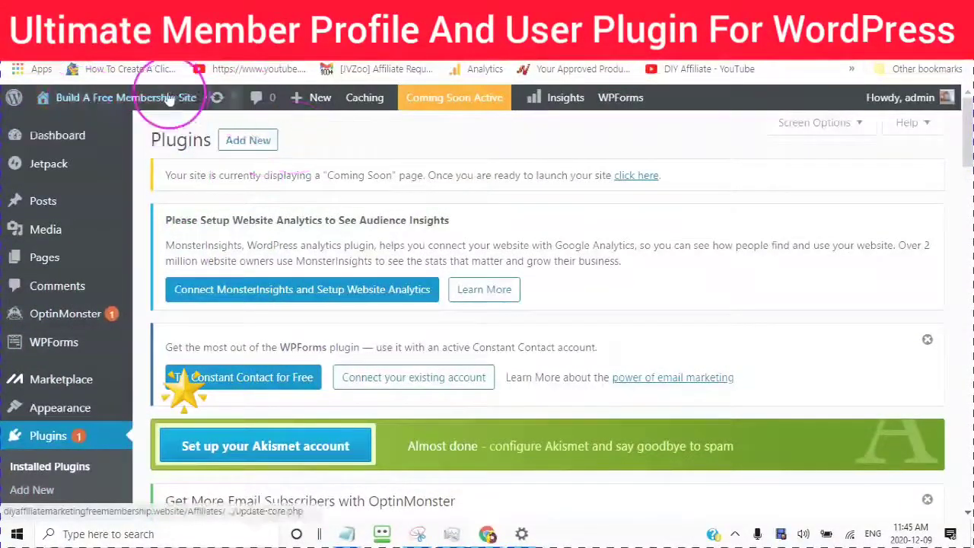
scroll(186, 191, down, 1)
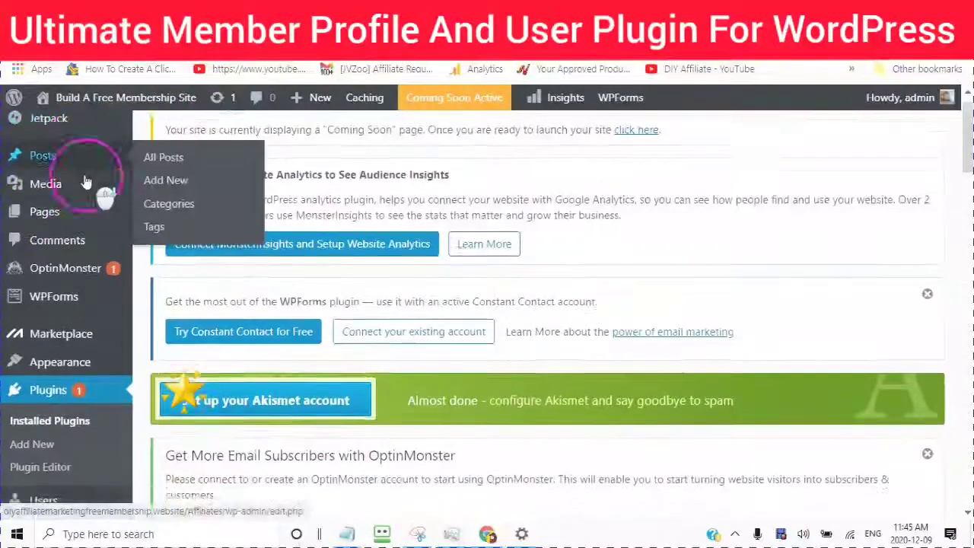
scroll(84, 194, down, 6)
scroll(74, 209, down, 2)
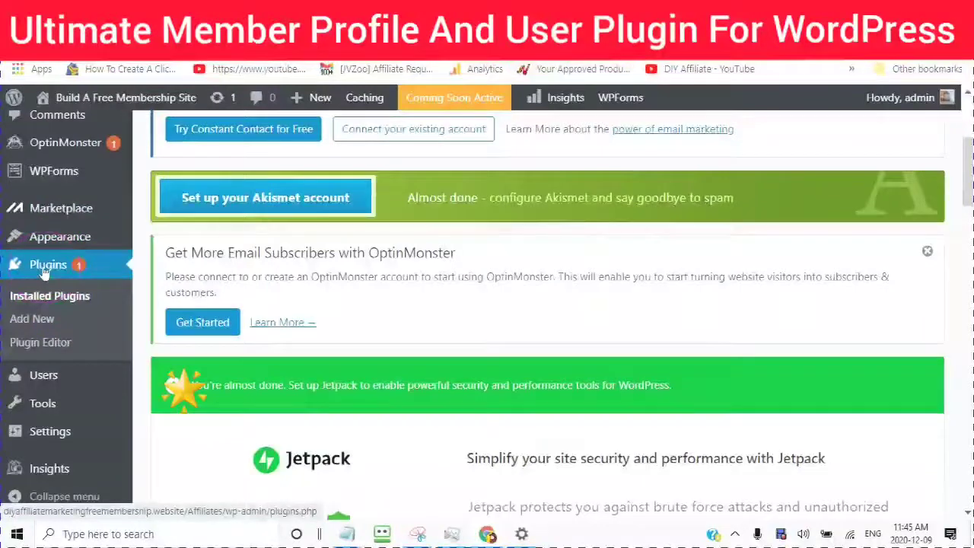
click(27, 323)
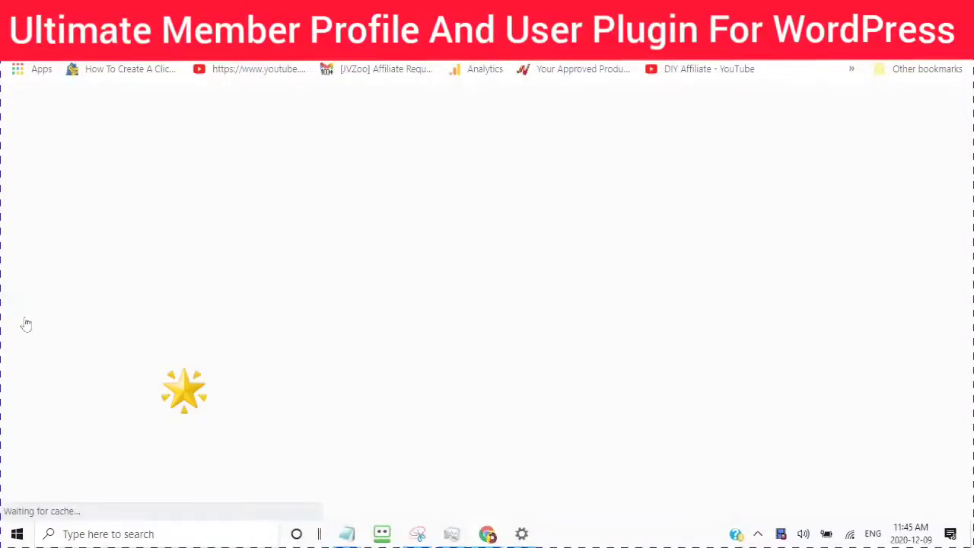
Step: Search the plugin directory for "um"
scroll(495, 274, down, 2)
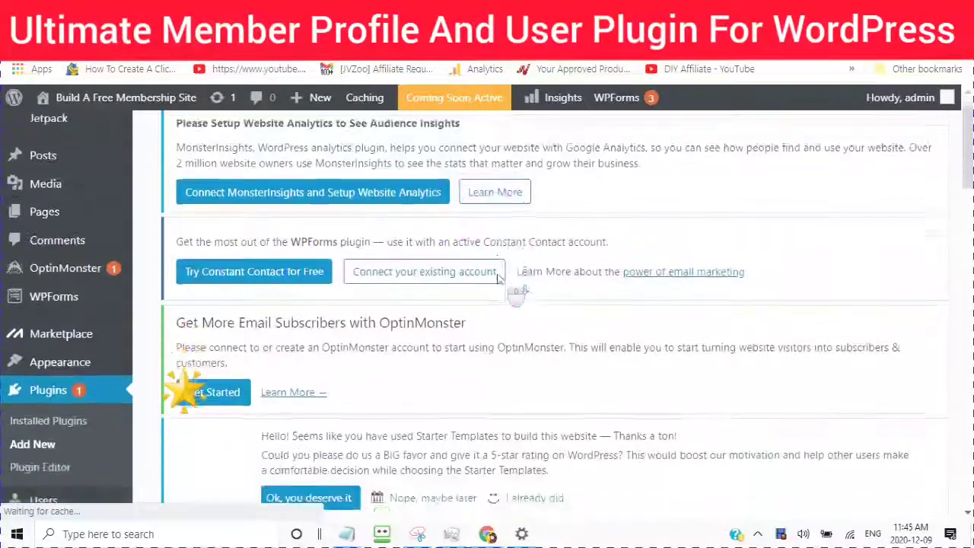
scroll(498, 279, down, 6)
click(489, 278)
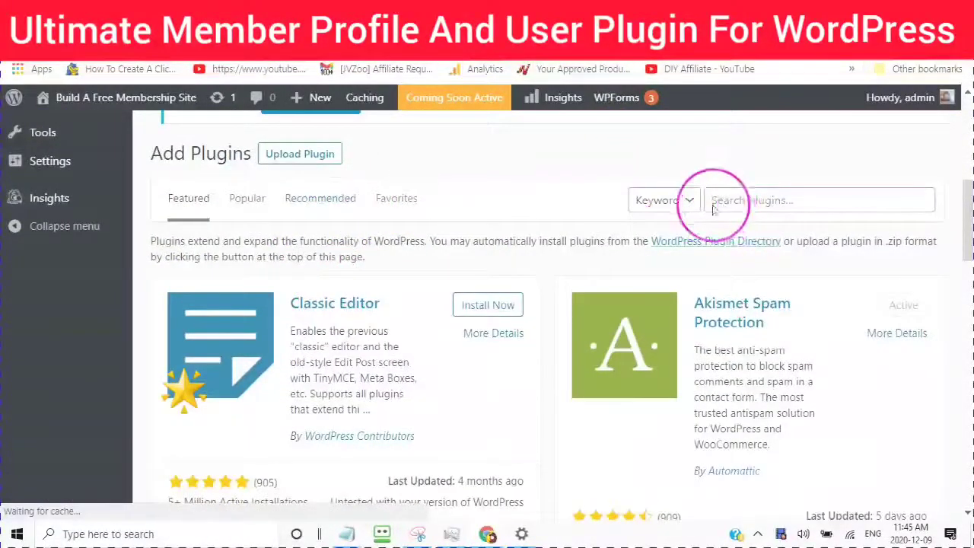
click(718, 238)
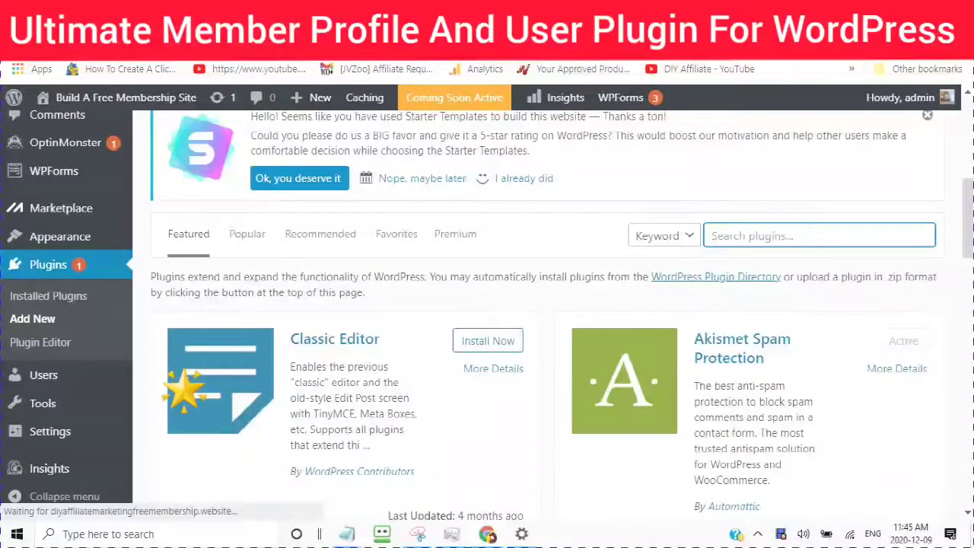
text(um)
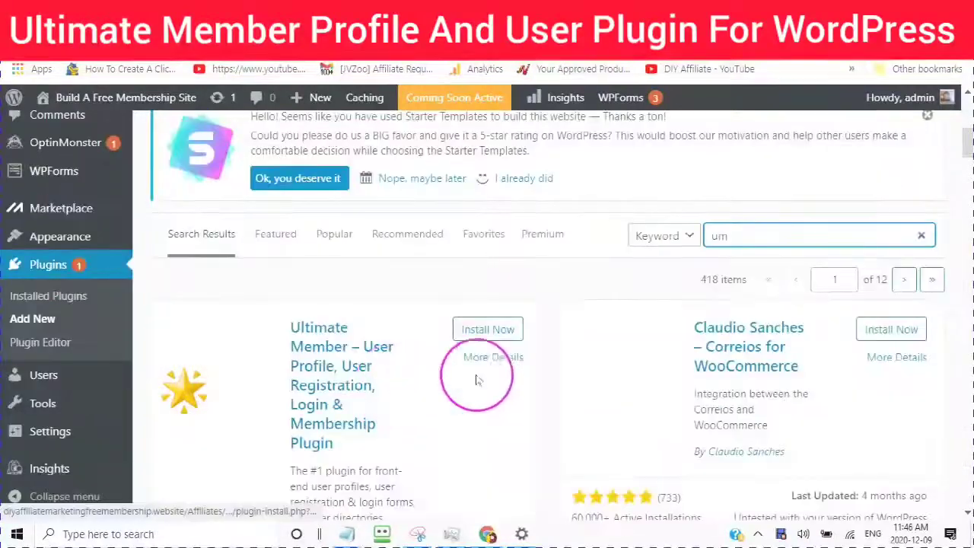
Step: Install the Ultimate Member – User Profile, User Registration, Login & Membership plugin
click(489, 373)
scroll(294, 282, down, 5)
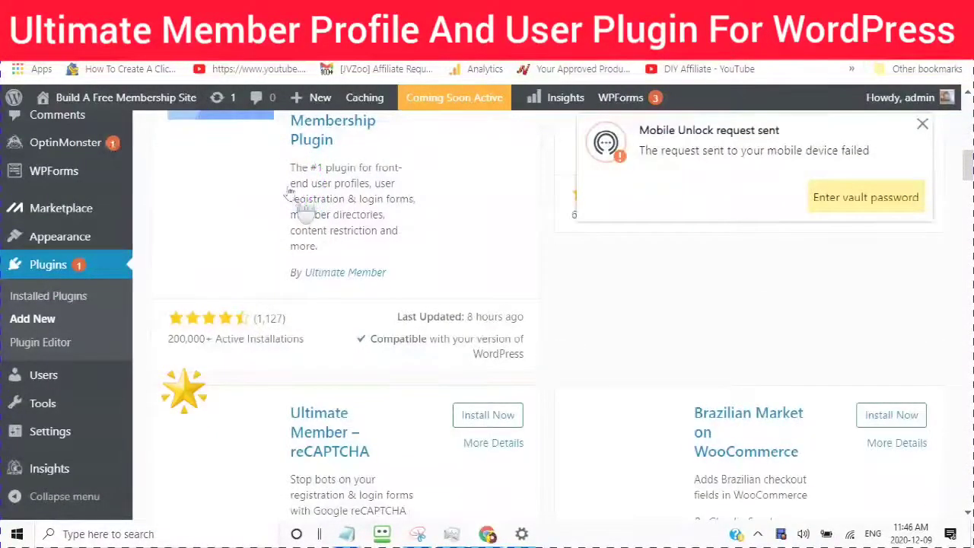
scroll(287, 197, down, 1)
scroll(293, 209, up, 3)
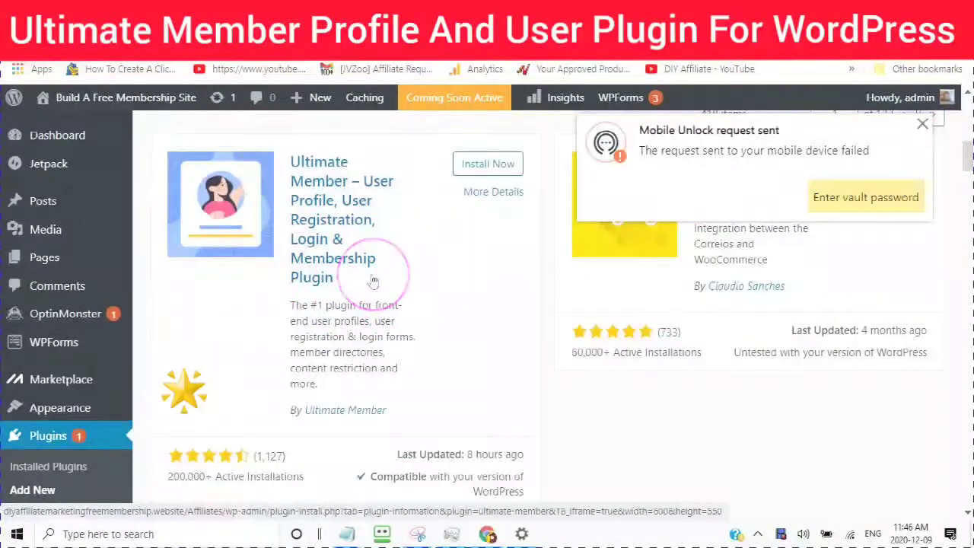
scroll(371, 278, down, 1)
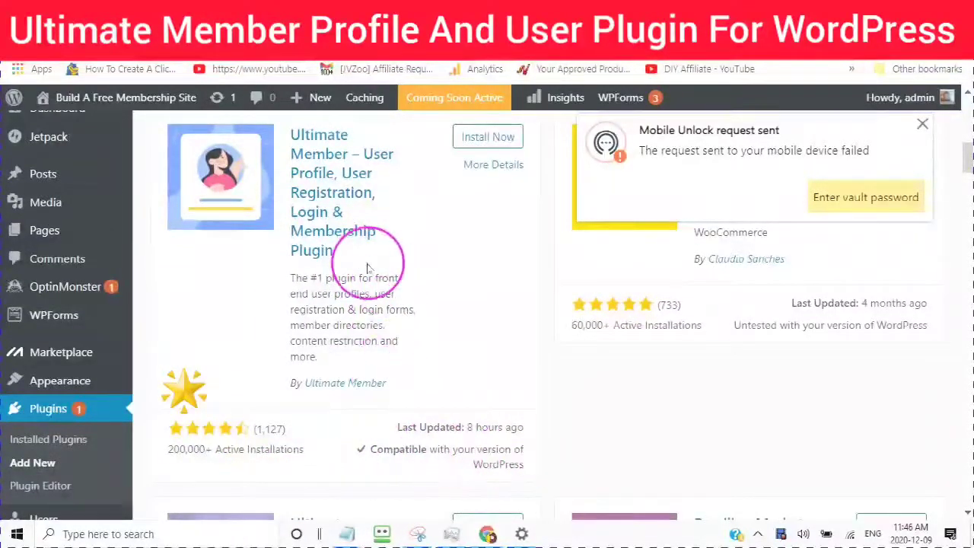
scroll(347, 266, up, 1)
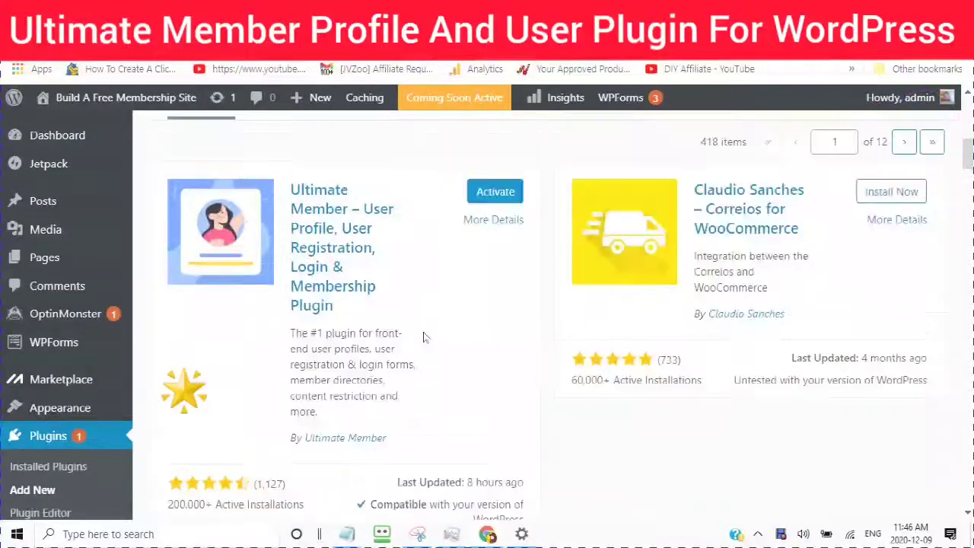
Step: Activate the Ultimate Member plugin from its card
click(497, 199)
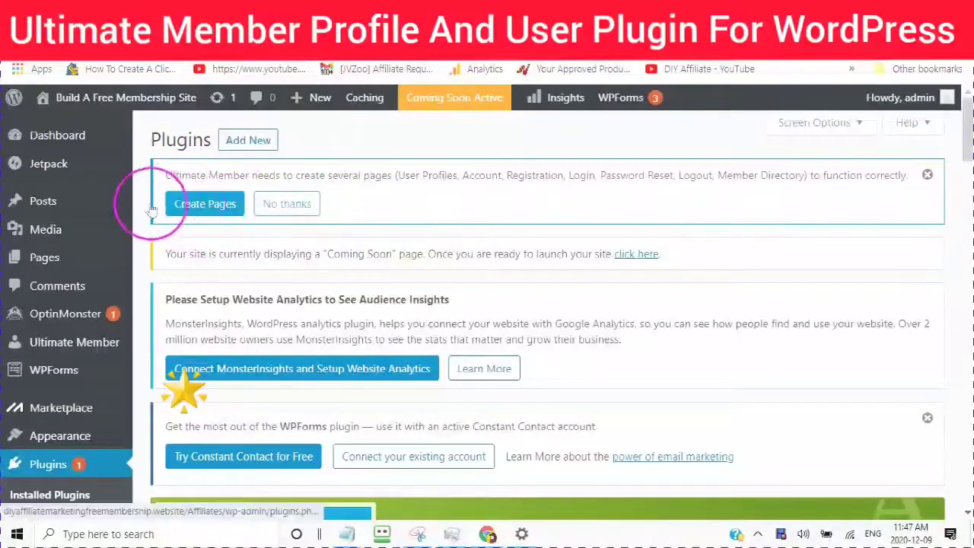
Step: Create Ultimate Member's required pages and review their assignments under General > Pages
click(197, 207)
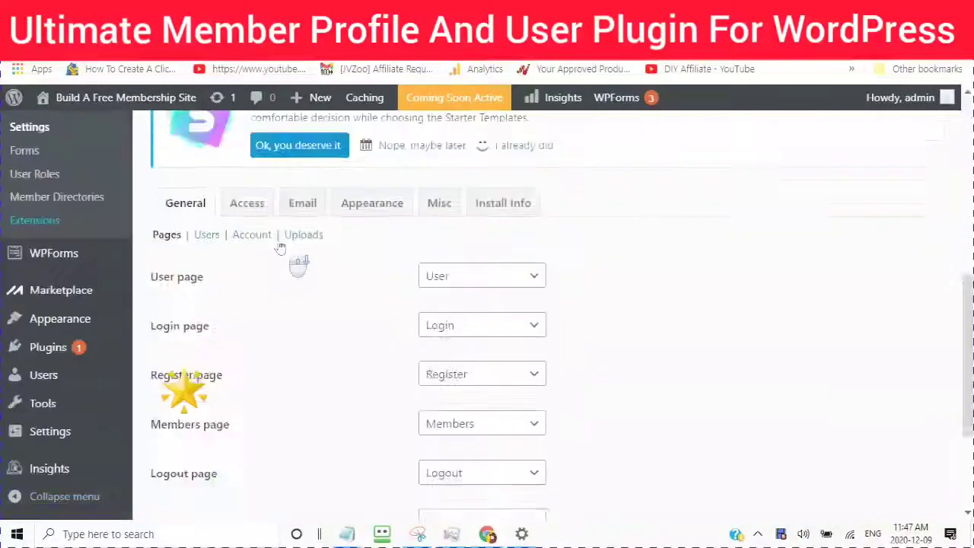
scroll(294, 261, down, 3)
click(236, 371)
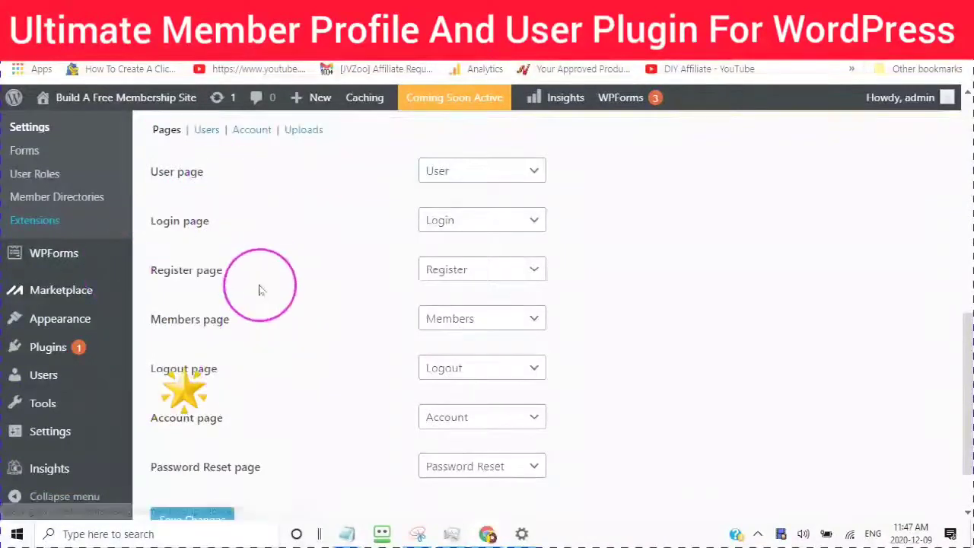
scroll(286, 283, up, 1)
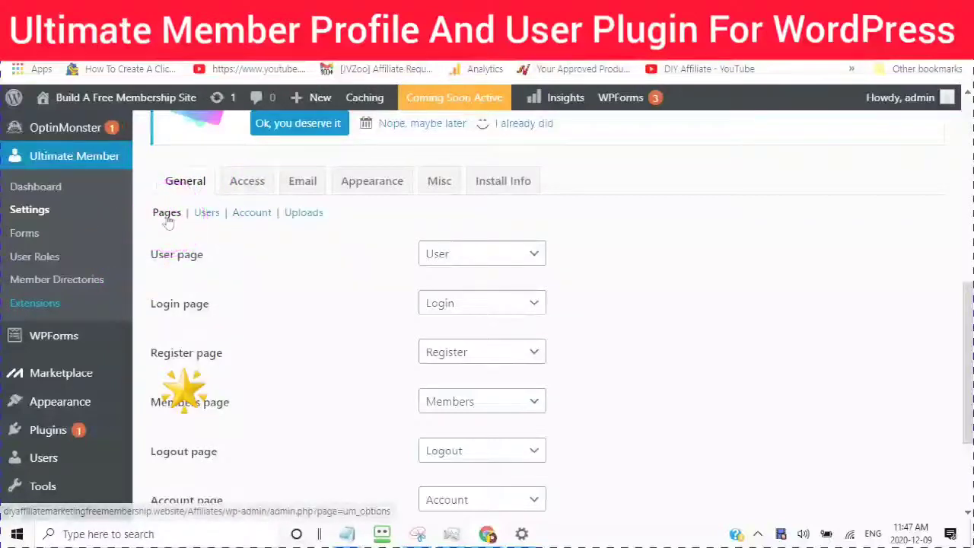
scroll(313, 266, down, 1)
scroll(313, 267, down, 1)
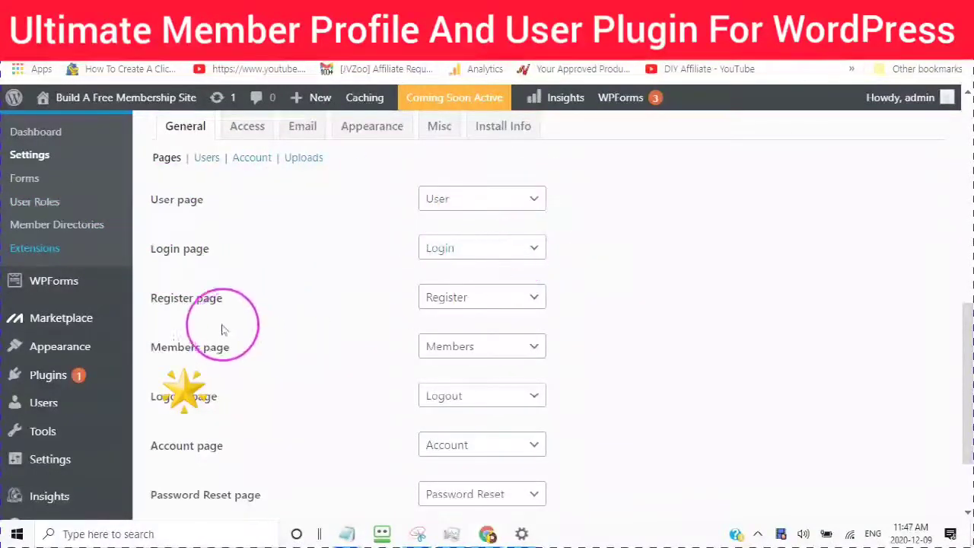
scroll(228, 335, down, 1)
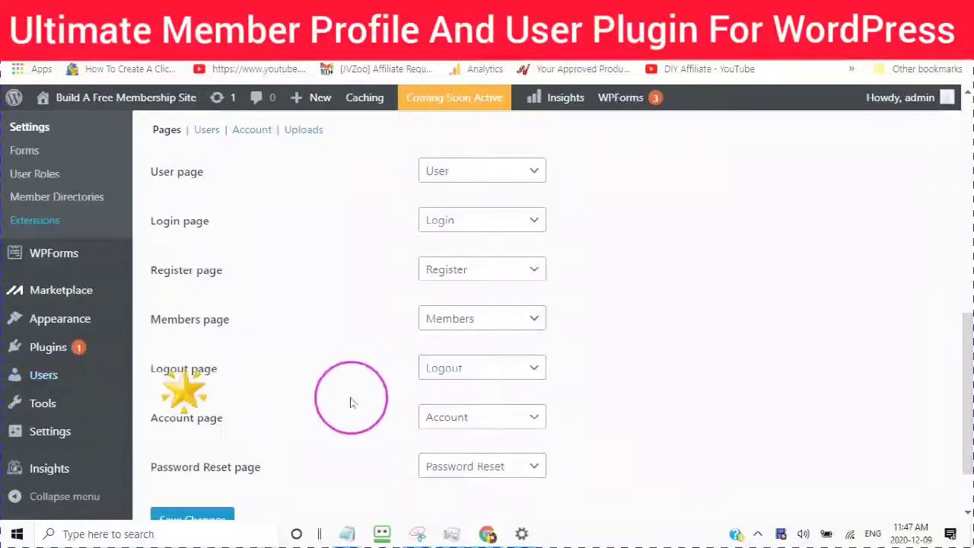
scroll(350, 404, down, 2)
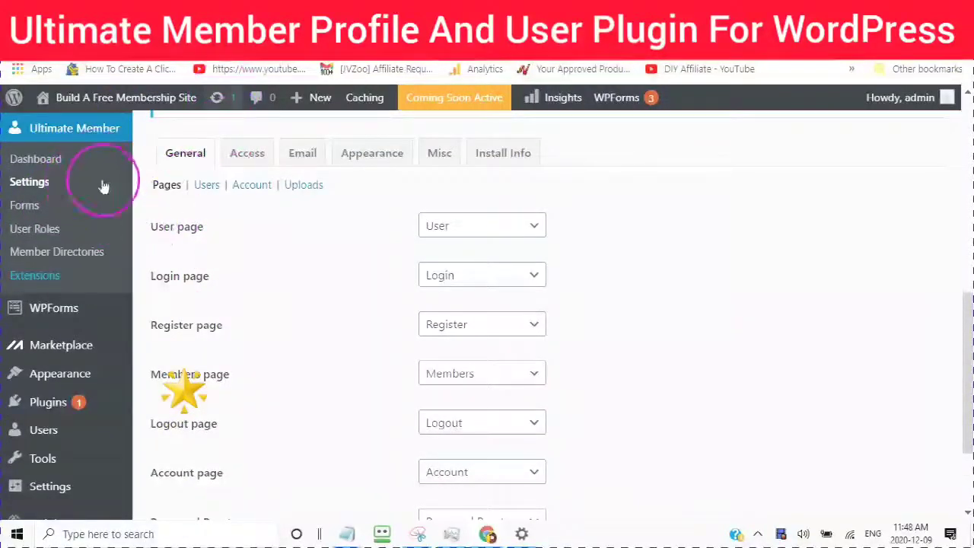
Step: In the Users settings, keep Username as the profile permalink base
click(207, 187)
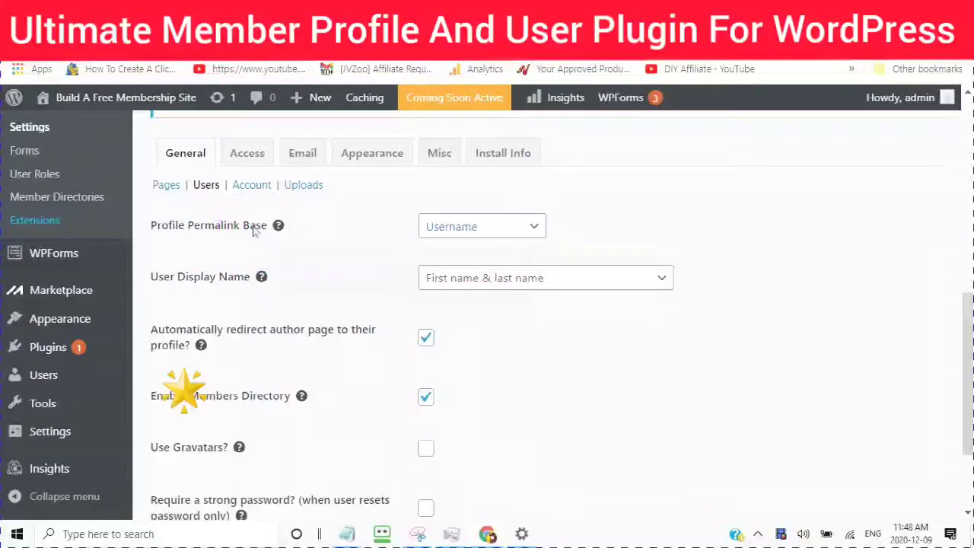
click(536, 228)
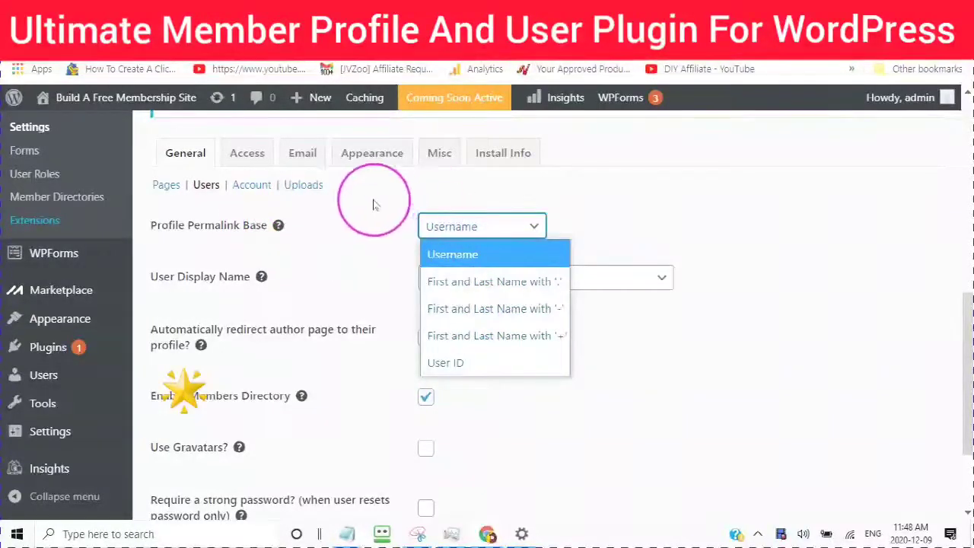
click(453, 256)
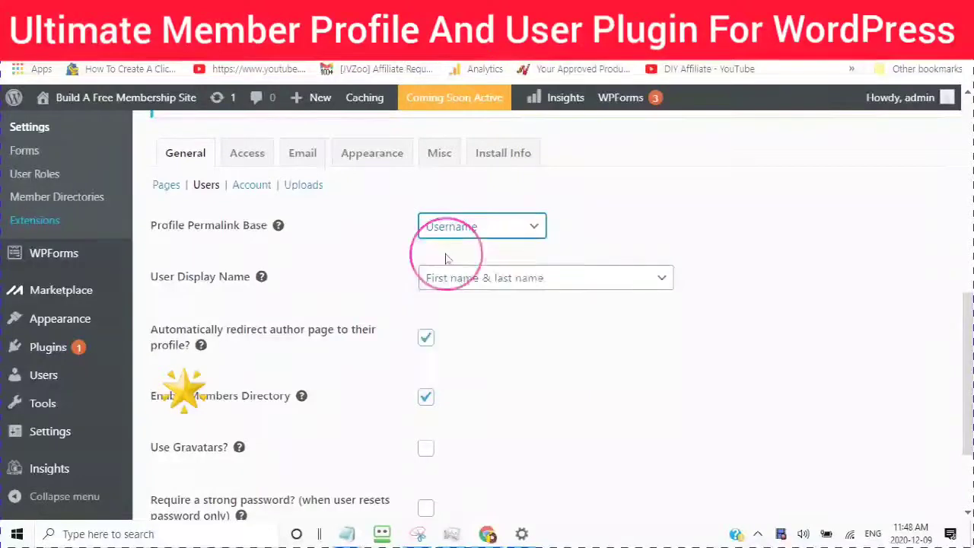
scroll(398, 239, down, 1)
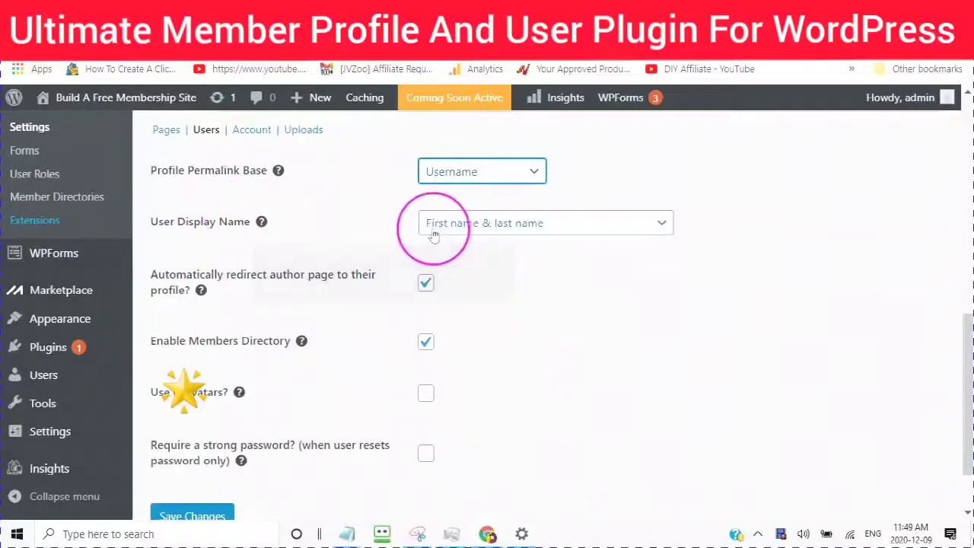
Step: Set User Display Name to Default WP Display Name
click(663, 230)
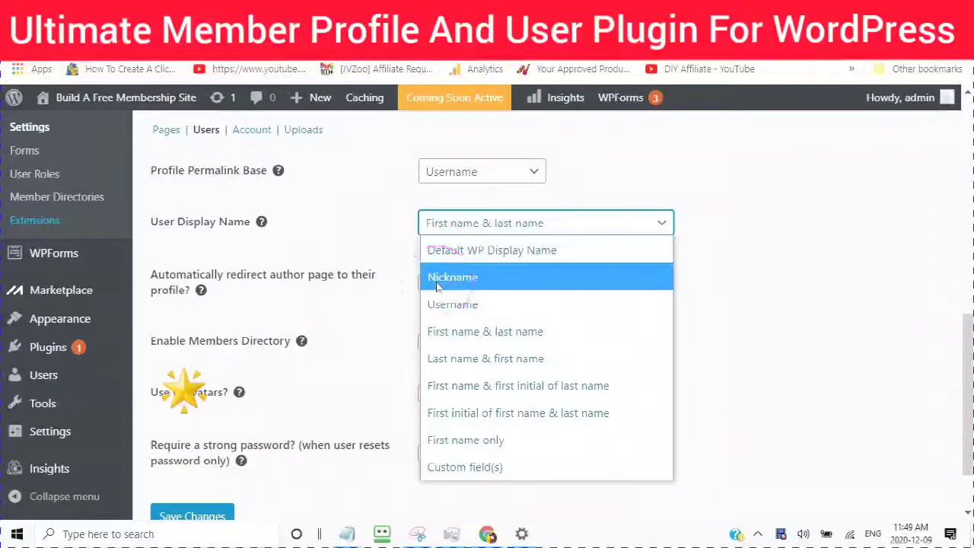
drag(438, 286, 443, 485)
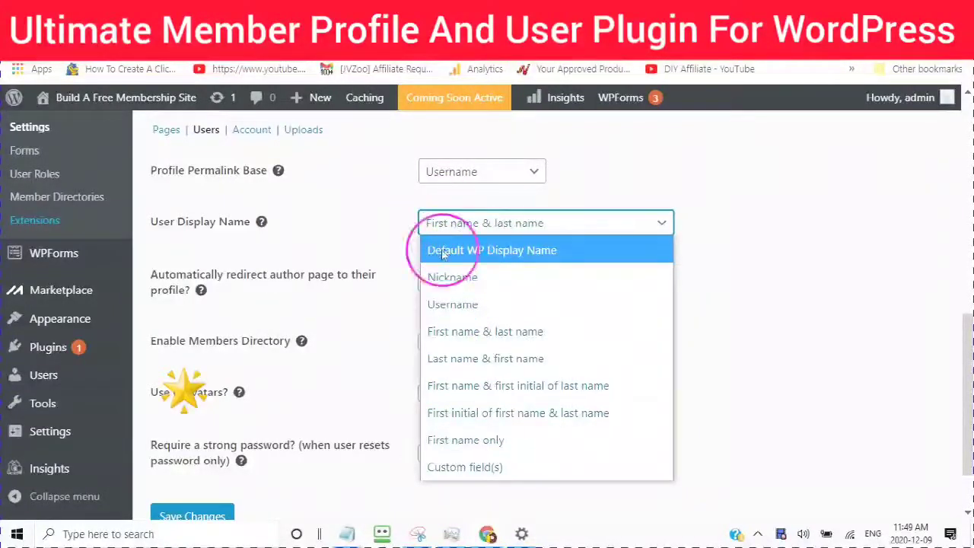
click(439, 256)
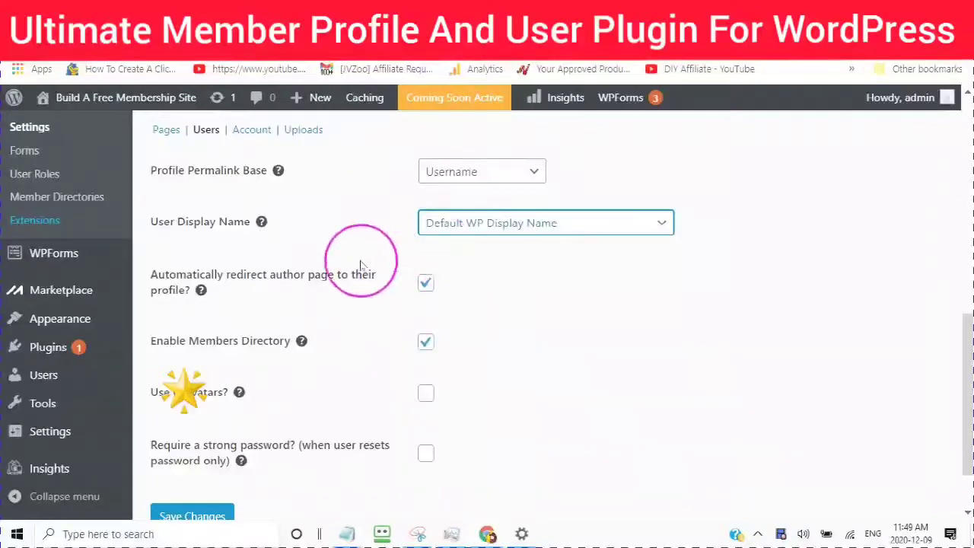
scroll(361, 265, down, 1)
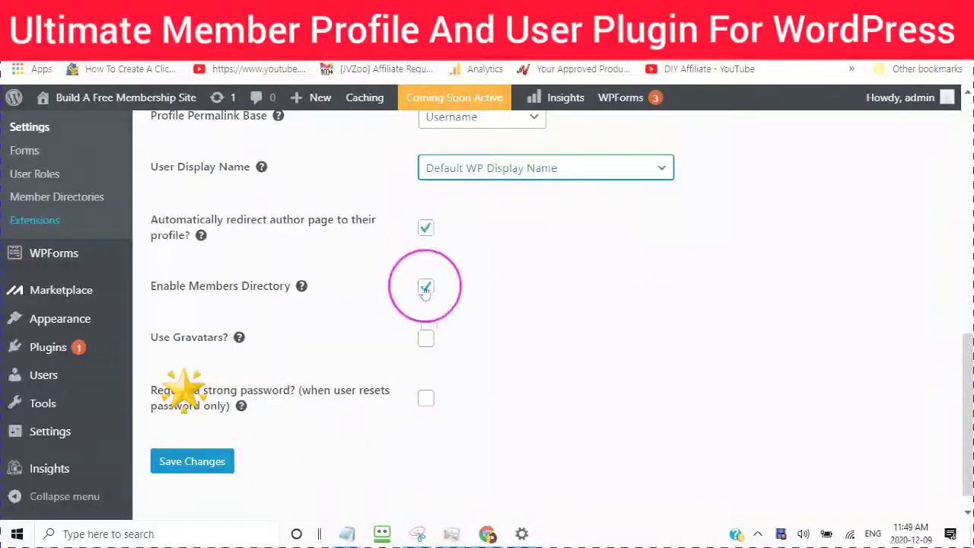
Step: Enable Gravatars with Default as the built-in Gravatar image
scroll(339, 282, down, 1)
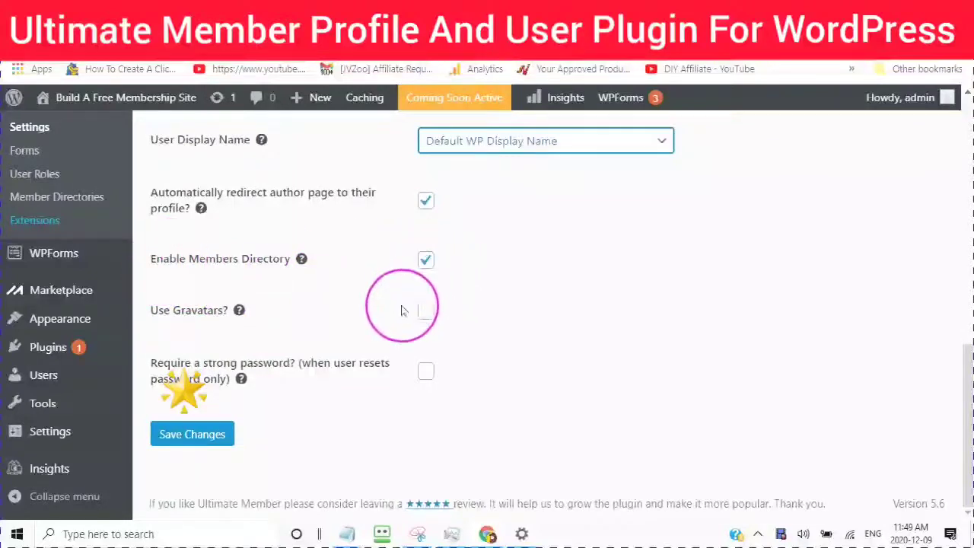
click(426, 312)
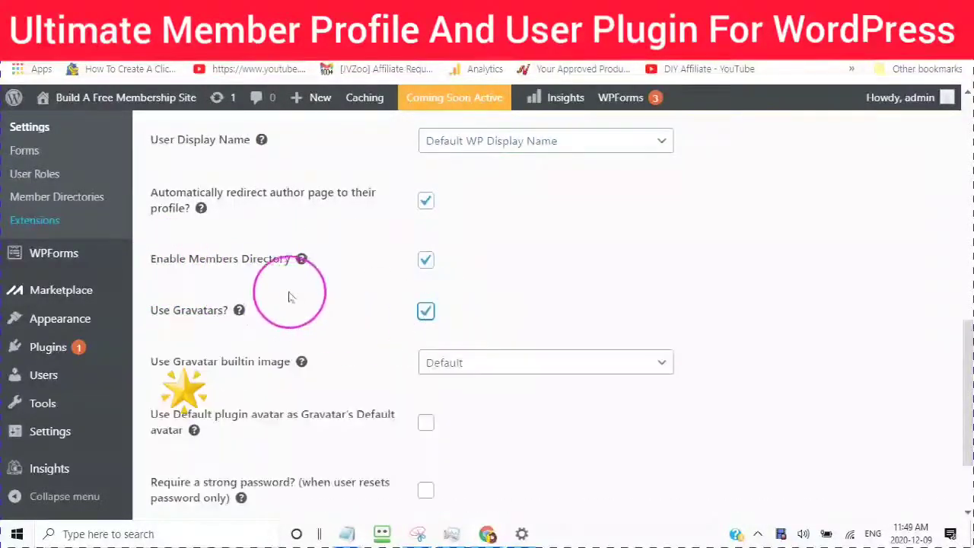
scroll(296, 277, down, 1)
scroll(296, 276, down, 2)
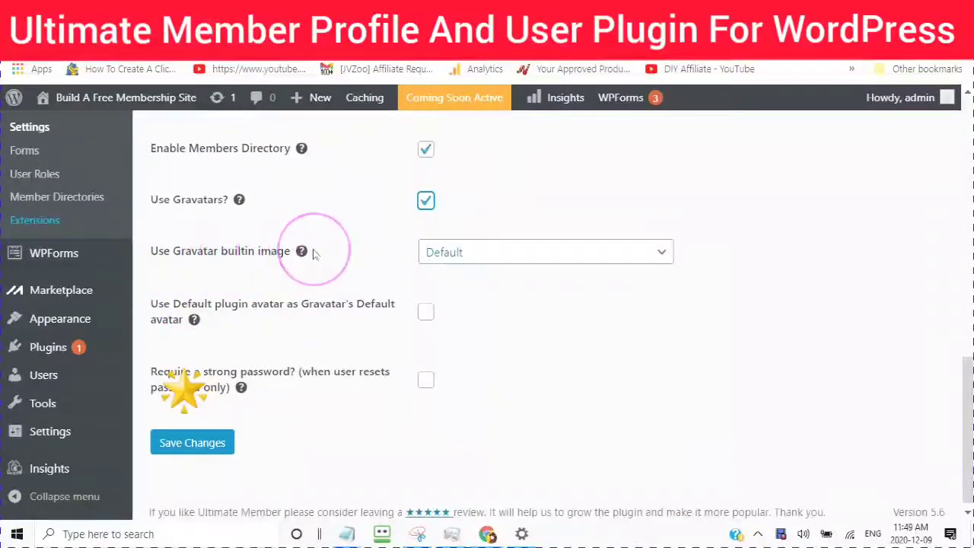
click(663, 258)
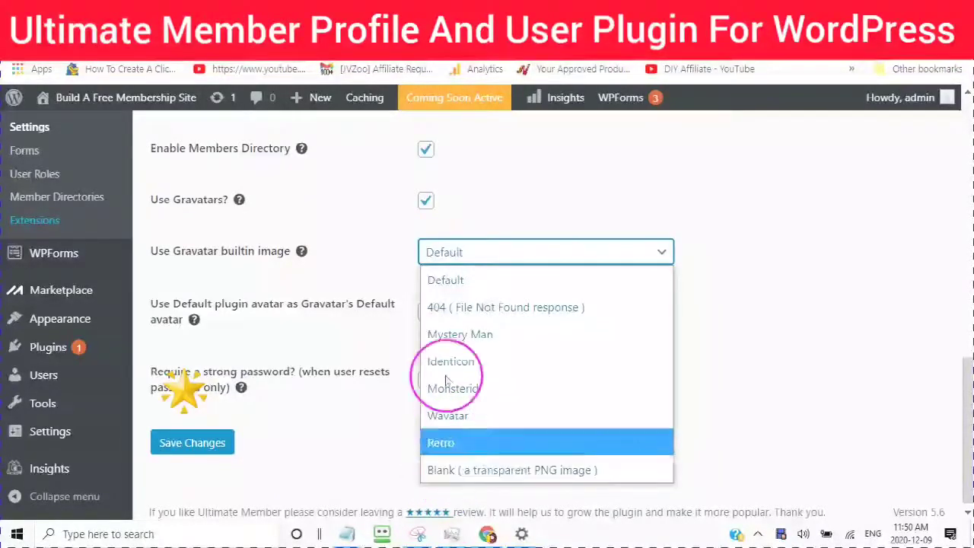
click(441, 282)
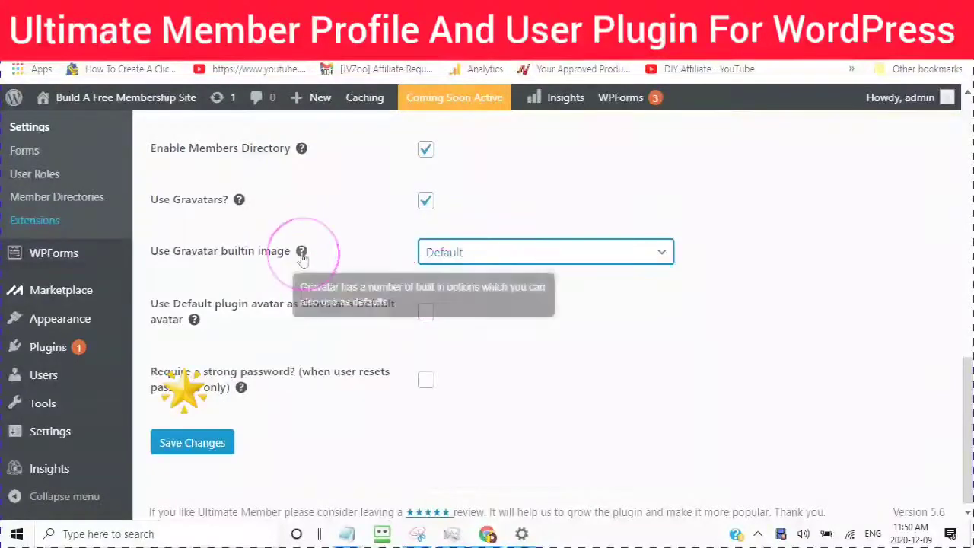
Step: Use the plugin's default avatar as fallback and require strong passwords on reset
scroll(319, 274, down, 1)
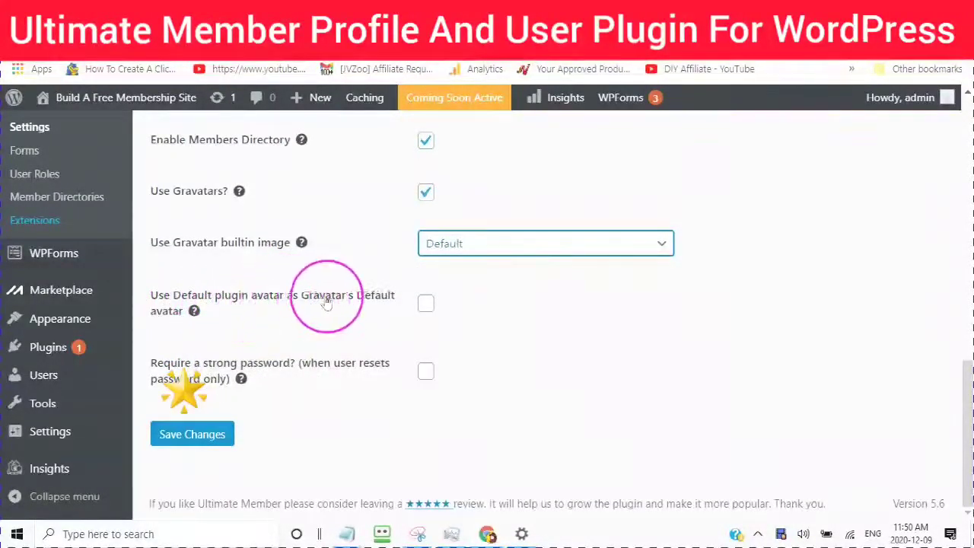
click(426, 304)
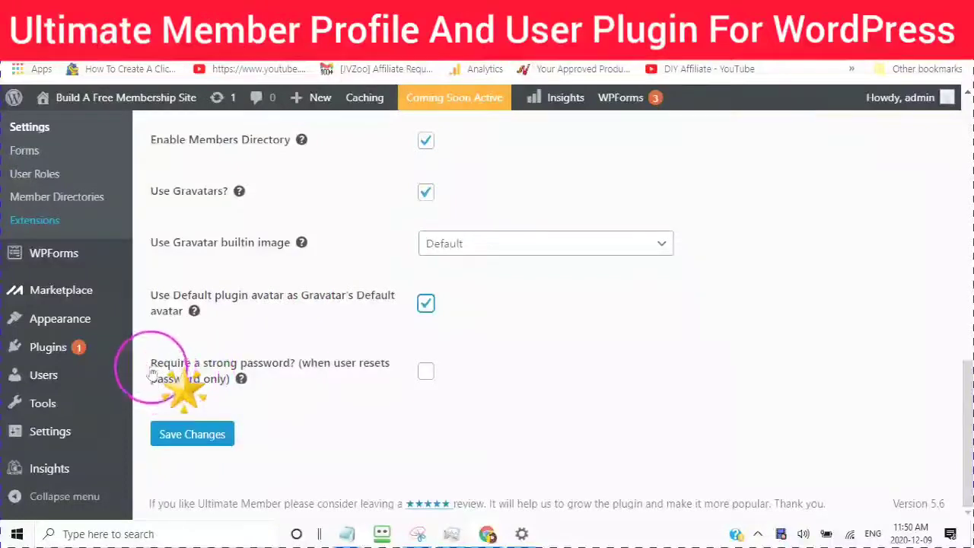
mouse_move(255, 370)
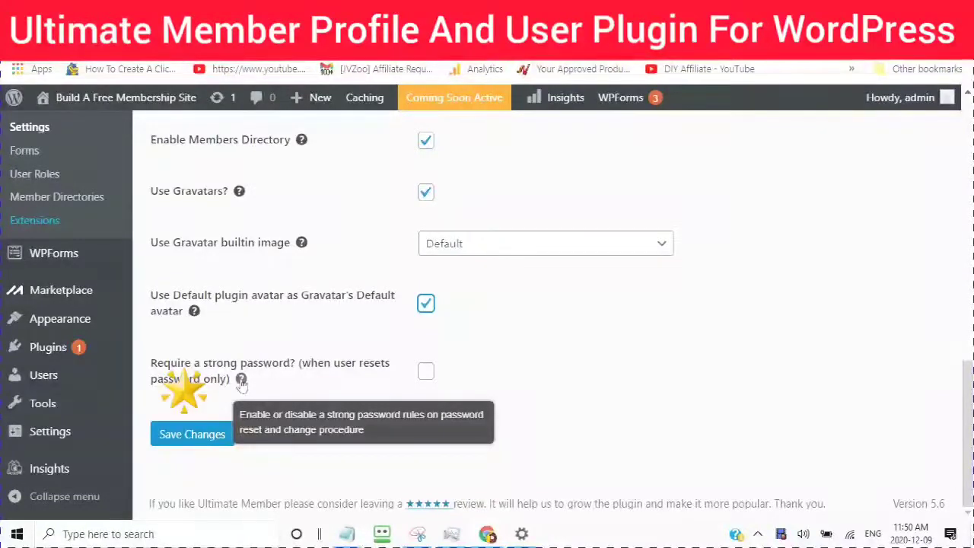
click(426, 372)
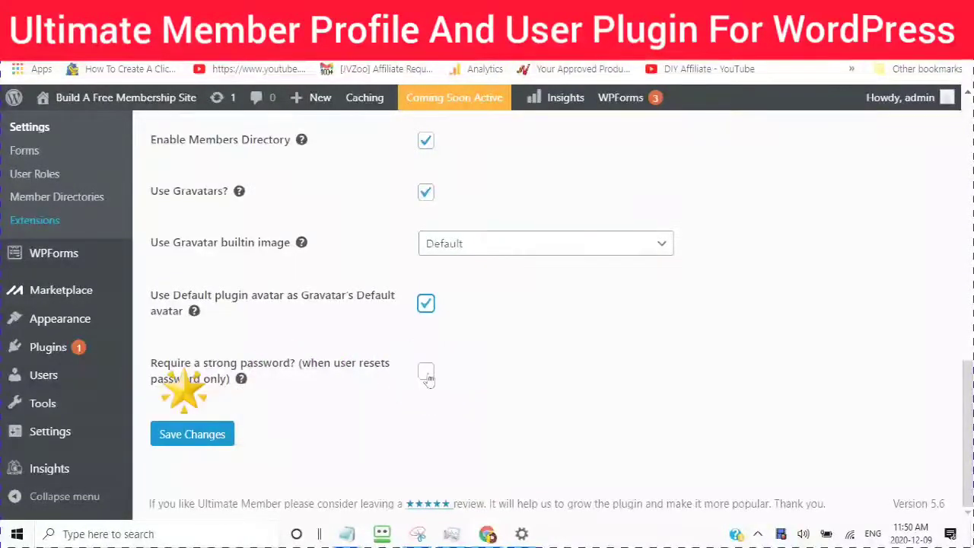
click(189, 430)
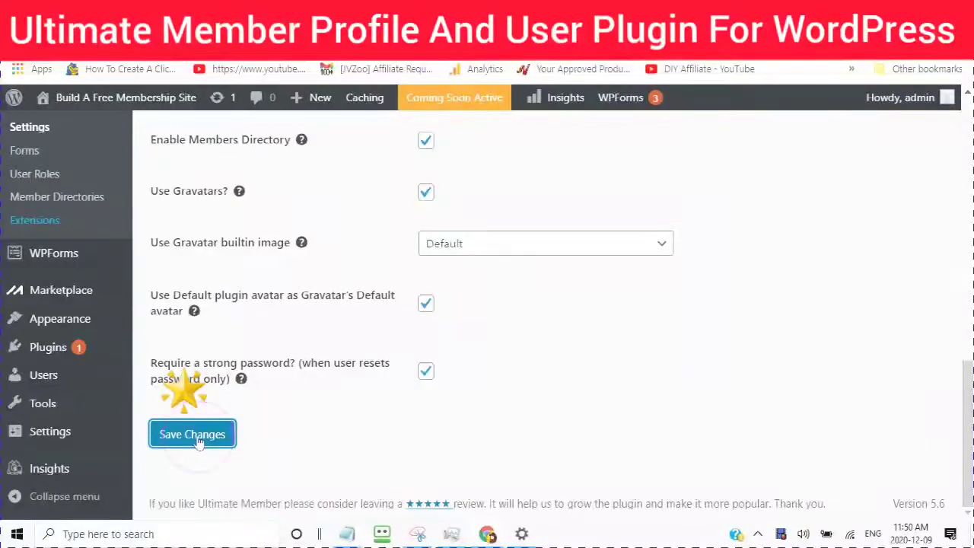
Step: Save the Users settings, then move on to the Account settings section
click(272, 398)
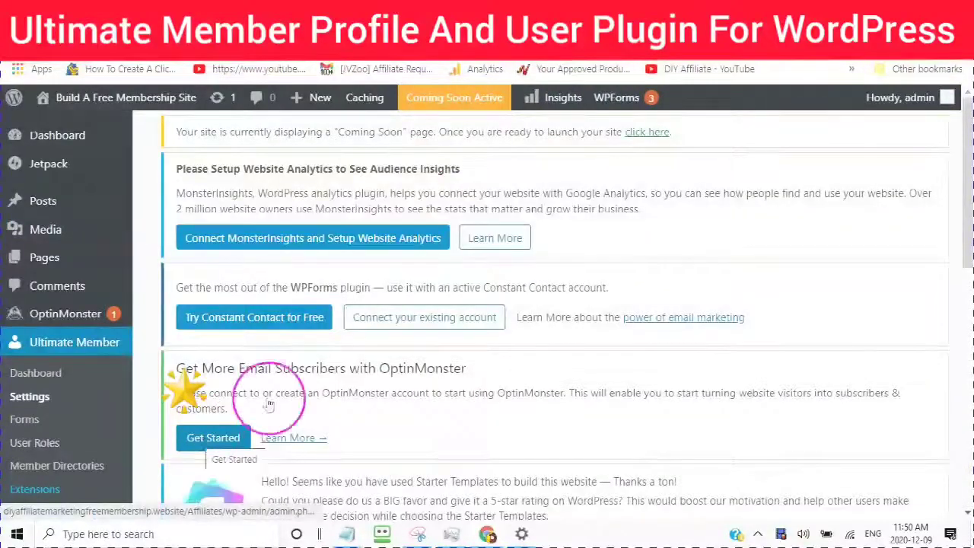
scroll(295, 382, down, 1)
scroll(295, 382, down, 5)
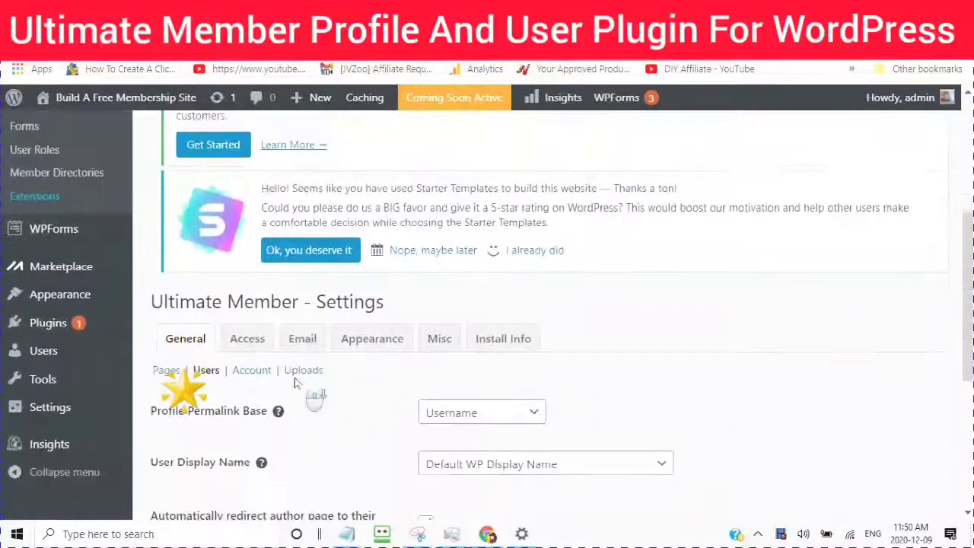
scroll(295, 383, down, 1)
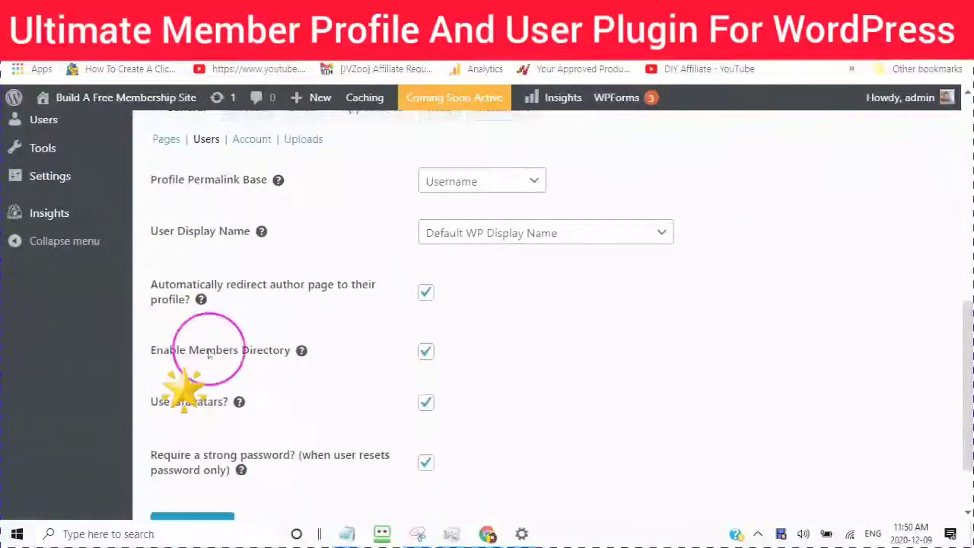
scroll(175, 319, up, 2)
click(67, 282)
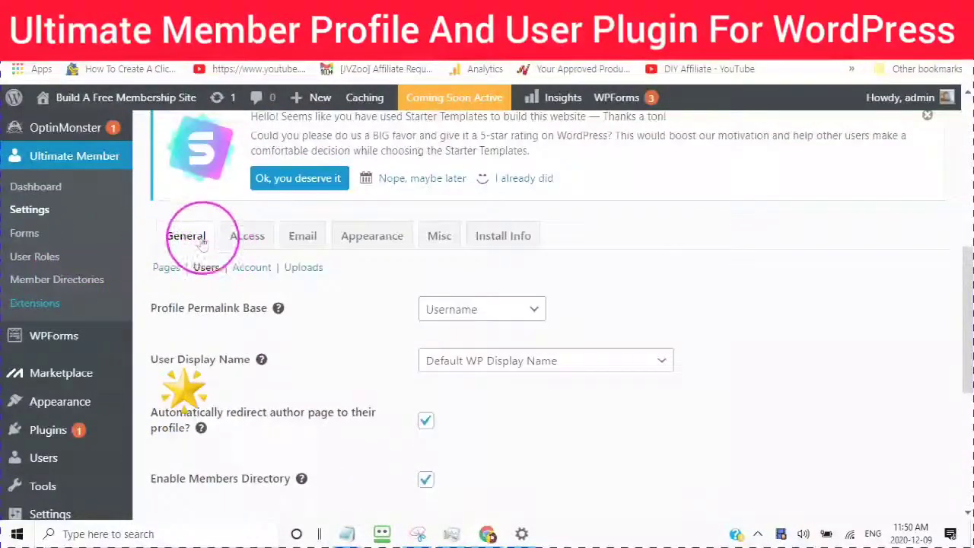
click(251, 270)
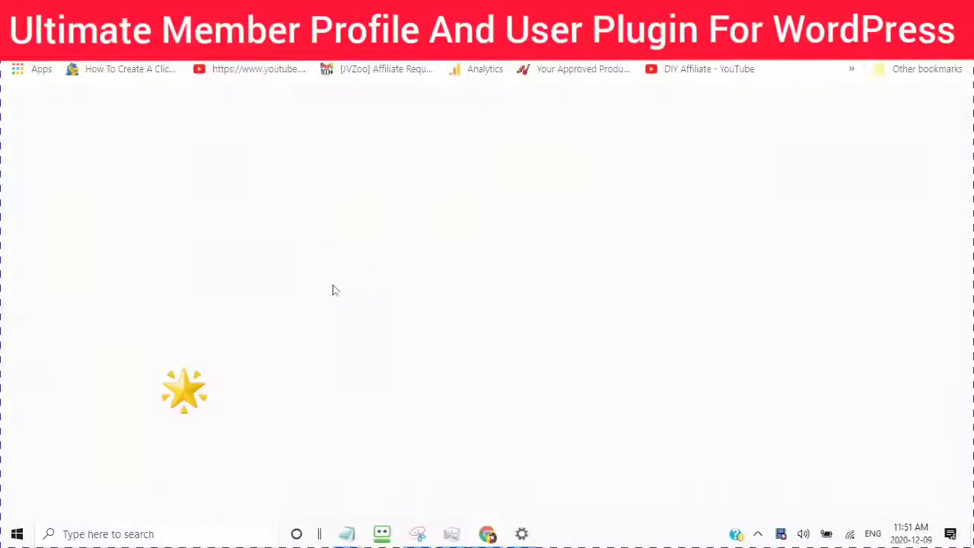
Step: Review the enabled account tabs and read the Notifications tab help text
scroll(316, 278, down, 5)
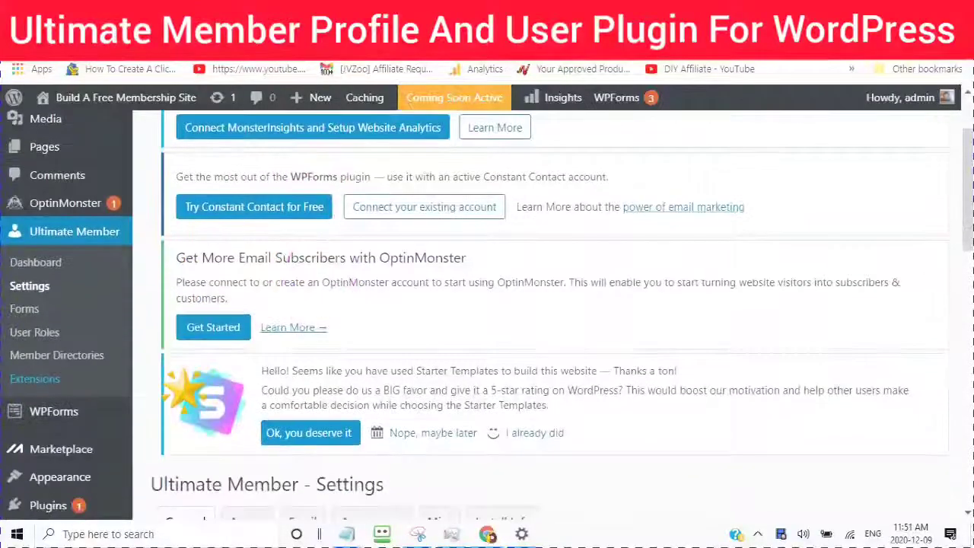
scroll(315, 304, down, 3)
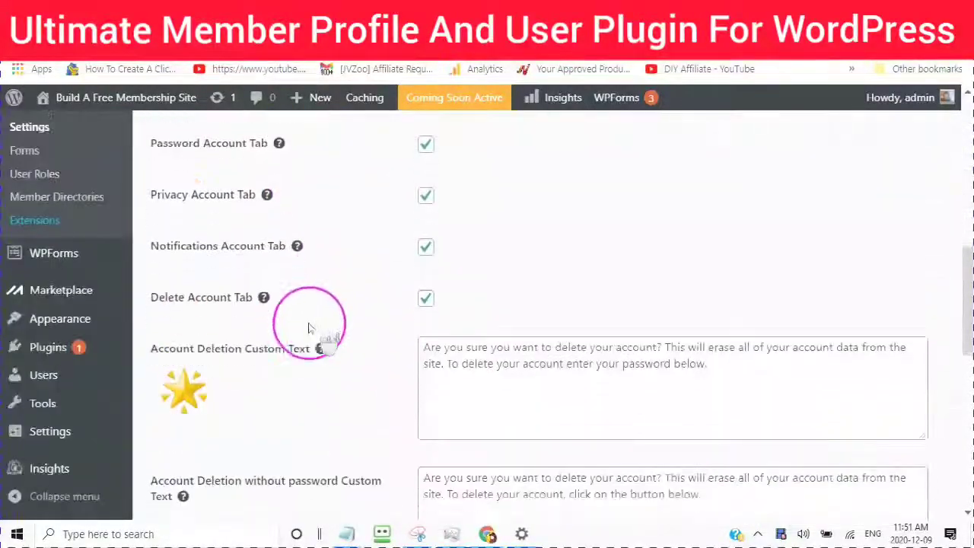
scroll(315, 391, up, 1)
scroll(315, 390, up, 1)
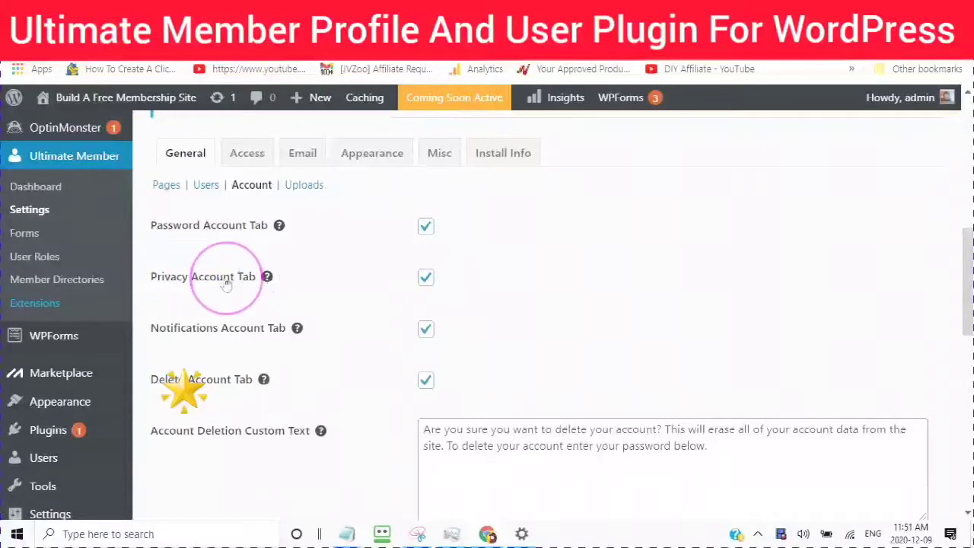
scroll(202, 300, down, 1)
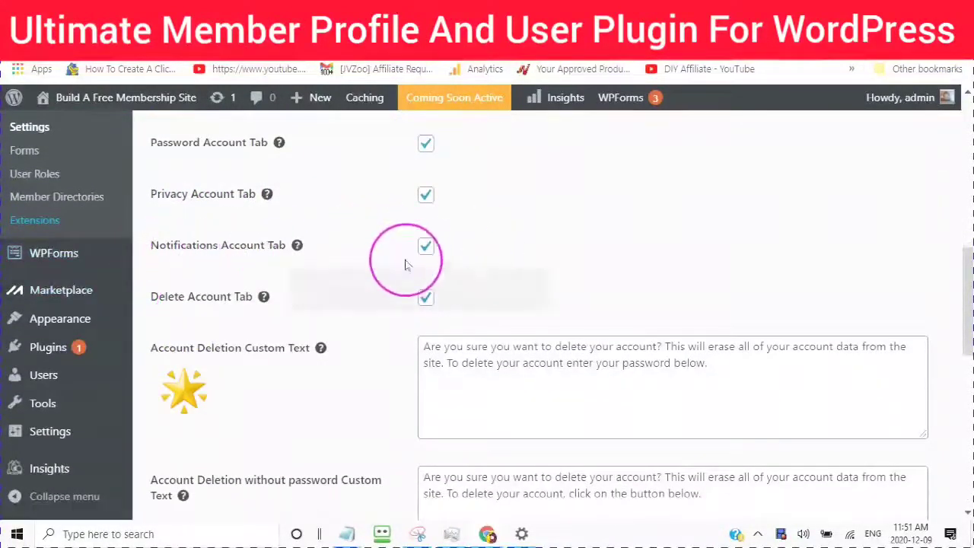
mouse_move(114, 318)
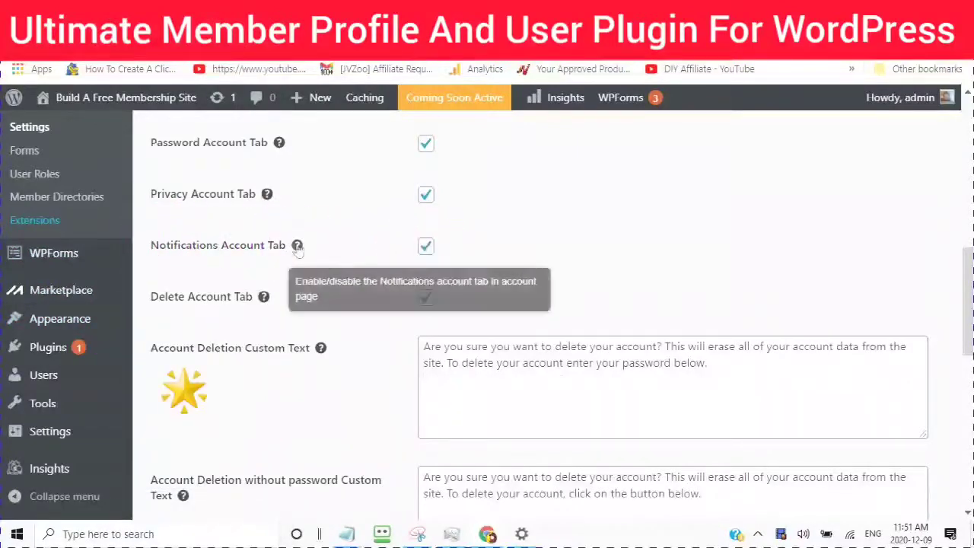
scroll(274, 242, down, 1)
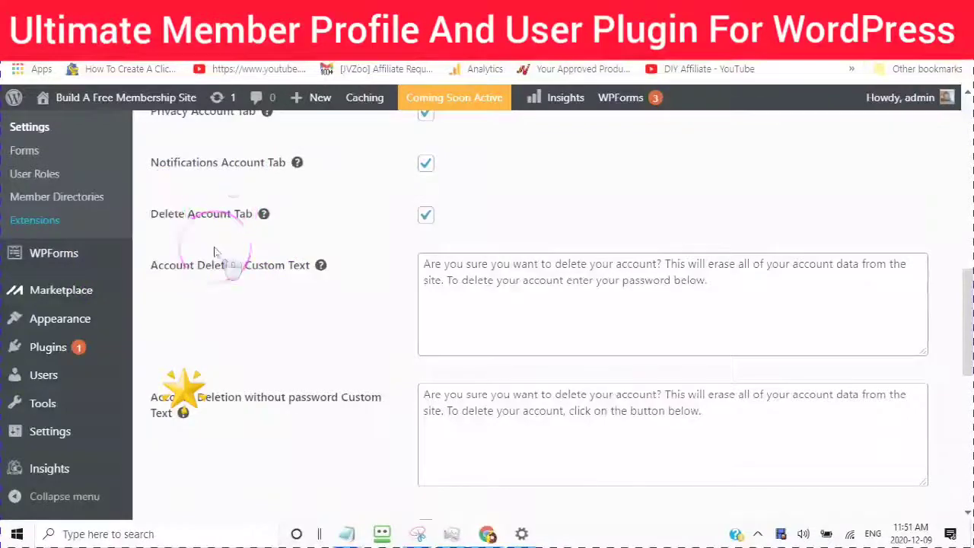
scroll(217, 254, up, 2)
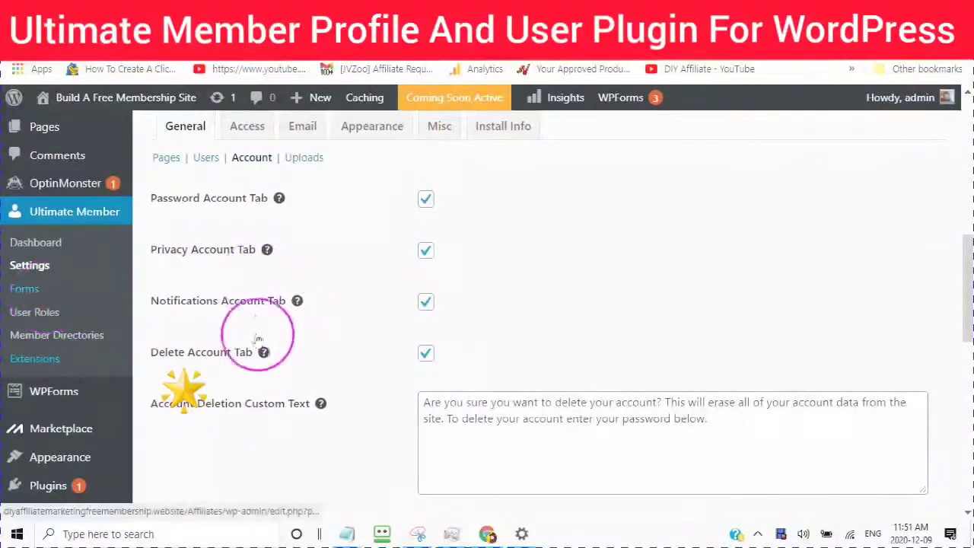
mouse_move(296, 302)
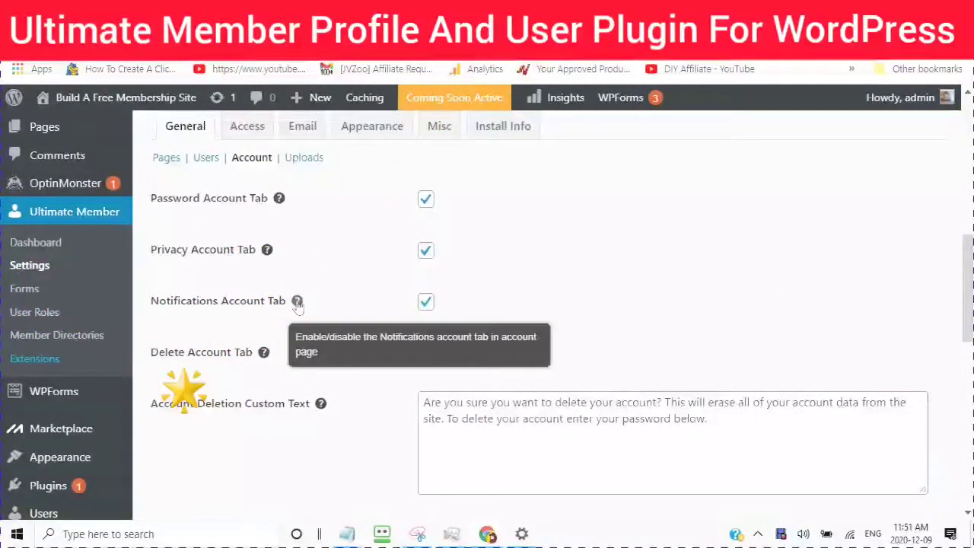
click(297, 303)
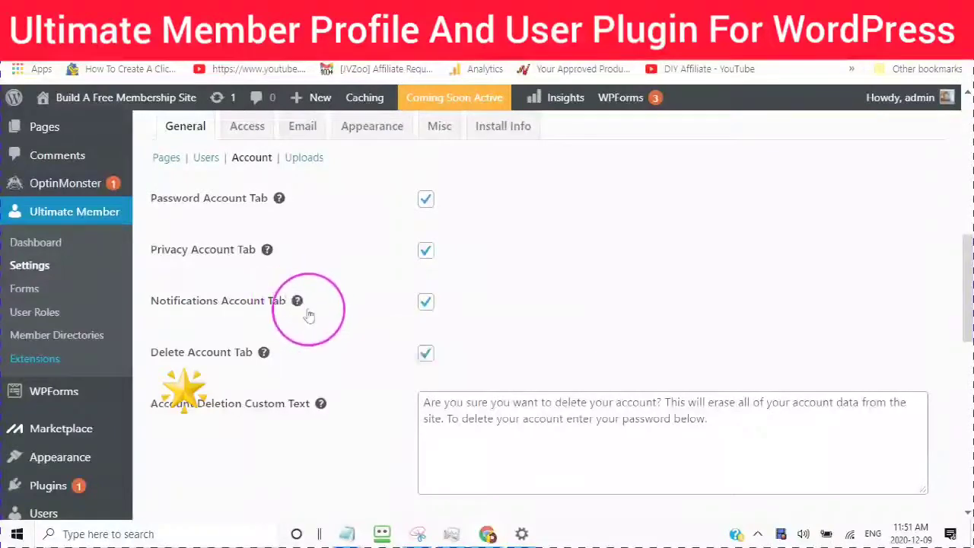
scroll(297, 303, down, 2)
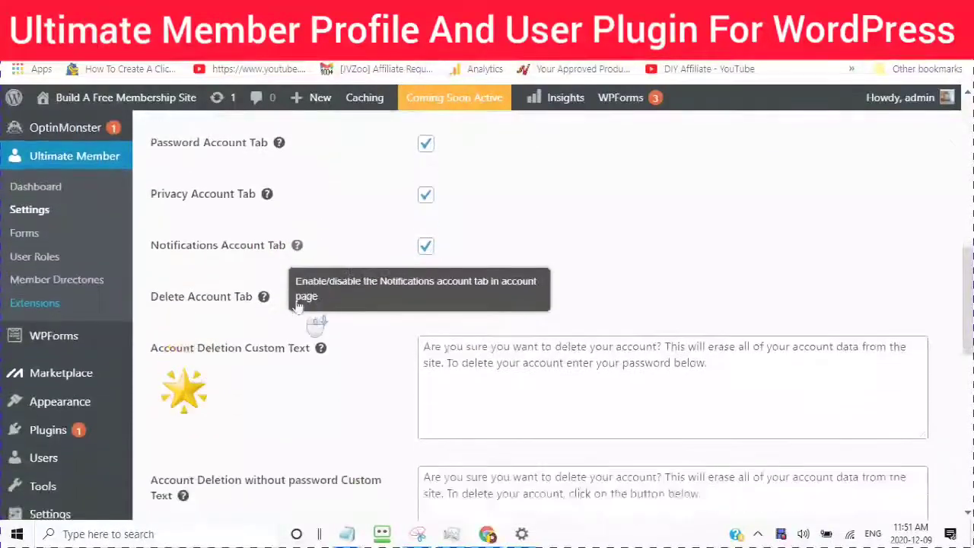
click(298, 143)
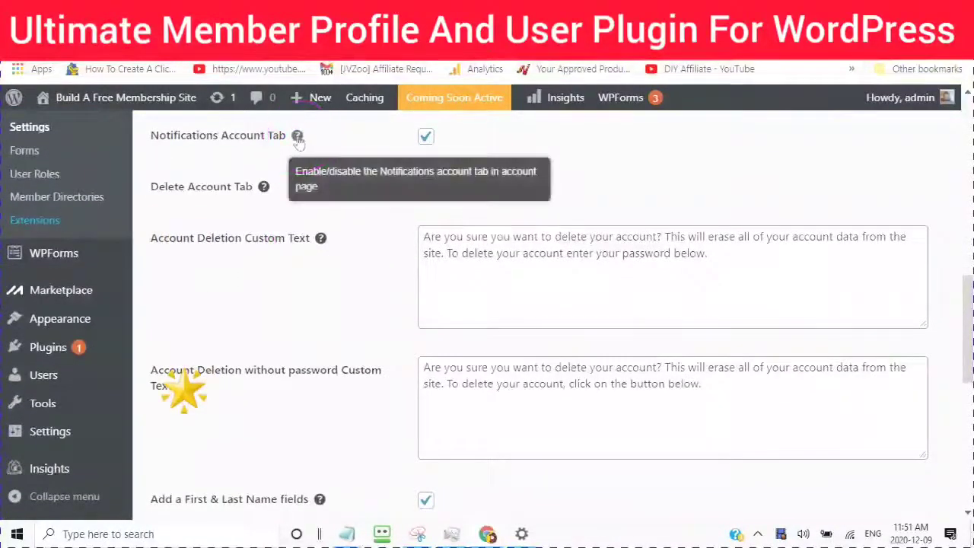
click(126, 262)
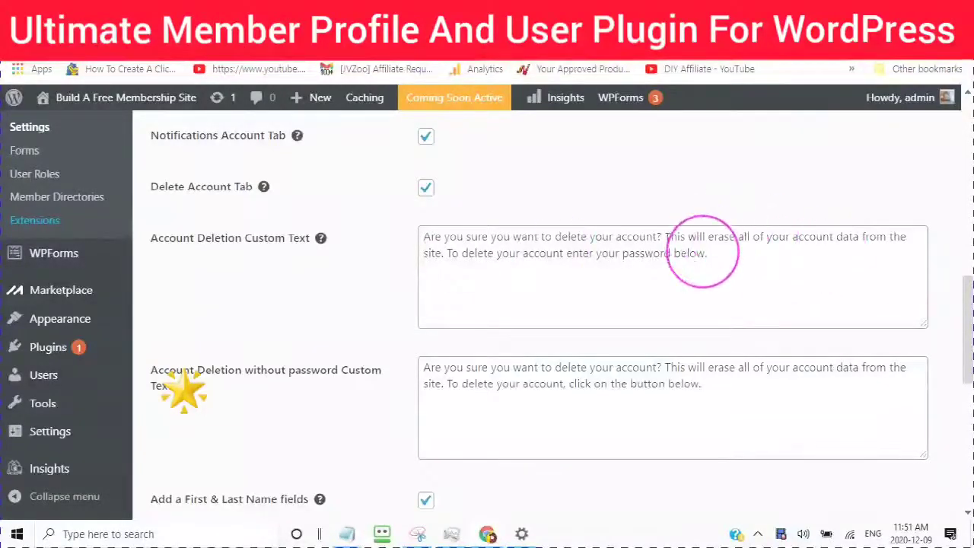
Step: Append "Sorry to See you Go" and a sad-face emoji to the account deletion message
click(716, 253)
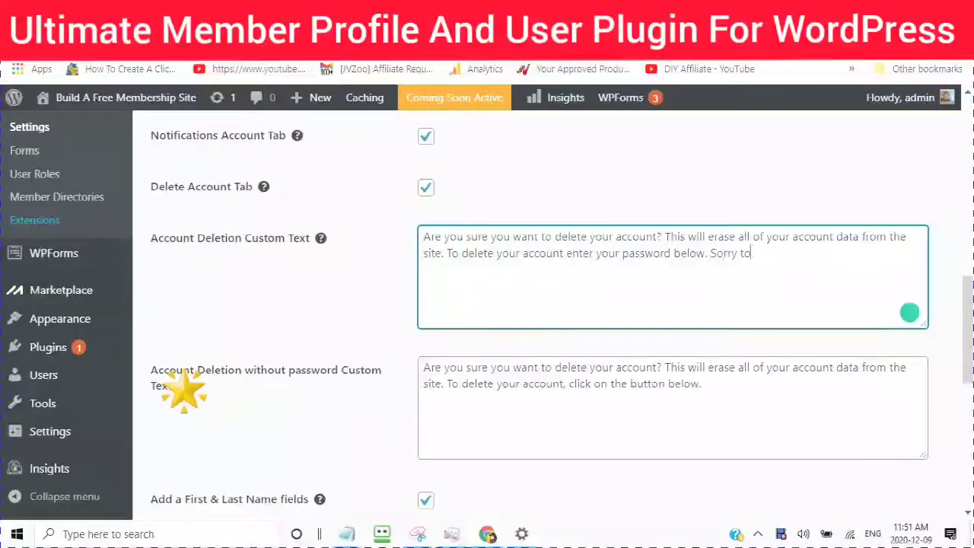
text(Sorry to See you Go)
key(super+period)
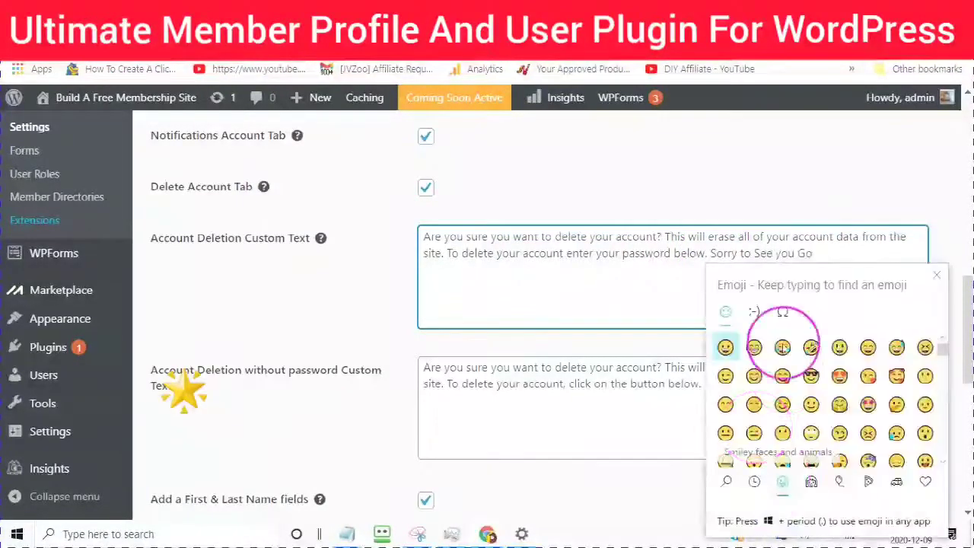
scroll(791, 411, down, 1)
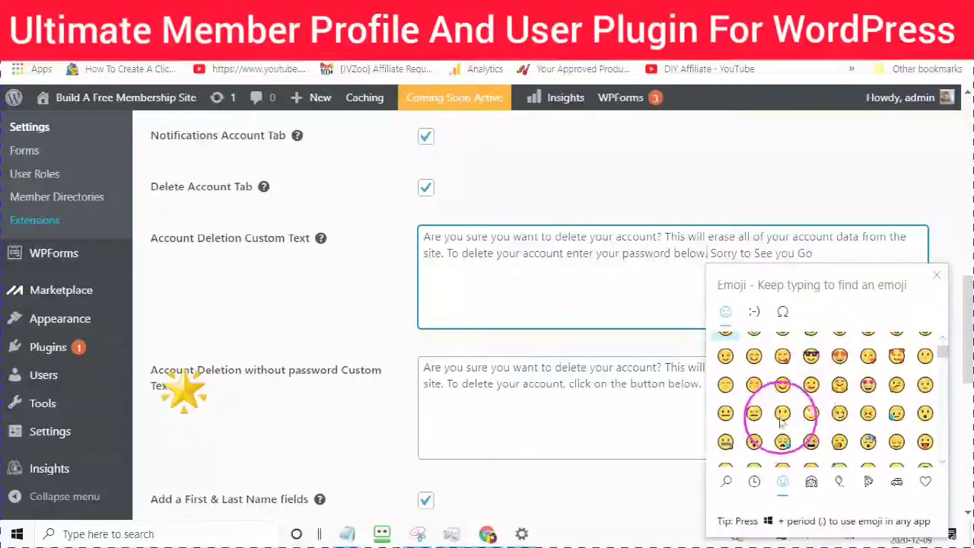
click(784, 415)
scroll(409, 417, down, 1)
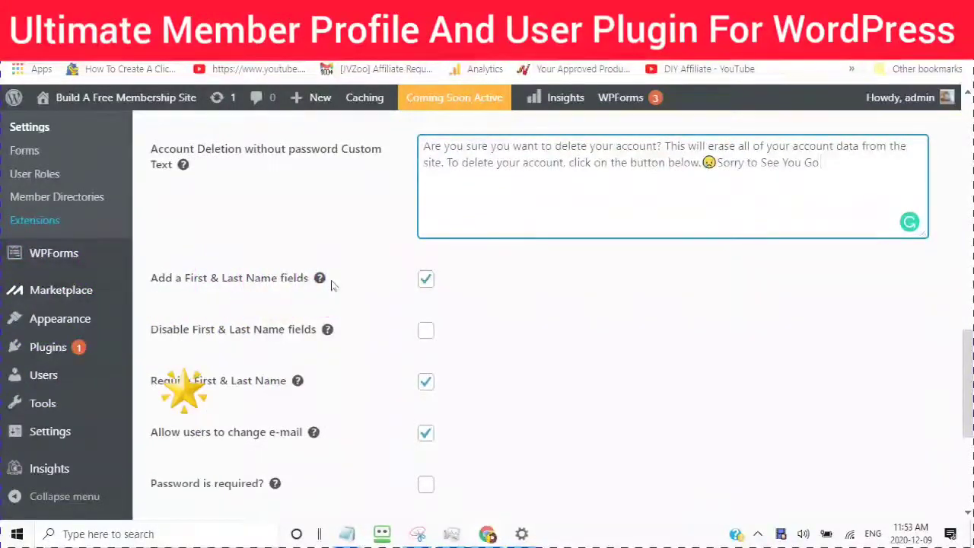
mouse_move(320, 279)
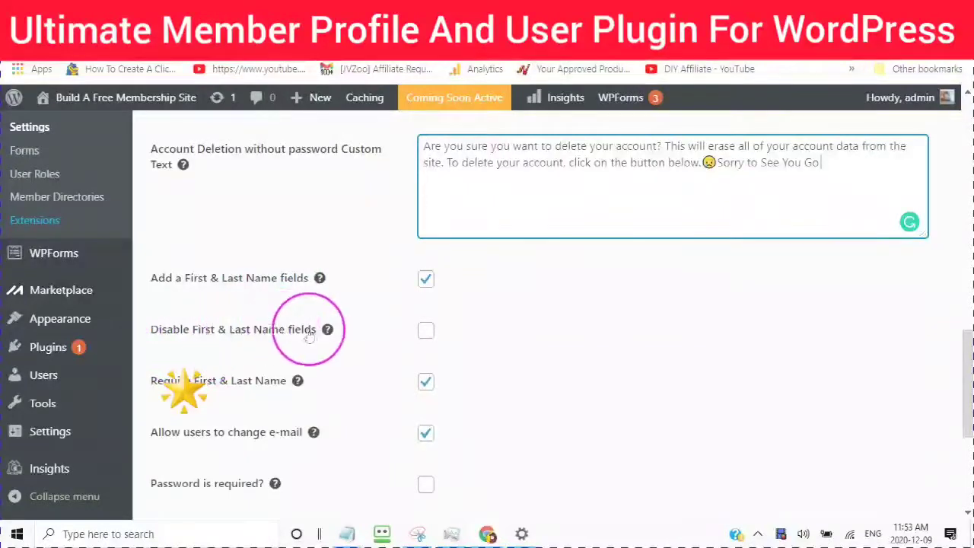
Step: Stop requiring first and last names and require a password to save account changes
scroll(365, 335, down, 2)
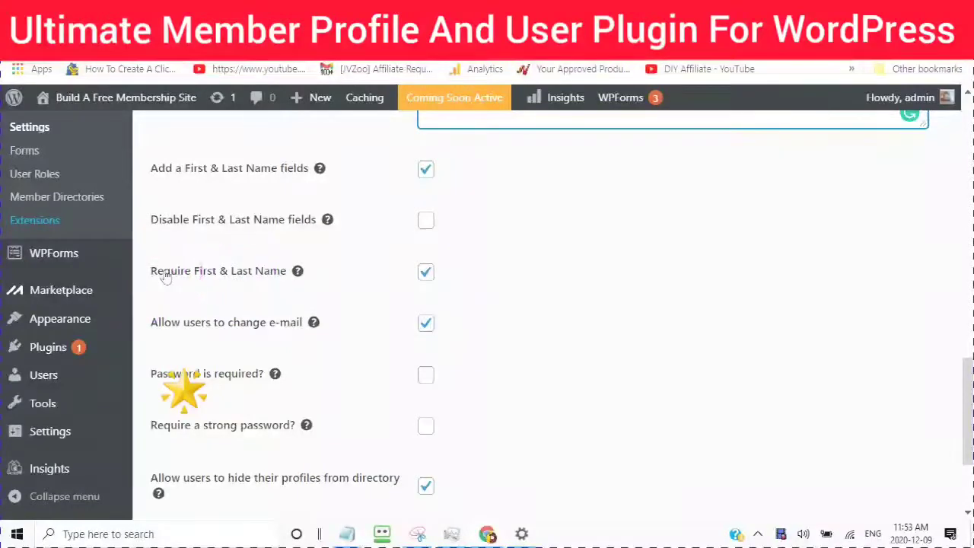
click(425, 272)
scroll(327, 257, down, 1)
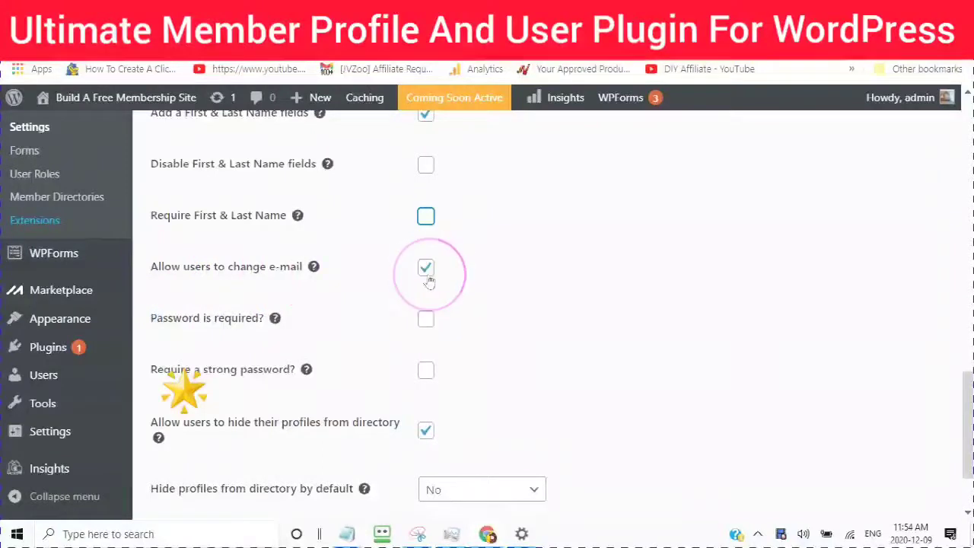
scroll(342, 297, down, 1)
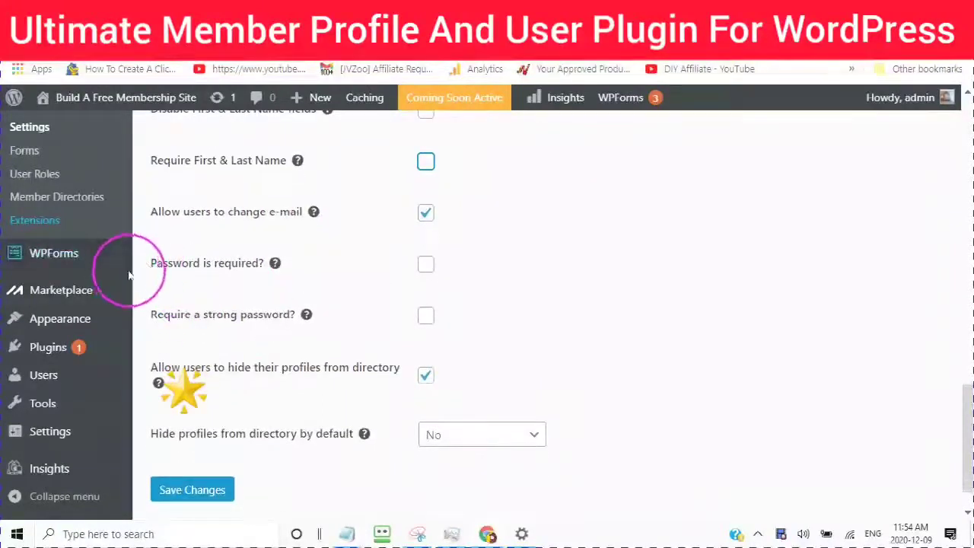
mouse_move(276, 268)
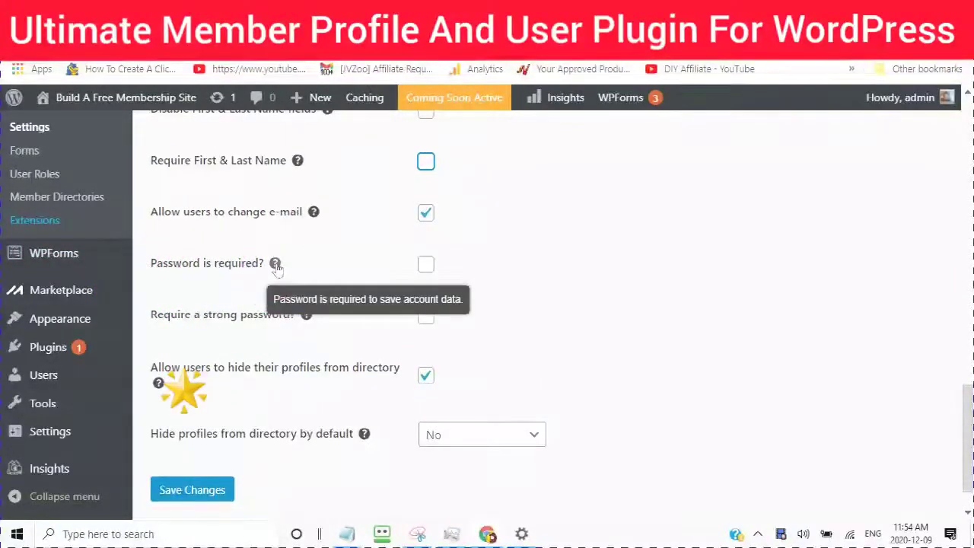
click(426, 266)
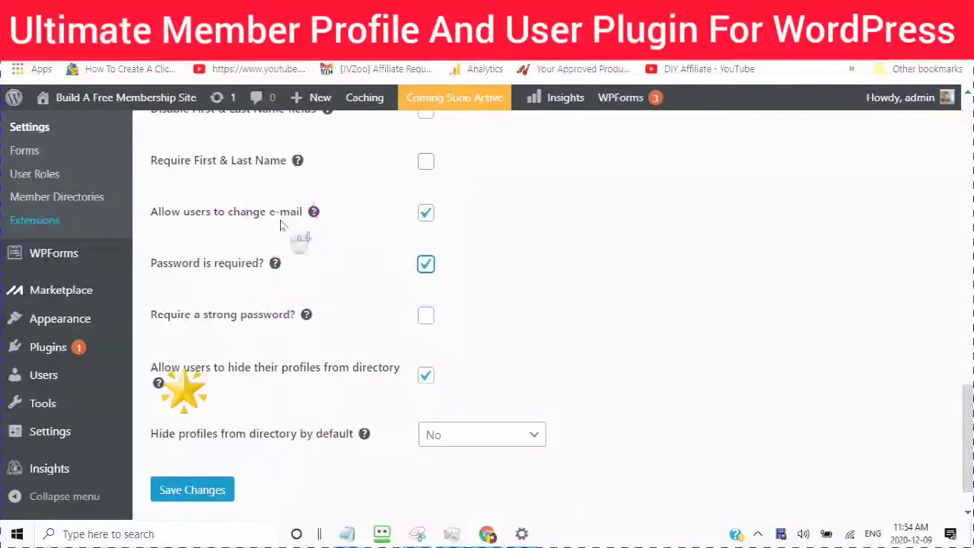
Step: Leave Hide profiles by default at No and save the account settings
scroll(298, 232, down, 1)
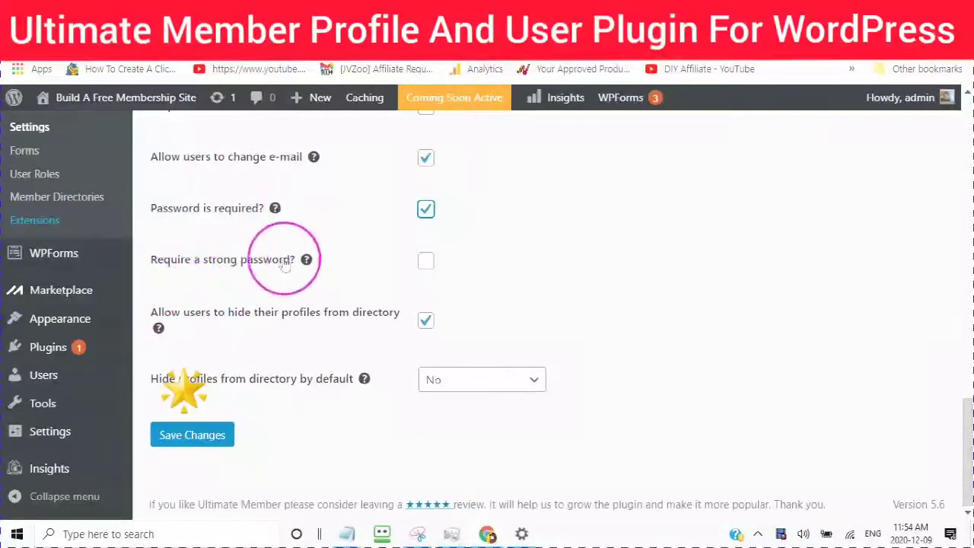
mouse_move(306, 262)
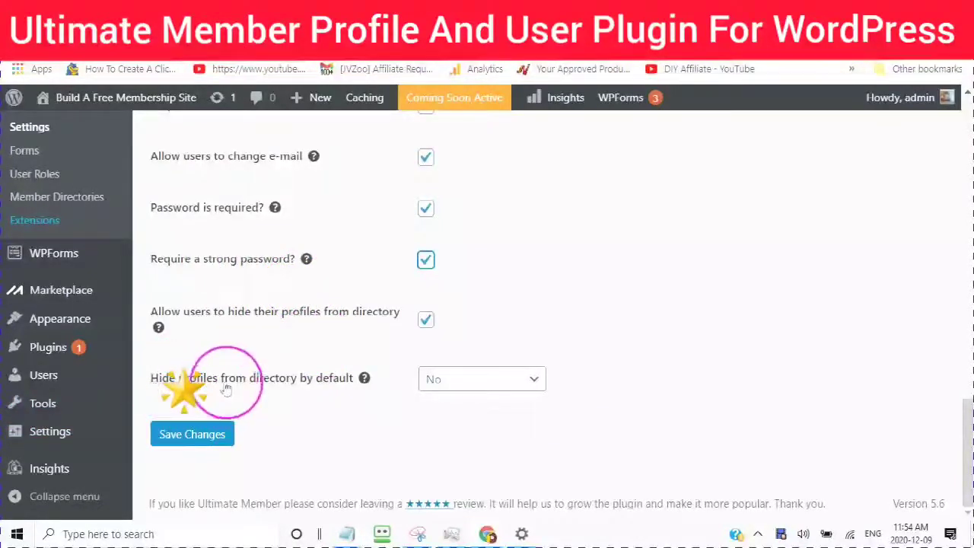
mouse_move(365, 380)
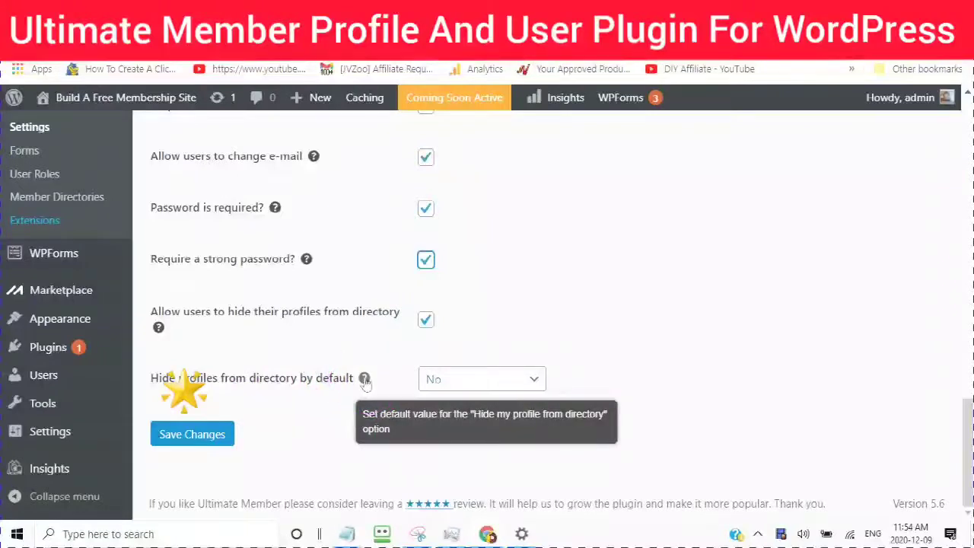
click(535, 382)
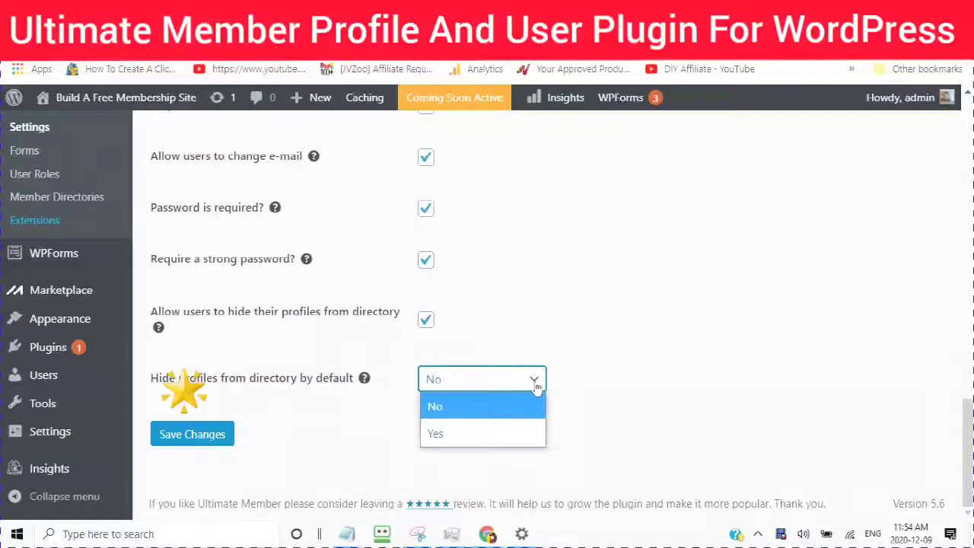
click(536, 387)
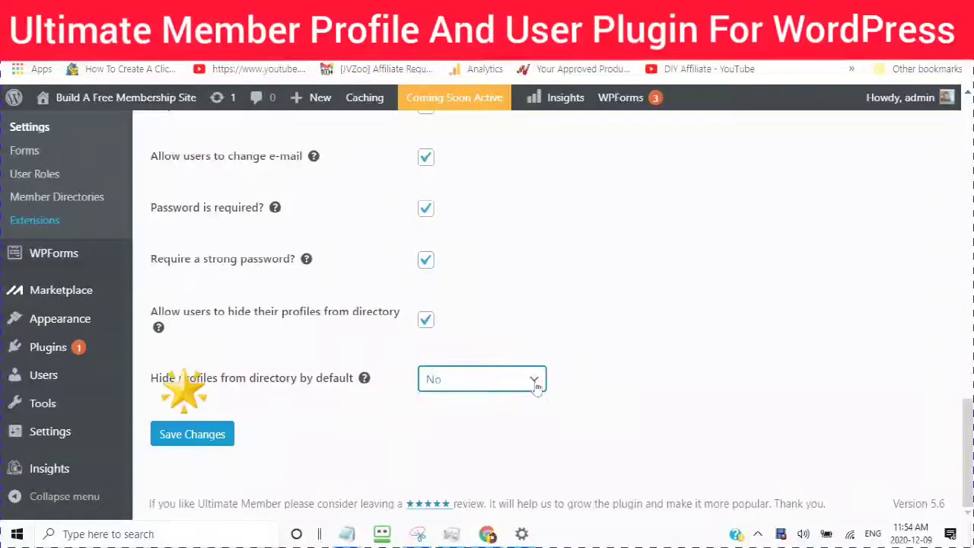
click(193, 438)
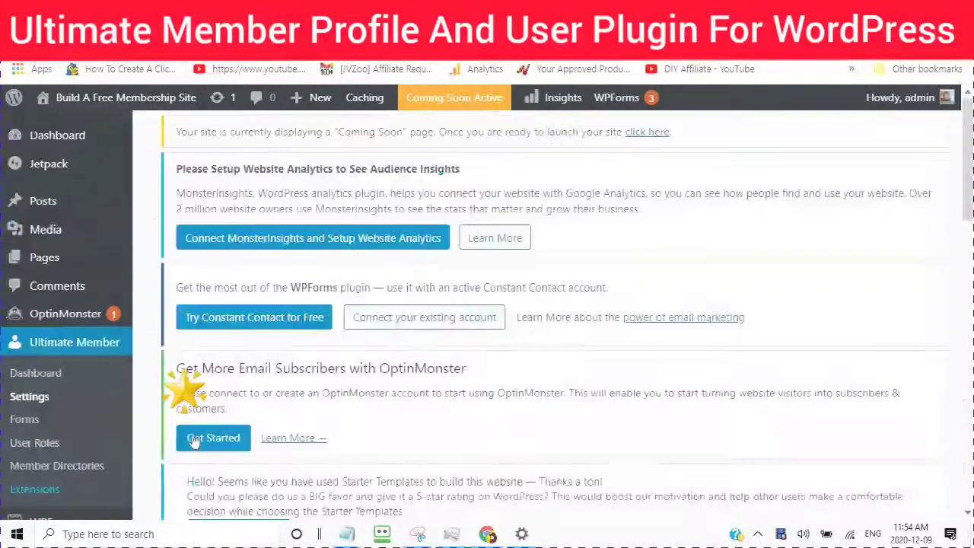
Step: Scroll down the General settings and go to the Uploads section
scroll(323, 373, down, 1)
scroll(324, 373, down, 5)
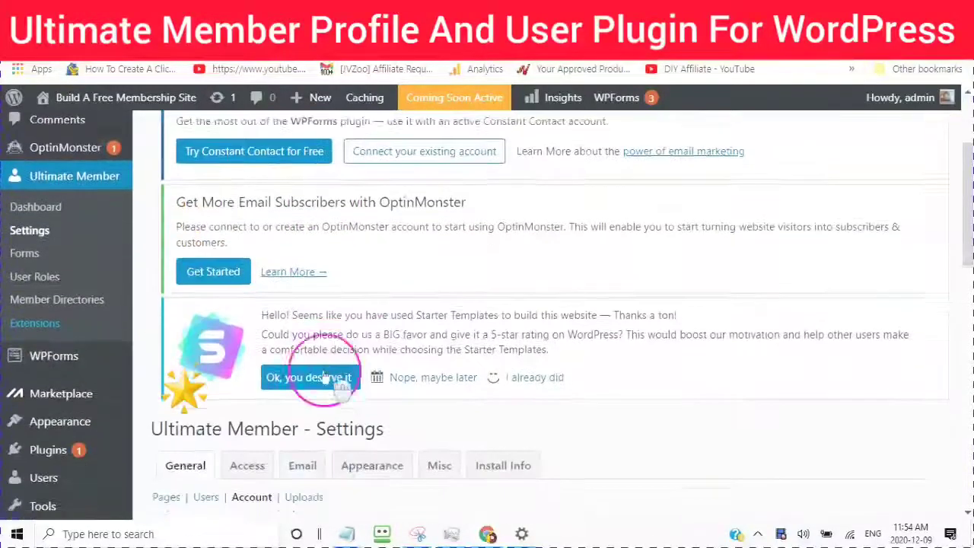
scroll(233, 224, down, 1)
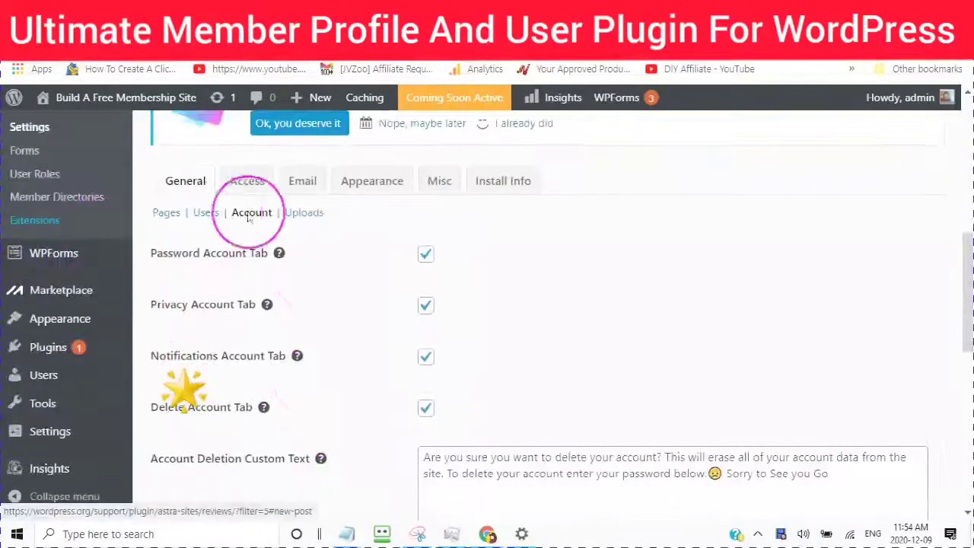
click(306, 218)
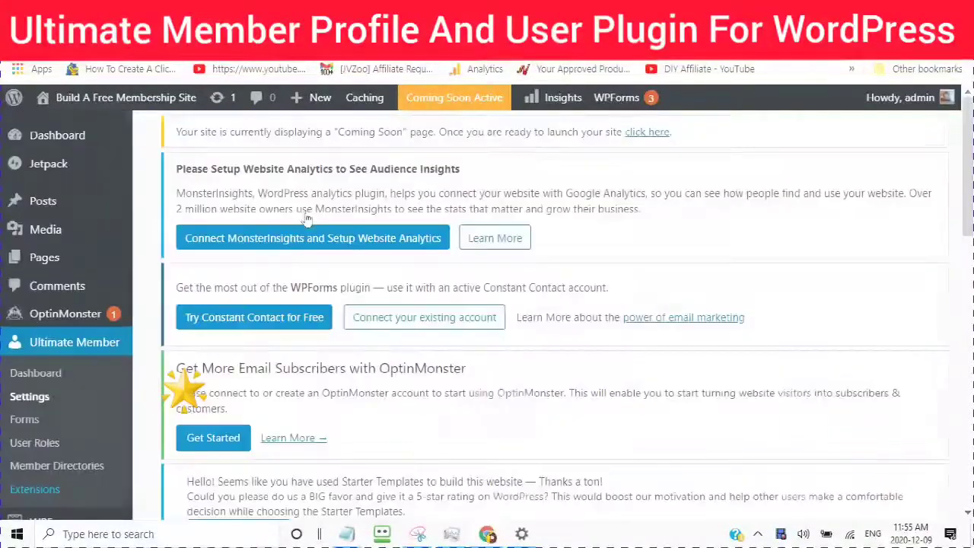
Step: Review the profile photo thumbnail size values, including 190 and 120, leaving them unchanged
scroll(325, 380, down, 5)
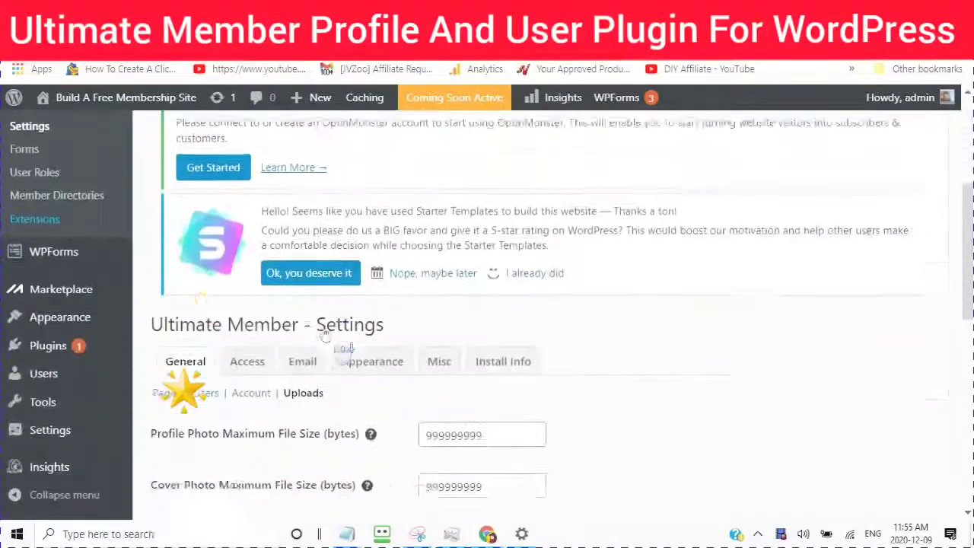
scroll(326, 337, down, 4)
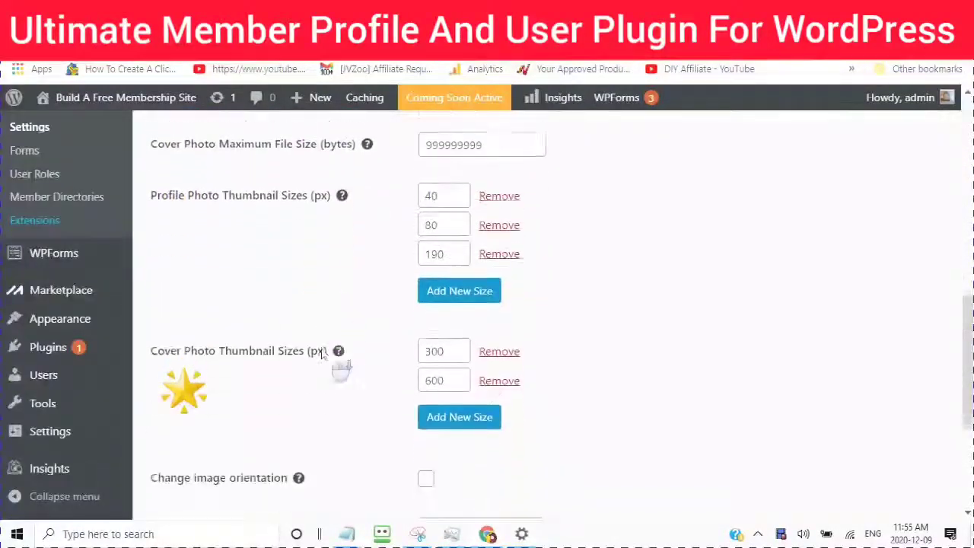
scroll(325, 362, down, 3)
scroll(325, 365, up, 5)
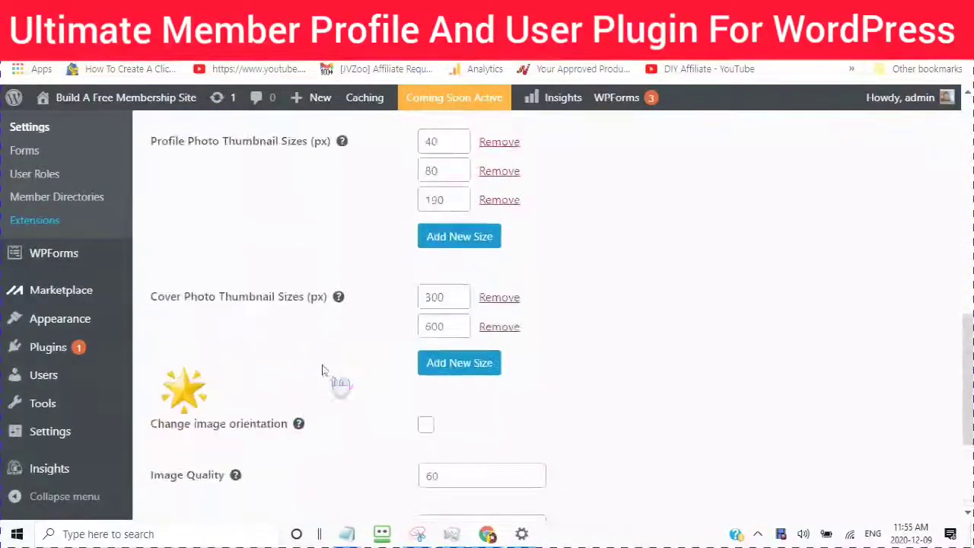
scroll(153, 319, up, 2)
scroll(259, 293, down, 2)
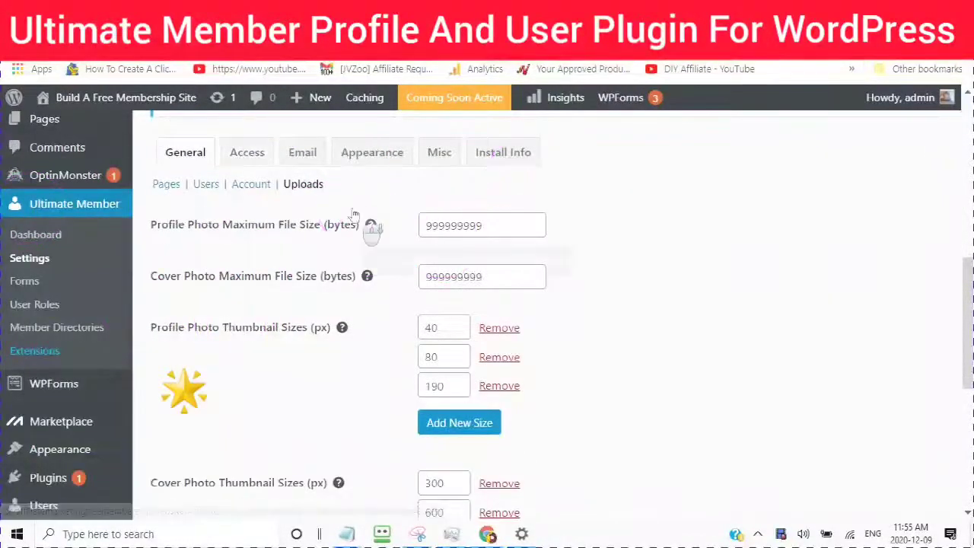
scroll(364, 220, down, 1)
scroll(213, 228, up, 2)
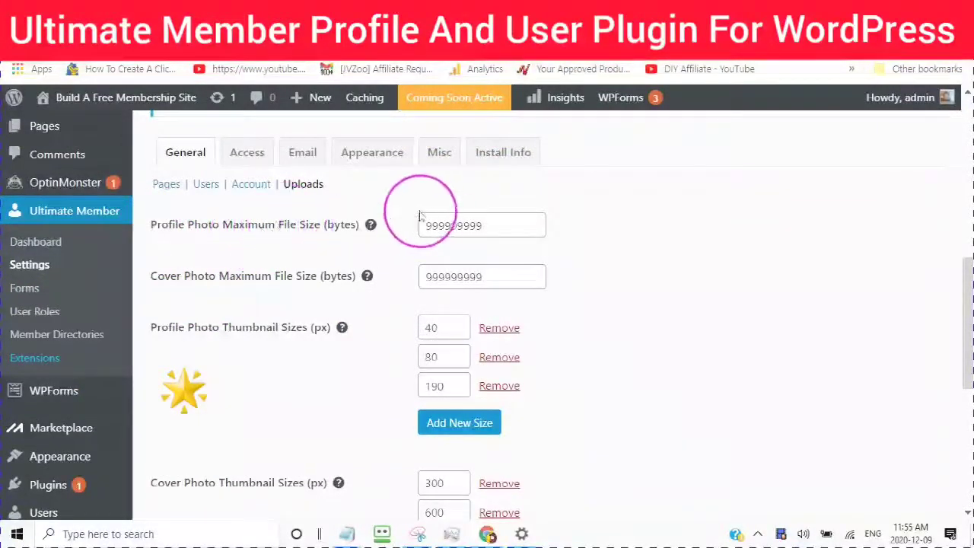
mouse_move(365, 234)
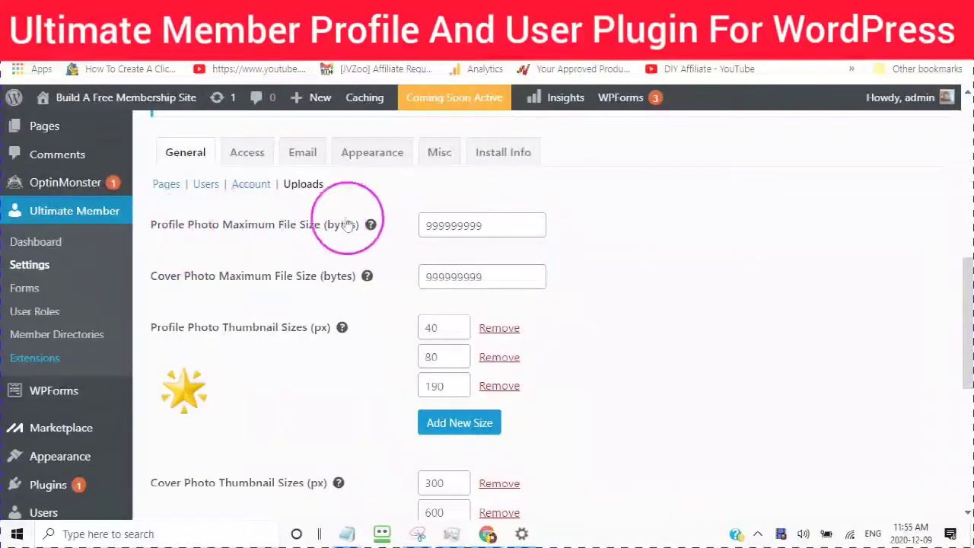
scroll(410, 228, down, 2)
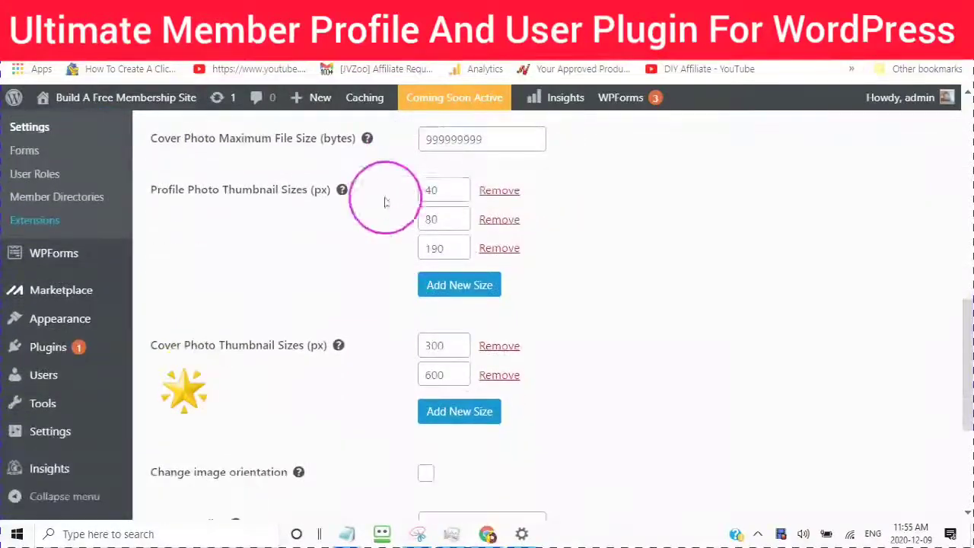
scroll(363, 236, down, 1)
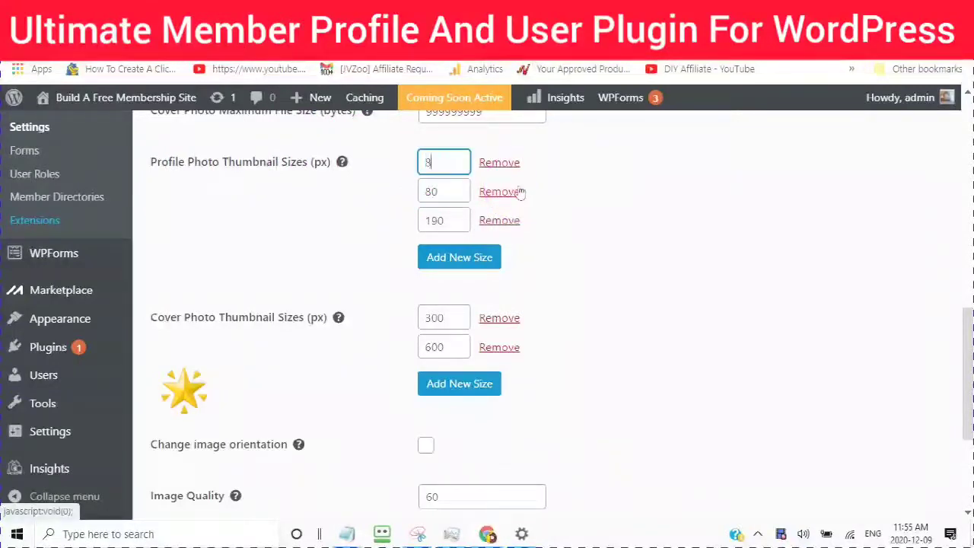
double_click(443, 190)
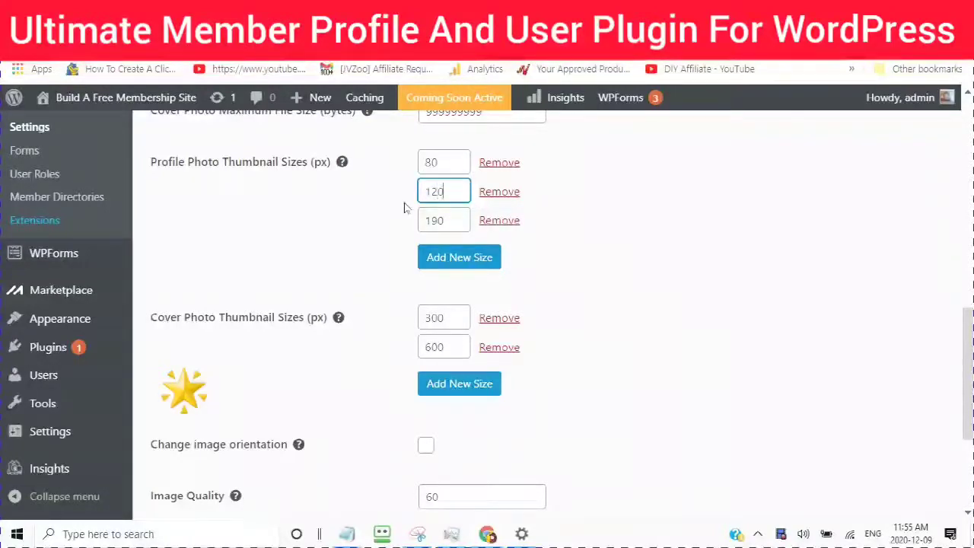
double_click(441, 220)
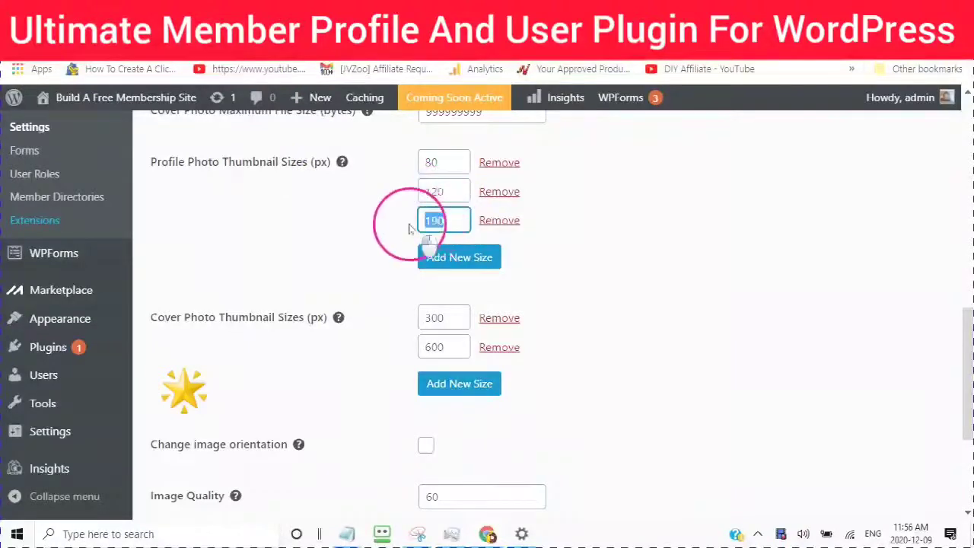
click(406, 223)
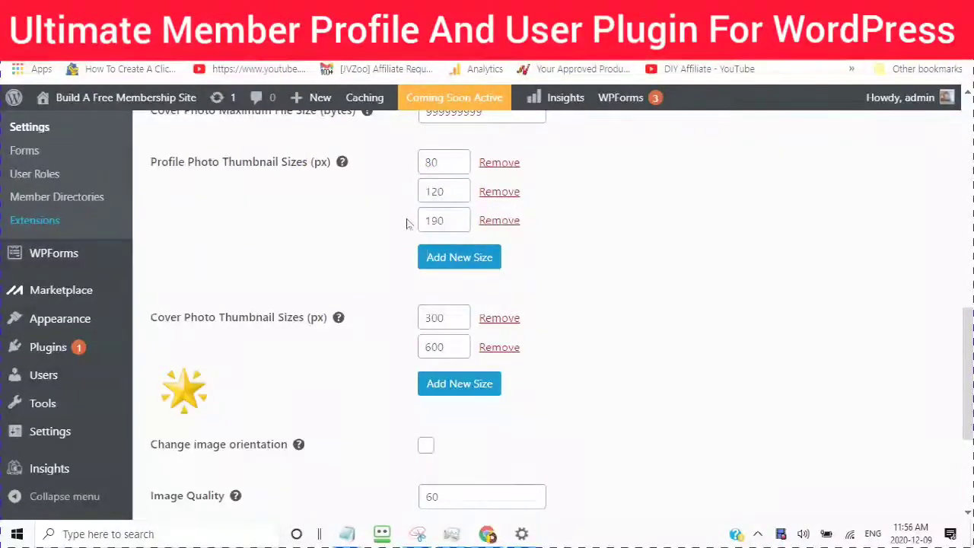
drag(342, 161, 413, 193)
scroll(442, 288, down, 1)
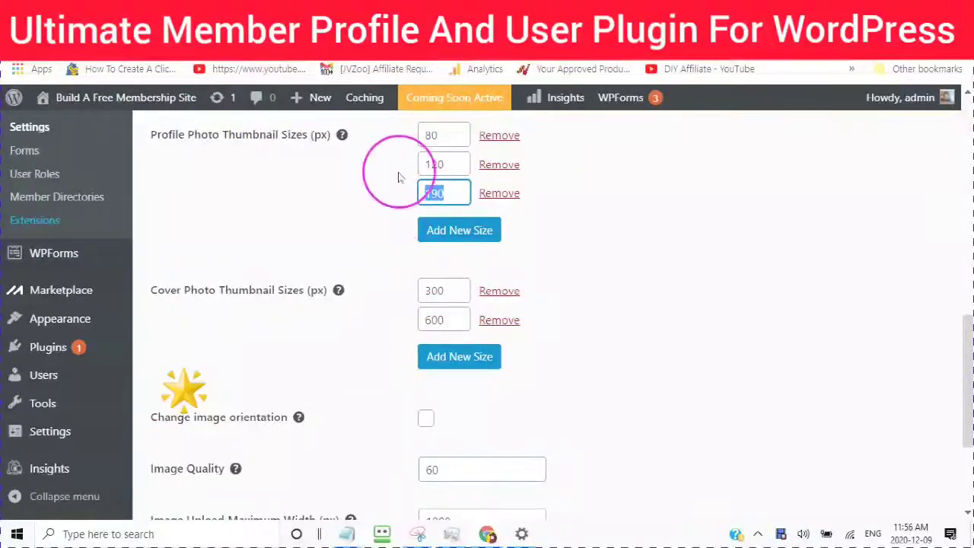
drag(450, 164, 418, 164)
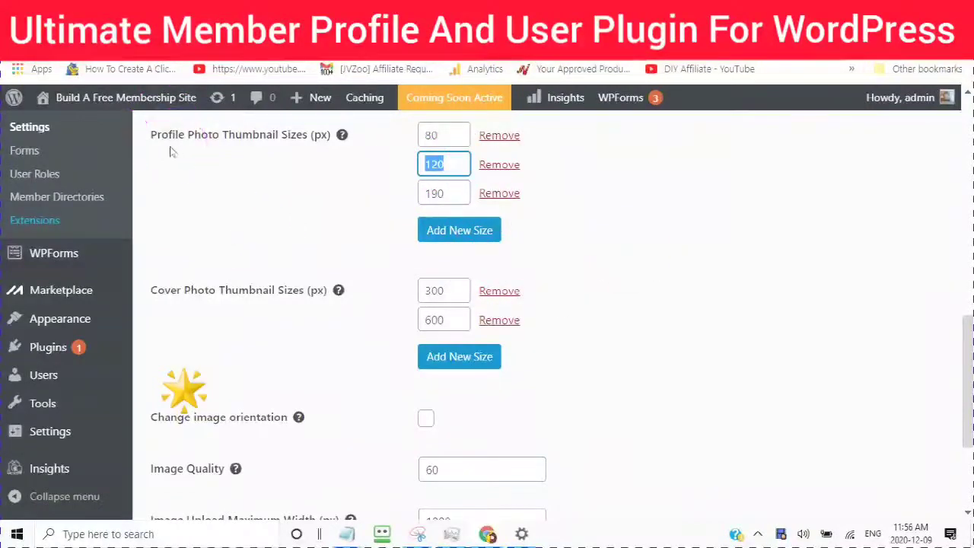
Step: Inspect the cover photo thumbnail sizes of 300 and 600 px without changing them
scroll(339, 198, up, 1)
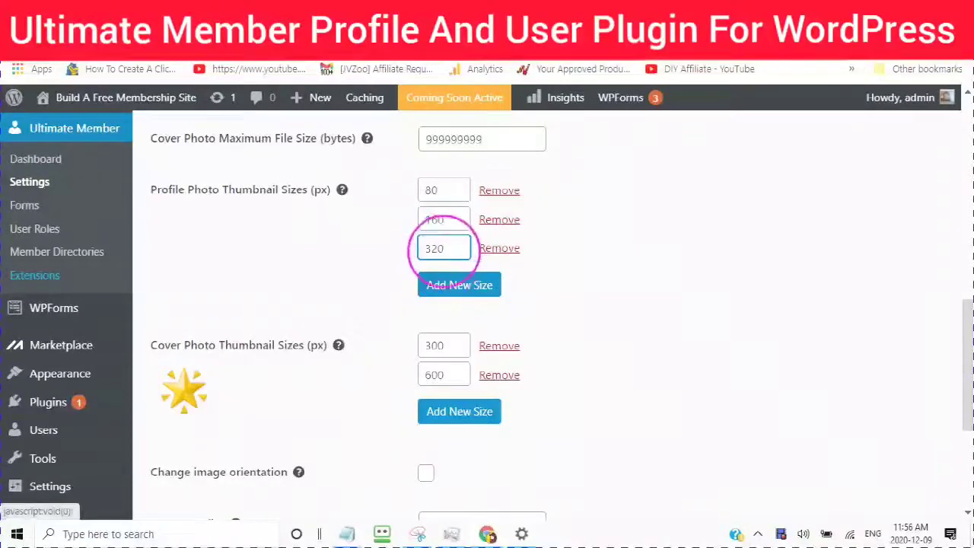
scroll(449, 263, down, 1)
scroll(445, 259, down, 3)
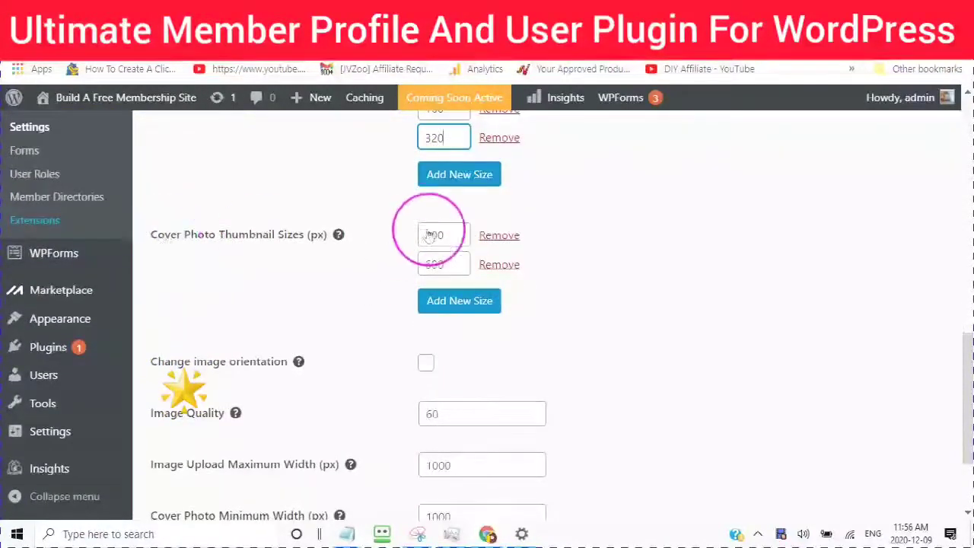
scroll(383, 219, up, 6)
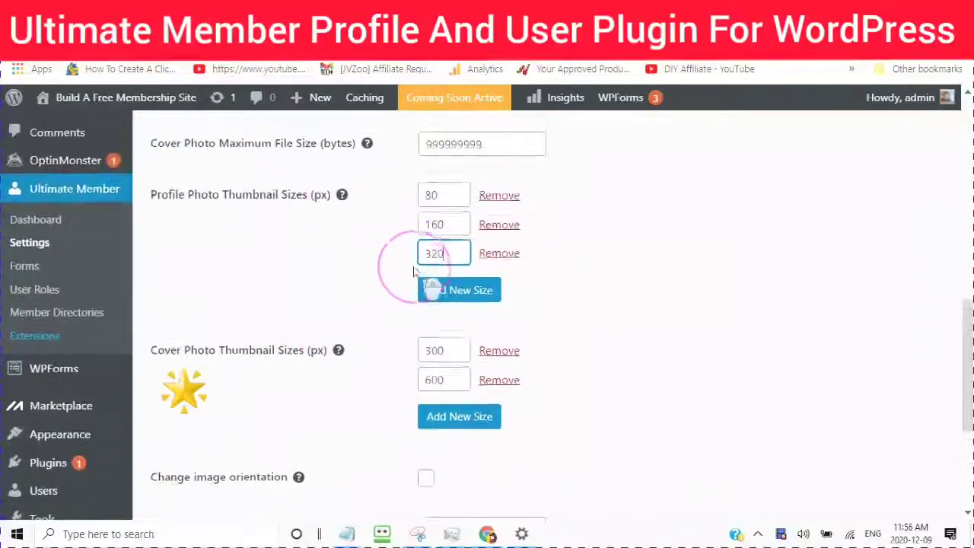
scroll(447, 248, down, 5)
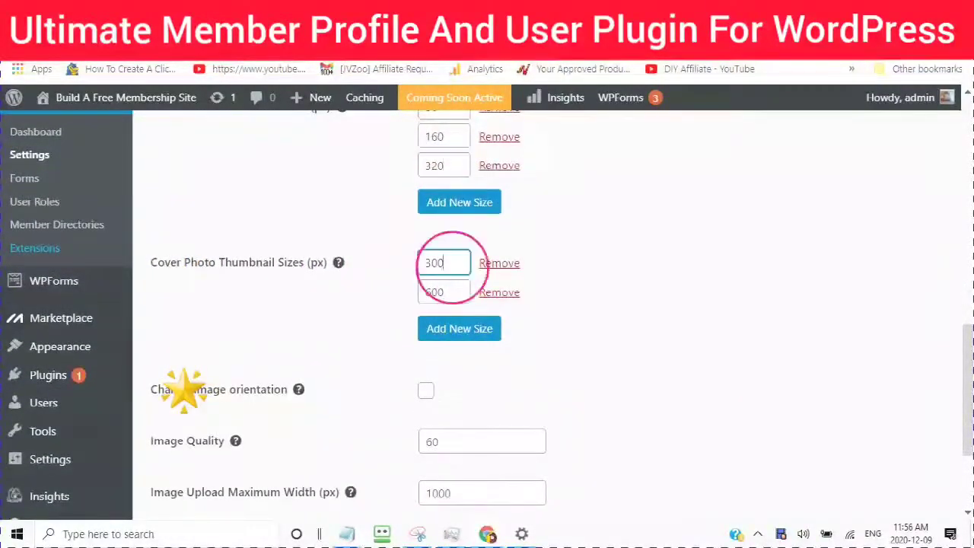
drag(449, 266, 362, 274)
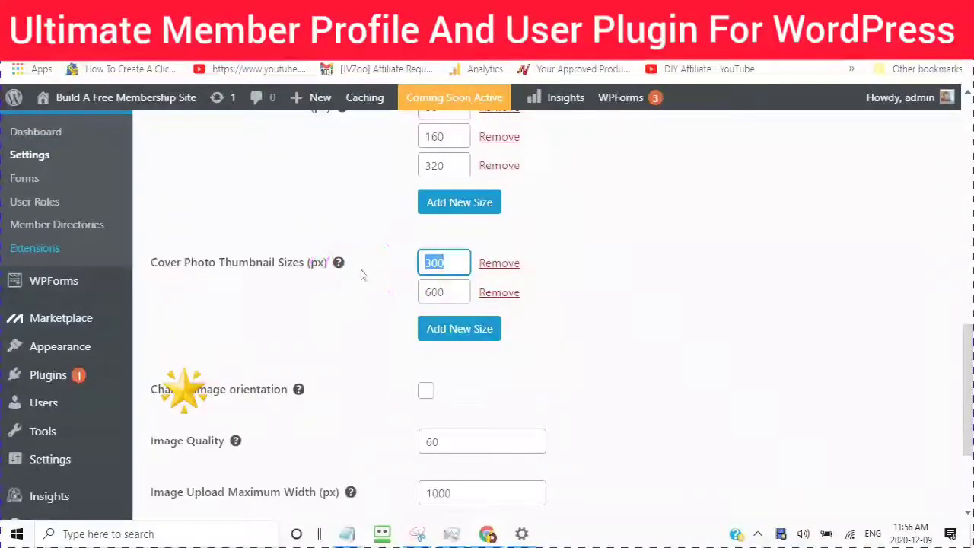
click(517, 238)
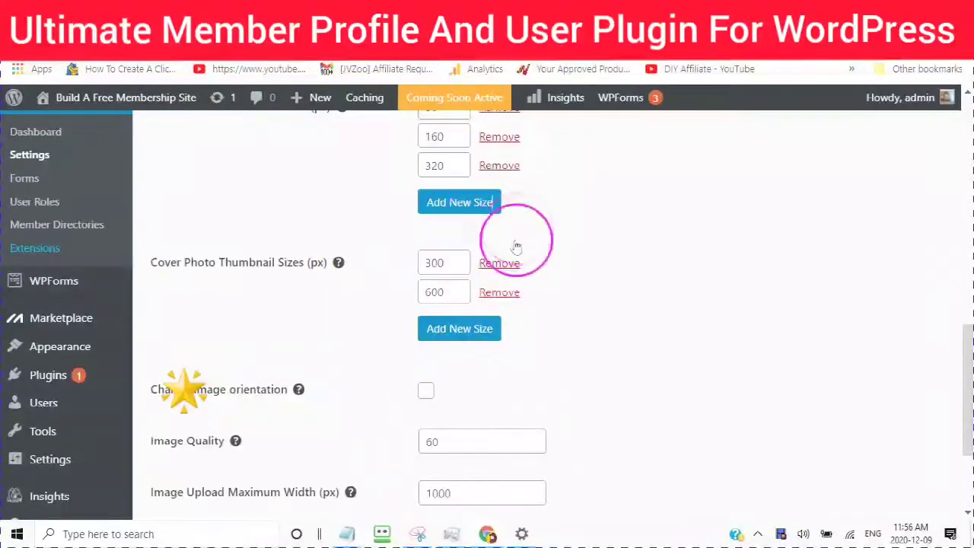
scroll(457, 286, up, 2)
scroll(449, 287, down, 8)
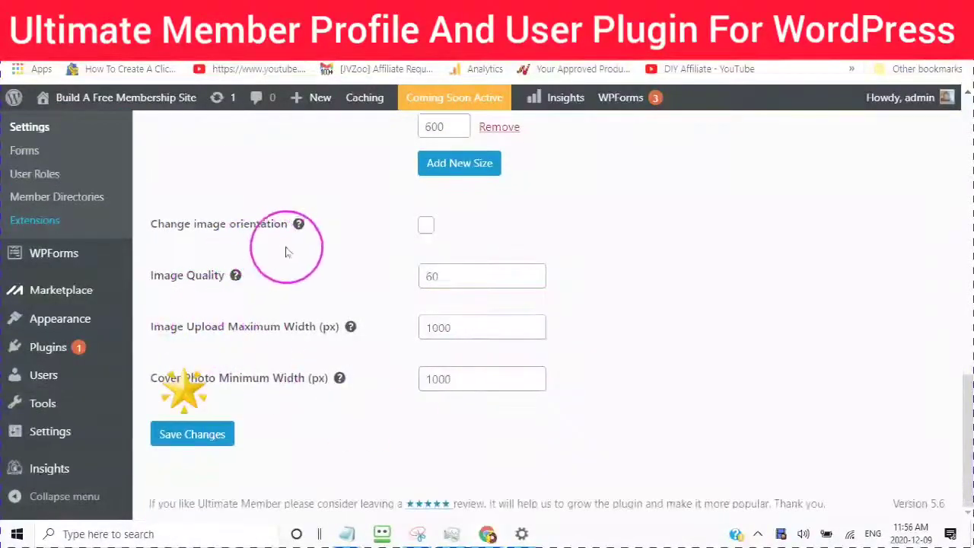
Step: Enable changing image orientation on upload
mouse_move(298, 226)
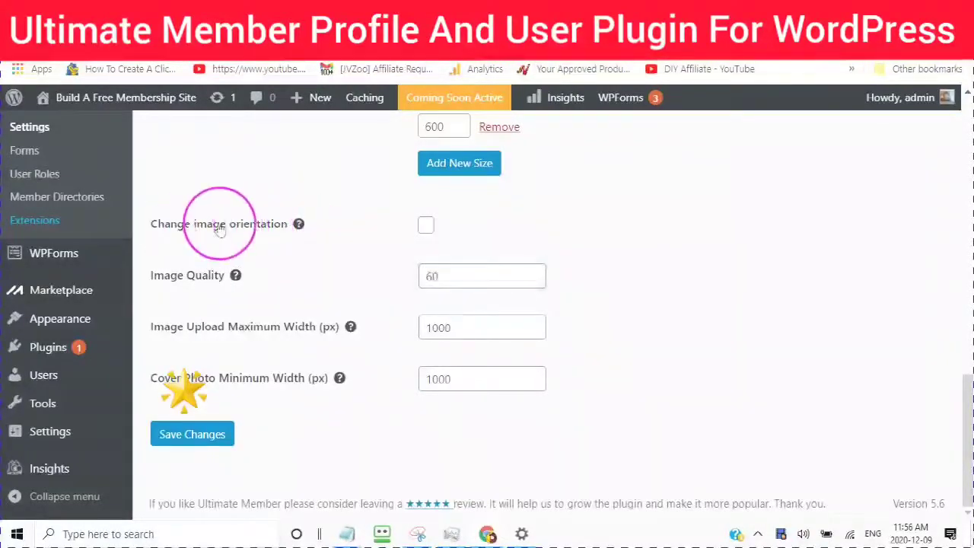
click(427, 228)
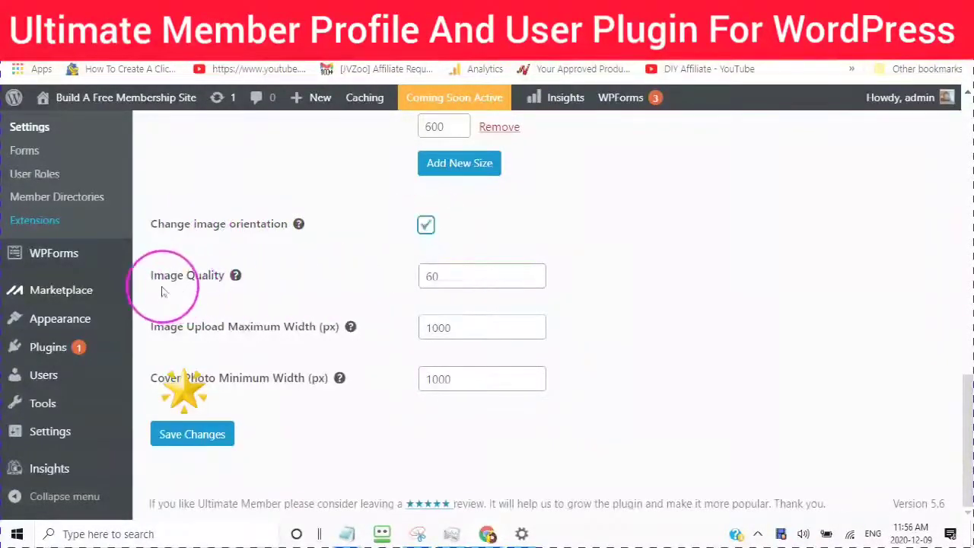
mouse_move(232, 281)
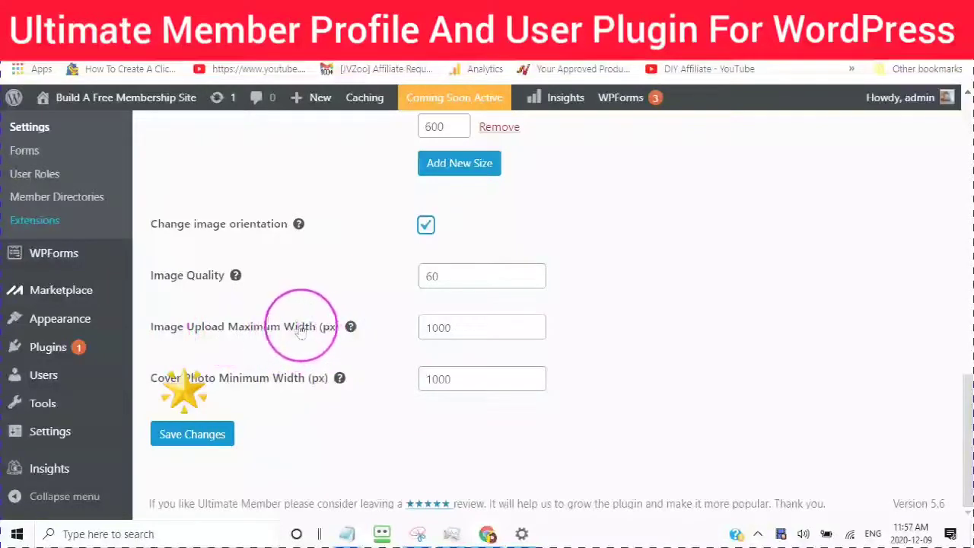
click(467, 327)
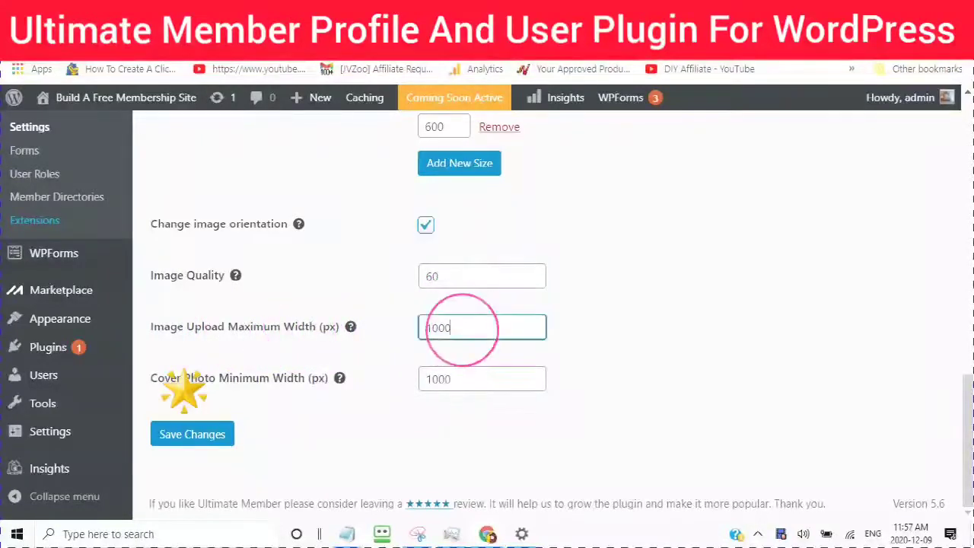
Step: Change Cover Photo Minimum Width from 1000 to 1300 and save the Uploads settings
scroll(454, 277, up, 1)
scroll(449, 297, up, 3)
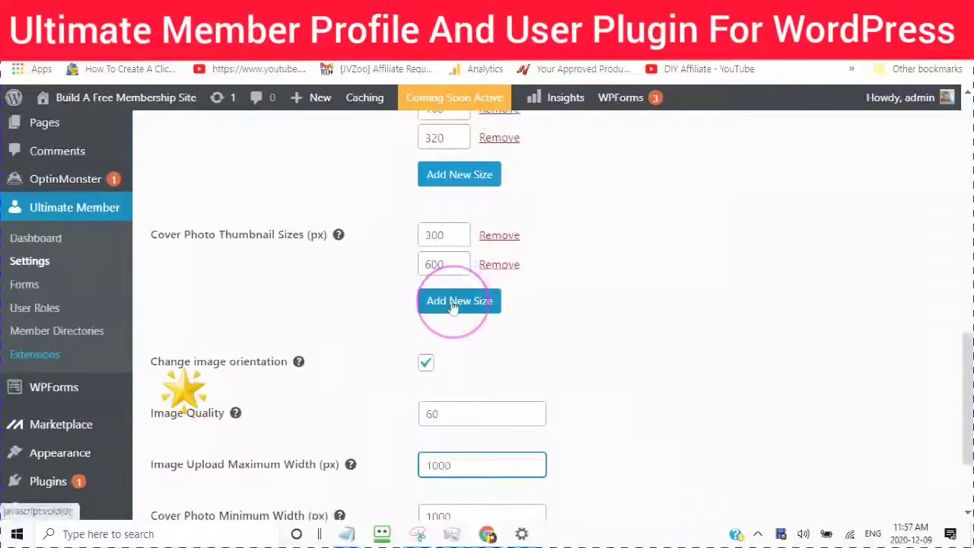
scroll(452, 312, down, 3)
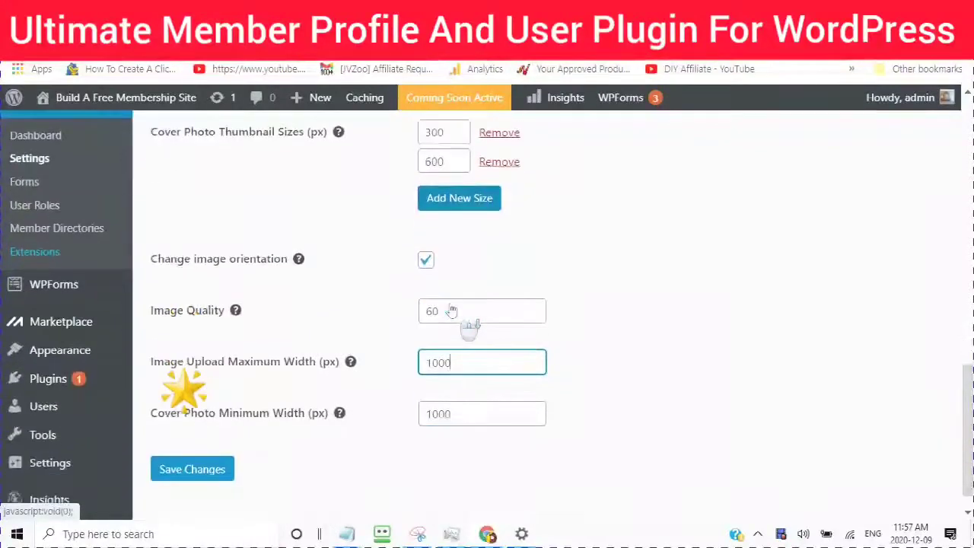
scroll(451, 316, up, 3)
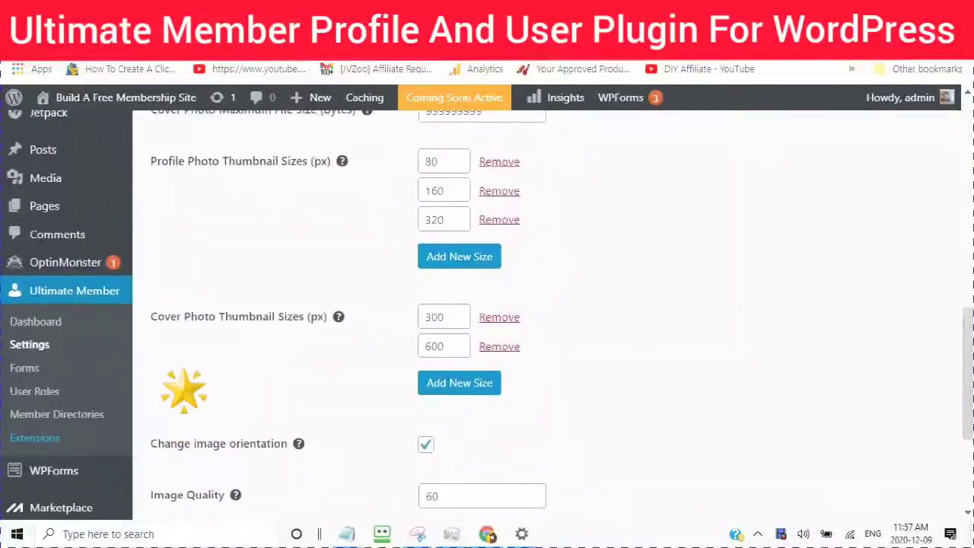
scroll(446, 318, down, 3)
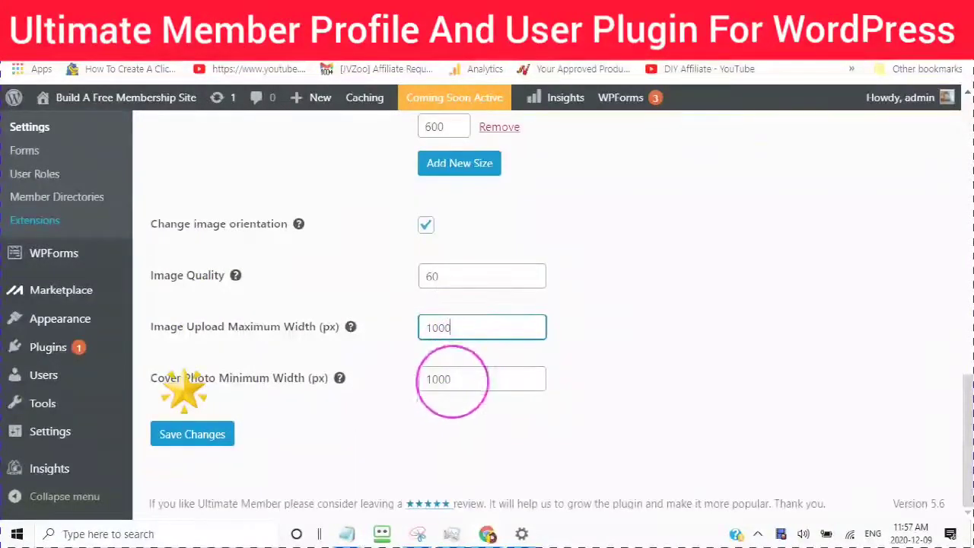
click(453, 381)
drag(453, 384, 410, 393)
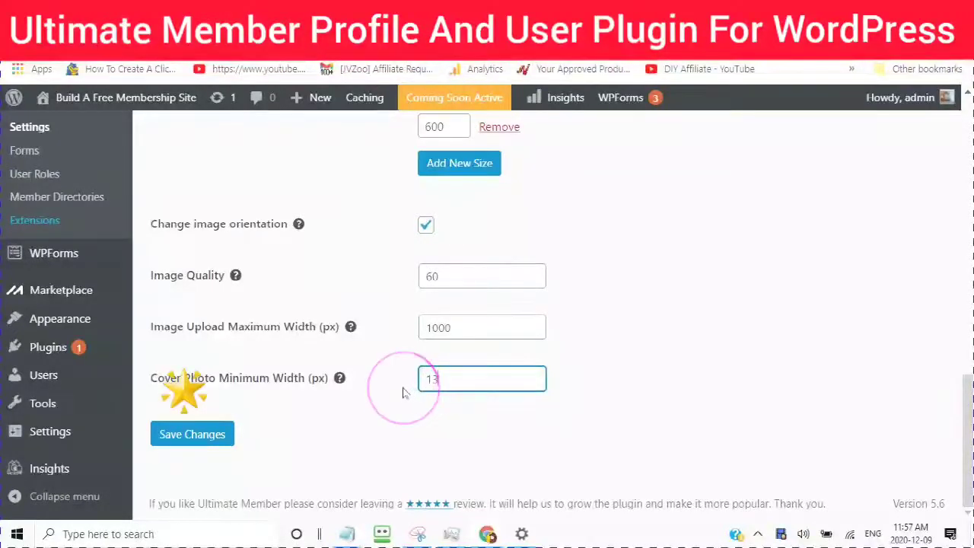
click(187, 435)
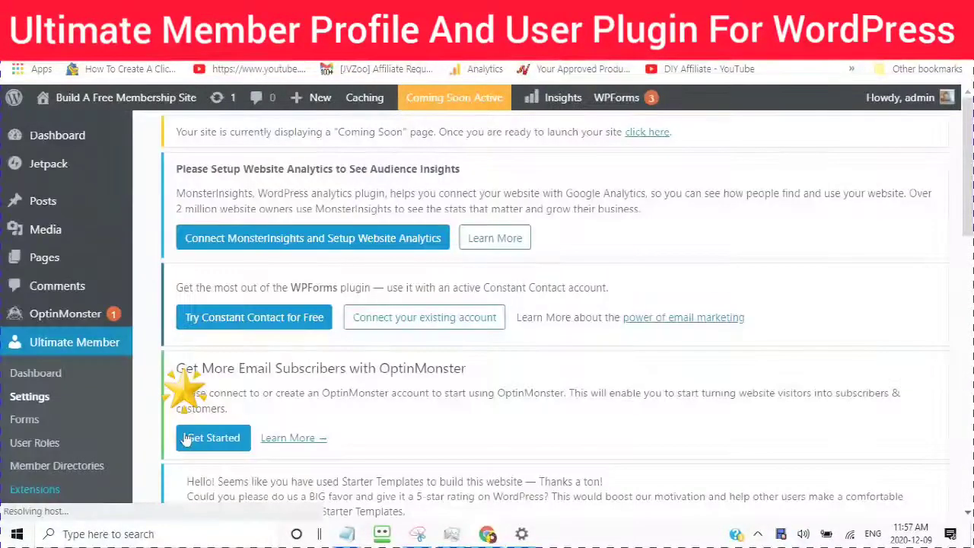
Step: Switch to the Access settings and check that Global Site Access is 'Site accessible to Everyone'
scroll(384, 418, down, 8)
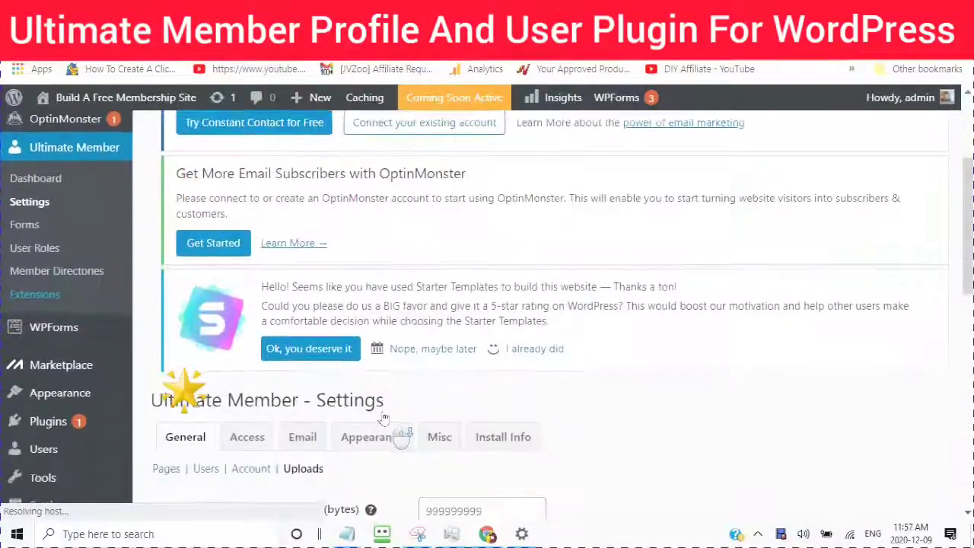
scroll(384, 418, down, 4)
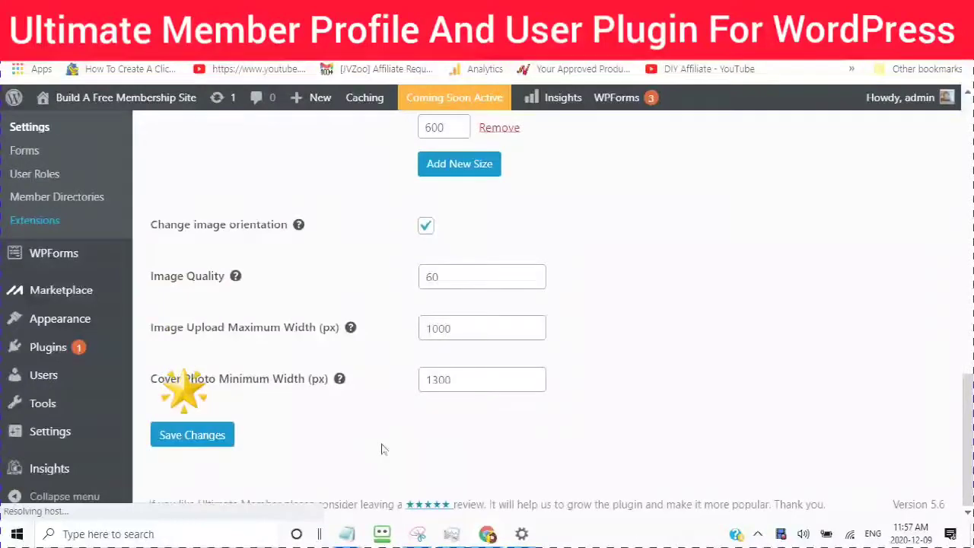
scroll(380, 447, up, 6)
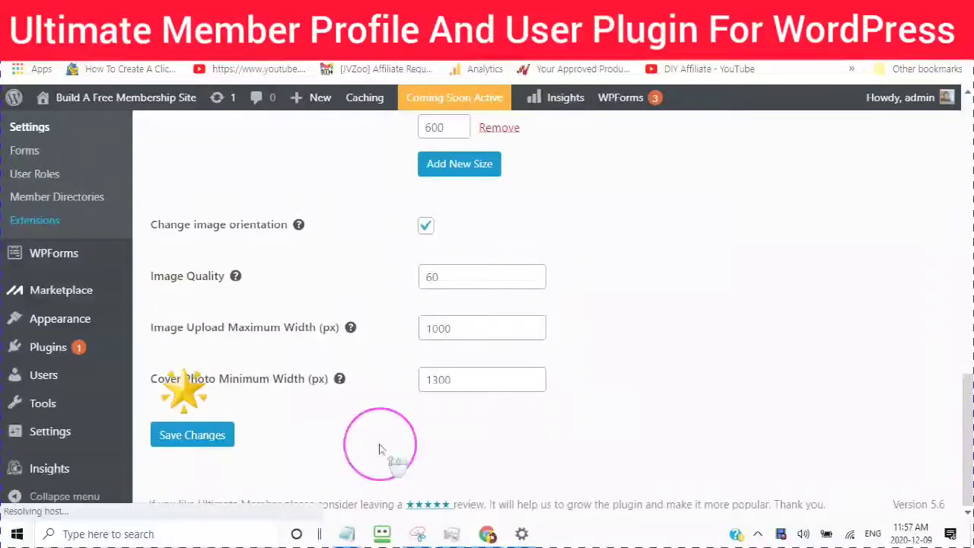
scroll(370, 442, up, 1)
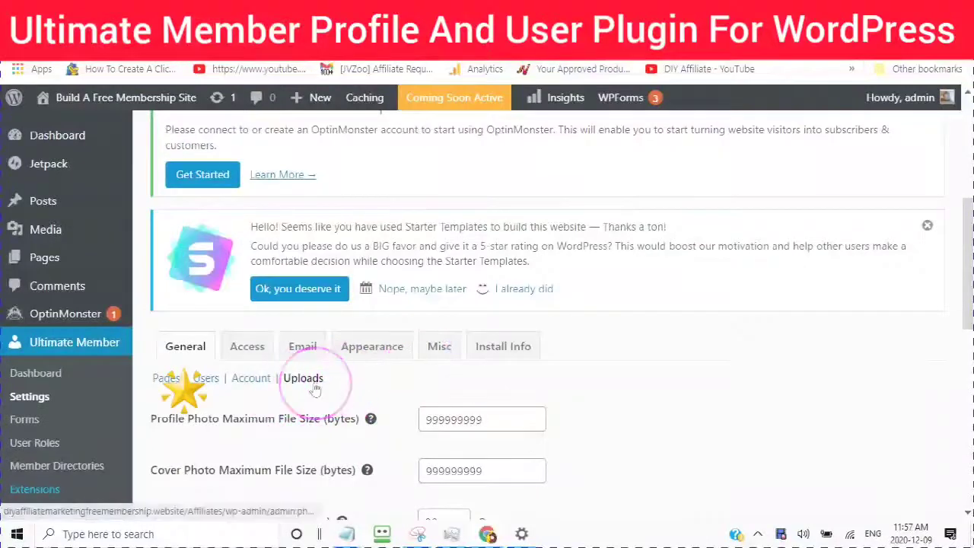
click(242, 350)
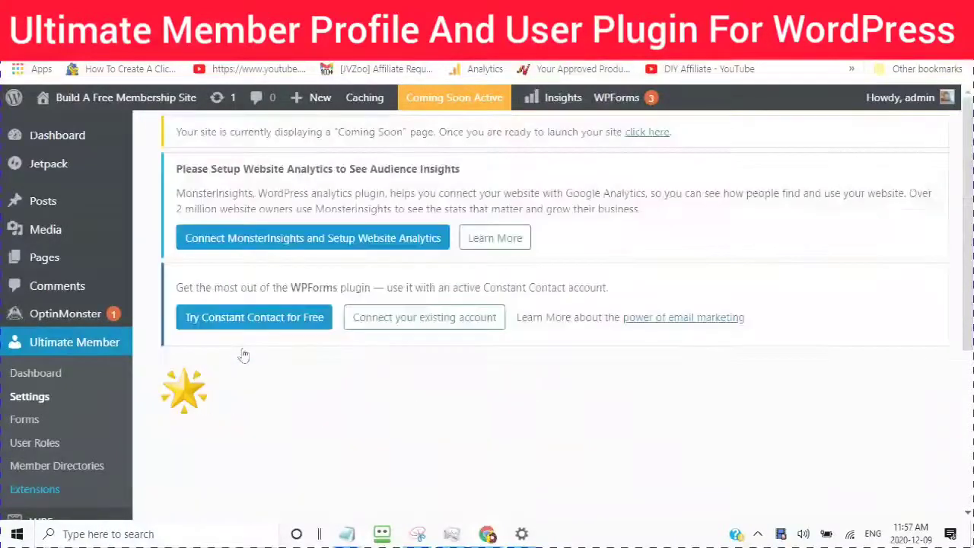
click(301, 342)
scroll(299, 392, down, 2)
scroll(298, 391, down, 5)
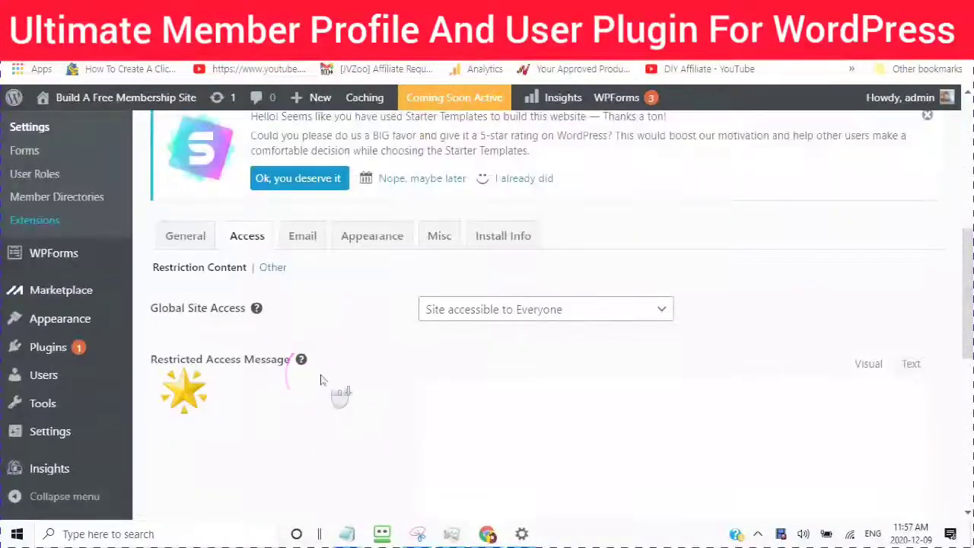
scroll(326, 380, down, 1)
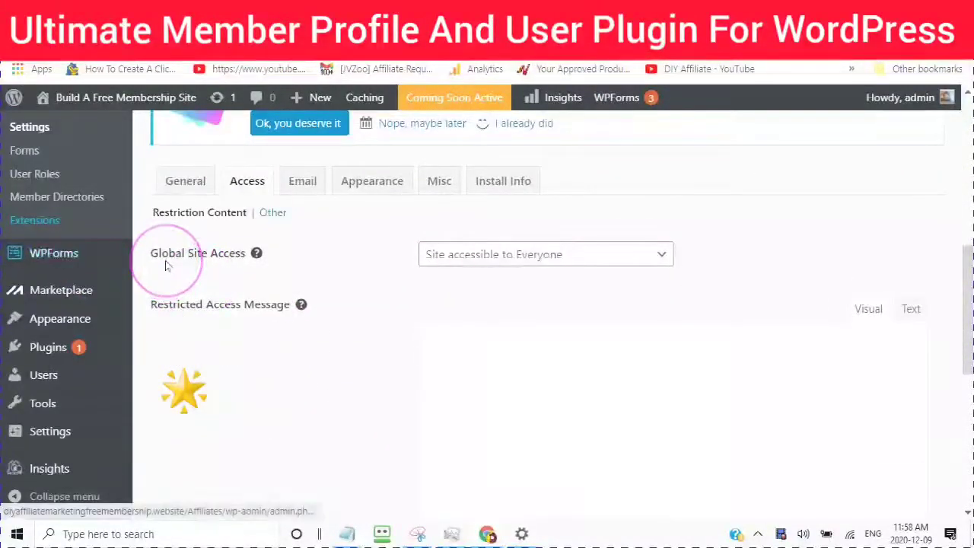
click(662, 256)
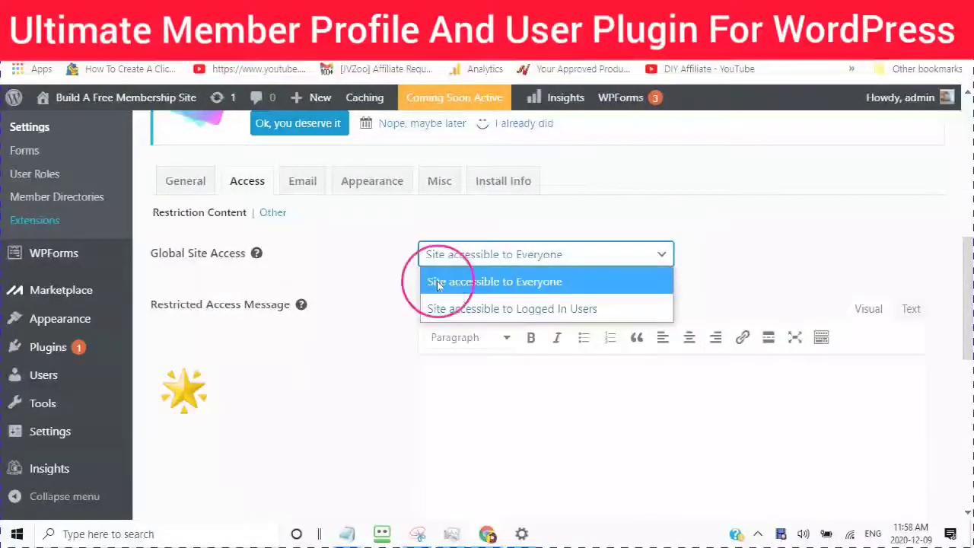
click(438, 282)
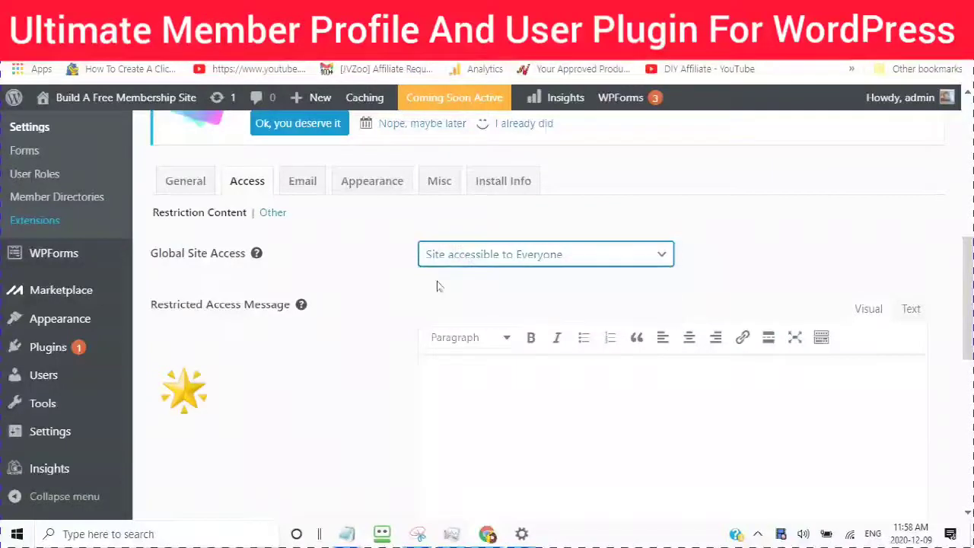
click(380, 293)
scroll(378, 304, down, 1)
scroll(378, 304, down, 1)
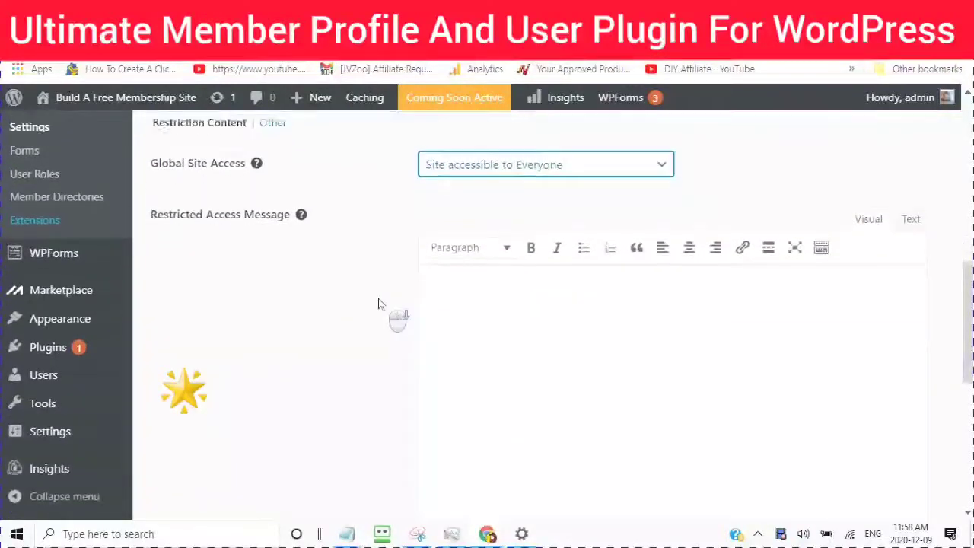
click(415, 278)
Step: Write the restricted access message and add a raised-hand emoji after 'wrong turn'
click(434, 277)
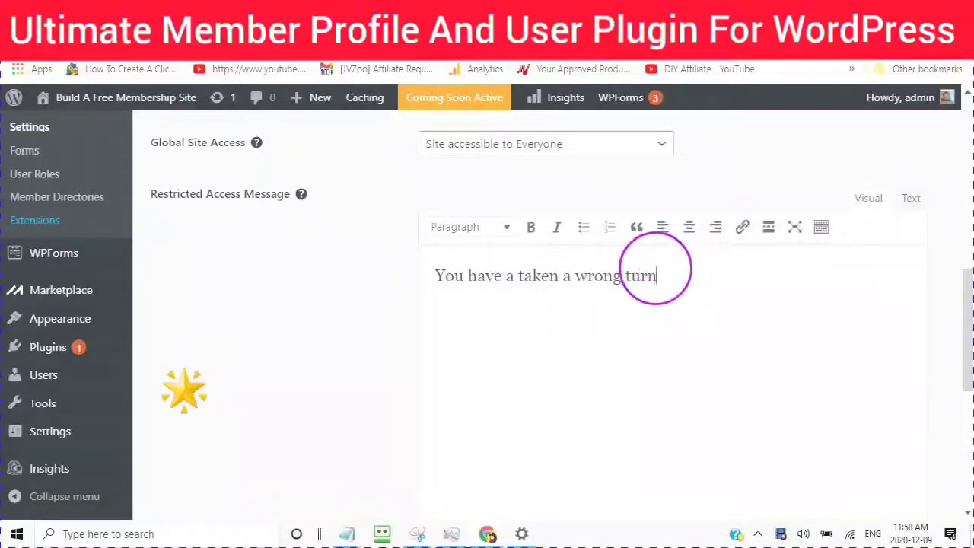
right_click(662, 205)
key(Escape)
key(super+period)
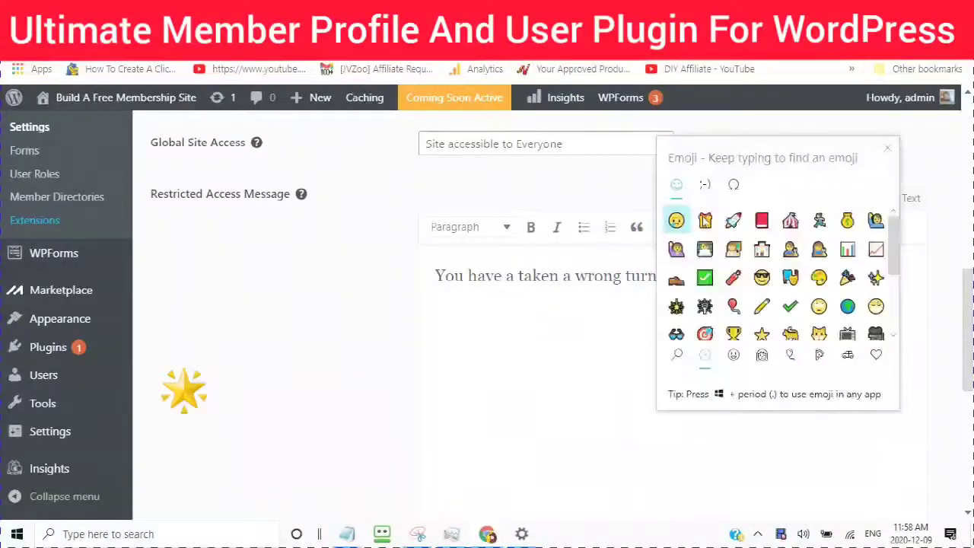
click(675, 251)
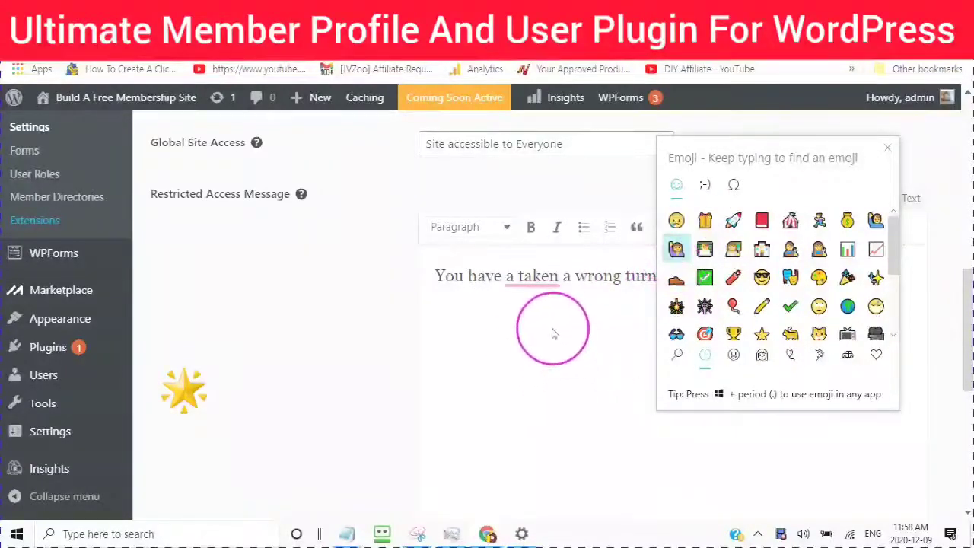
click(536, 293)
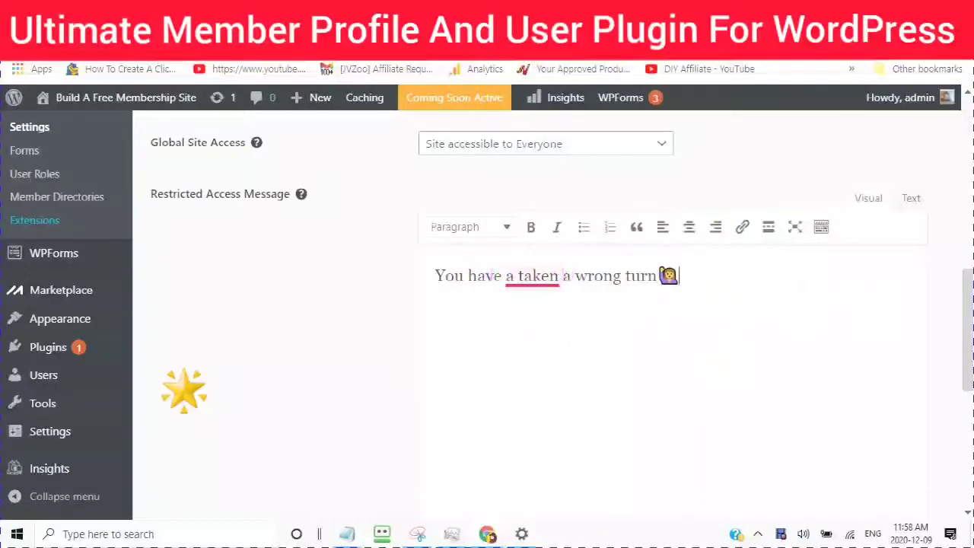
Step: Accept Grammarly's fix so the message reads 'You have taken a wrong turn'
click(531, 278)
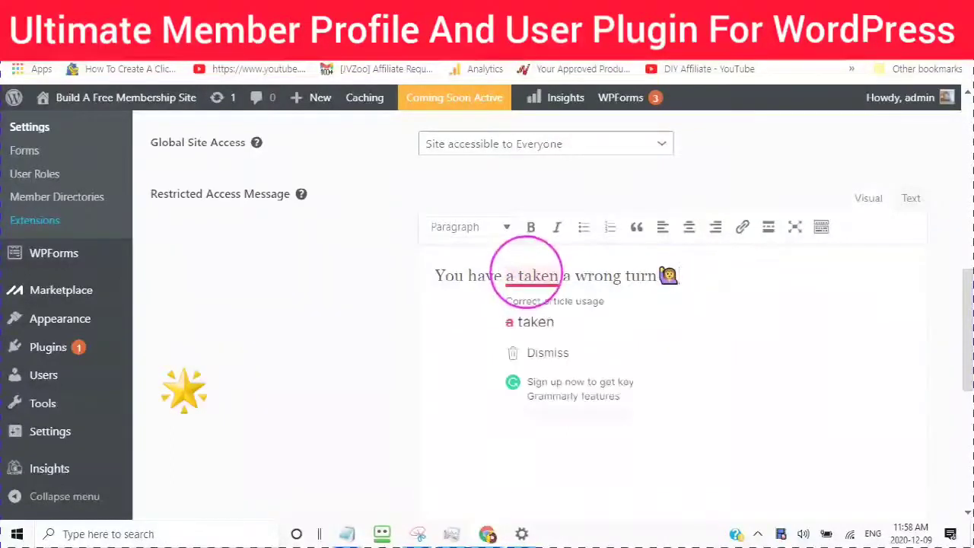
click(525, 325)
scroll(620, 293, down, 3)
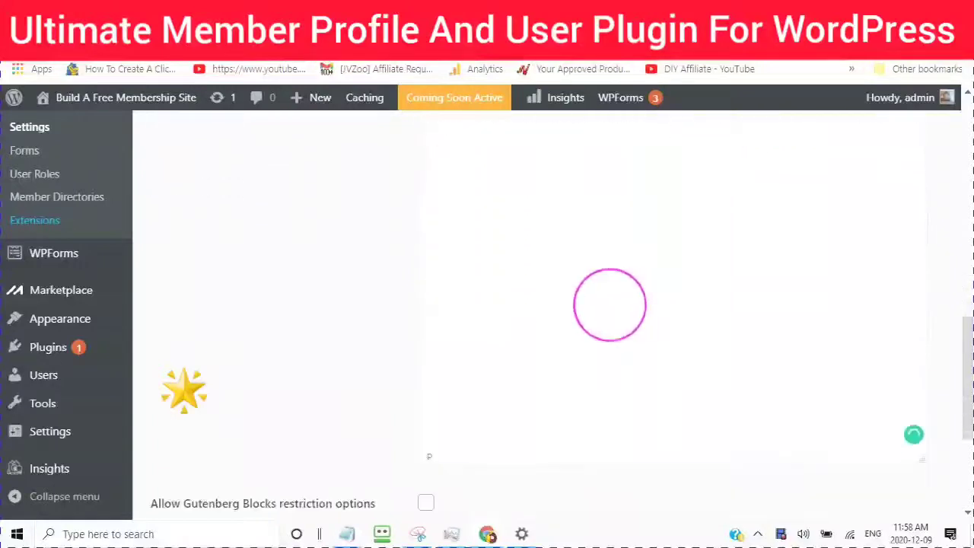
scroll(609, 304, down, 5)
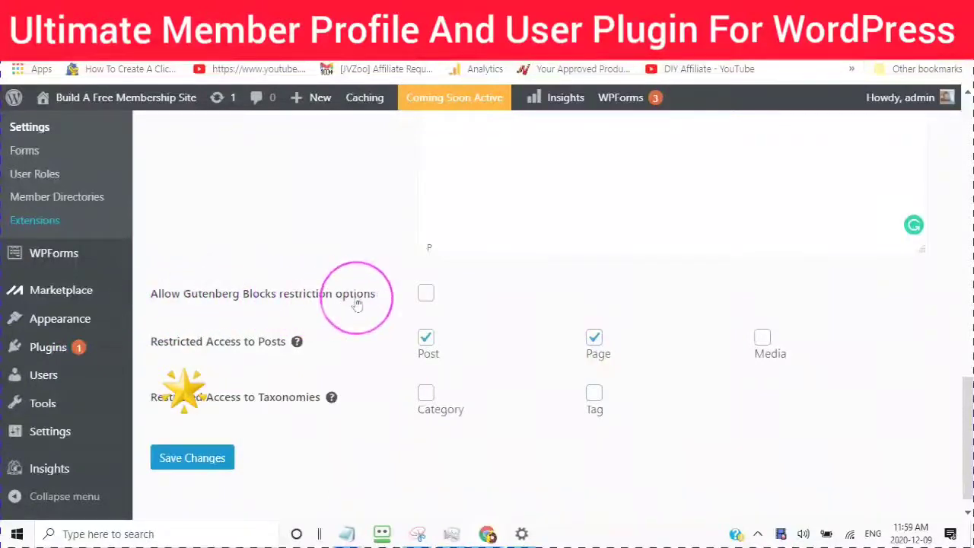
scroll(348, 311, down, 1)
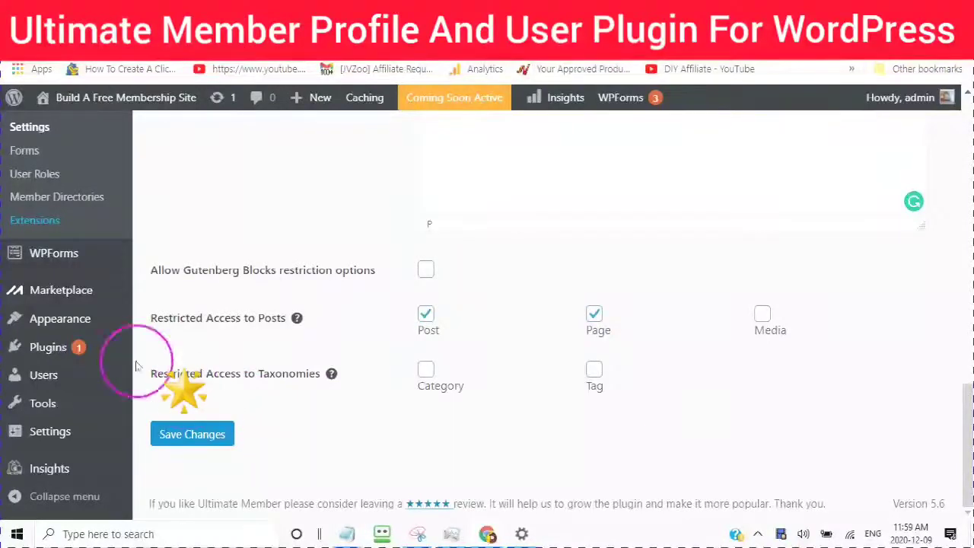
Step: Enable Gutenberg block restriction and type 'Sorry Not Available at this time' as the block message
click(425, 271)
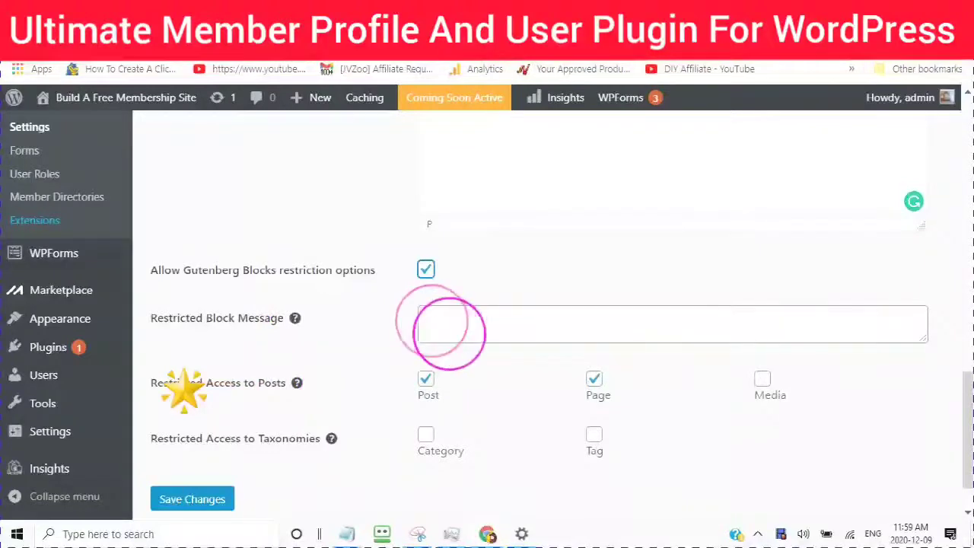
click(445, 325)
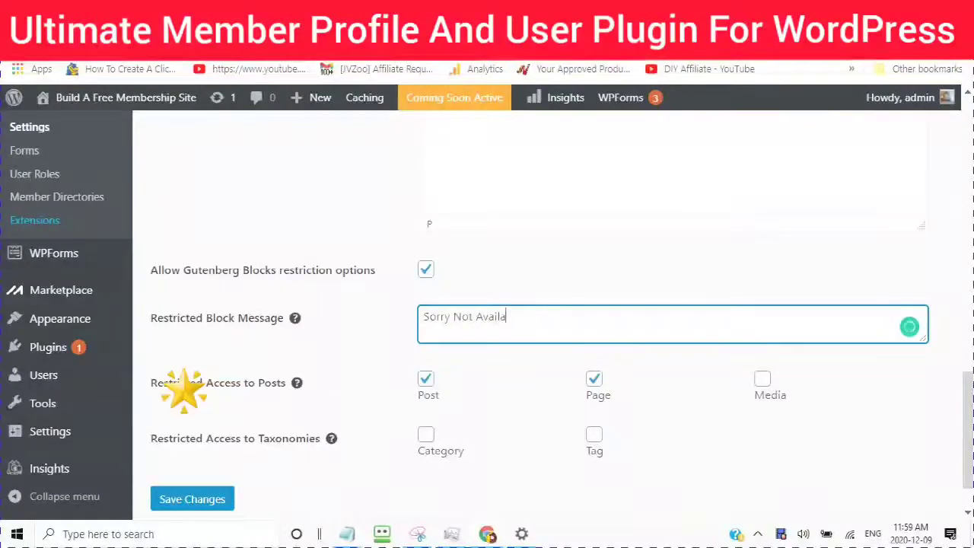
text(le a)
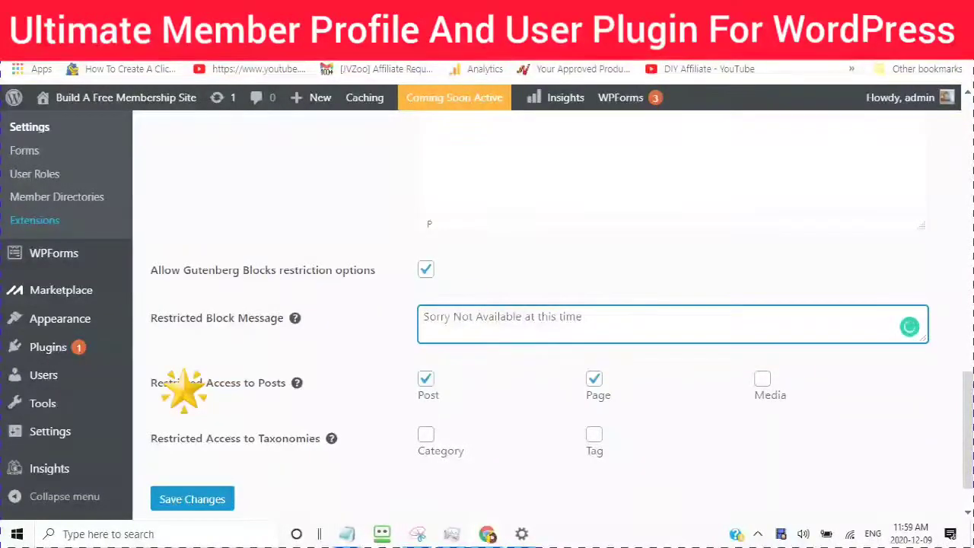
text(t this time)
Step: Append a theater-masks emoji to the restricted block message
right_click(583, 316)
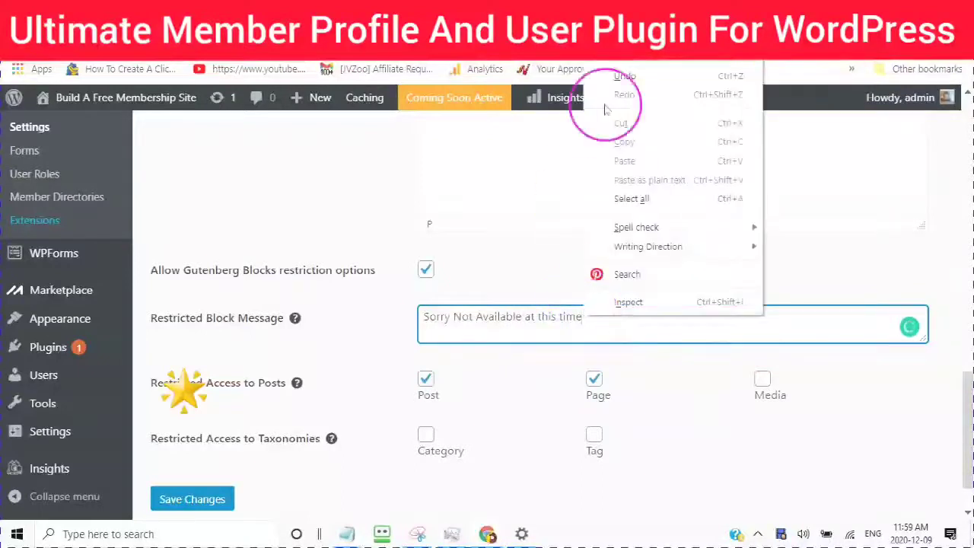
click(629, 47)
key(super+period)
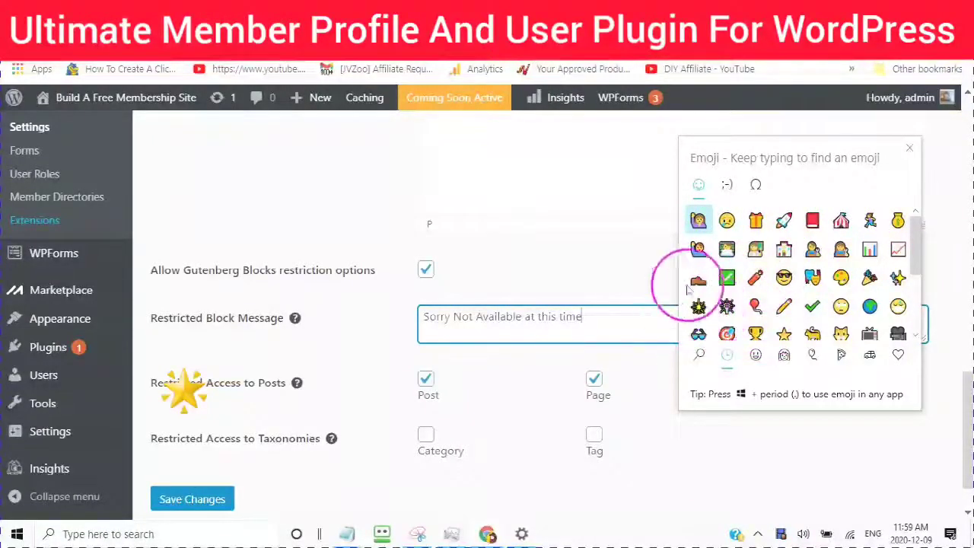
scroll(716, 289, down, 1)
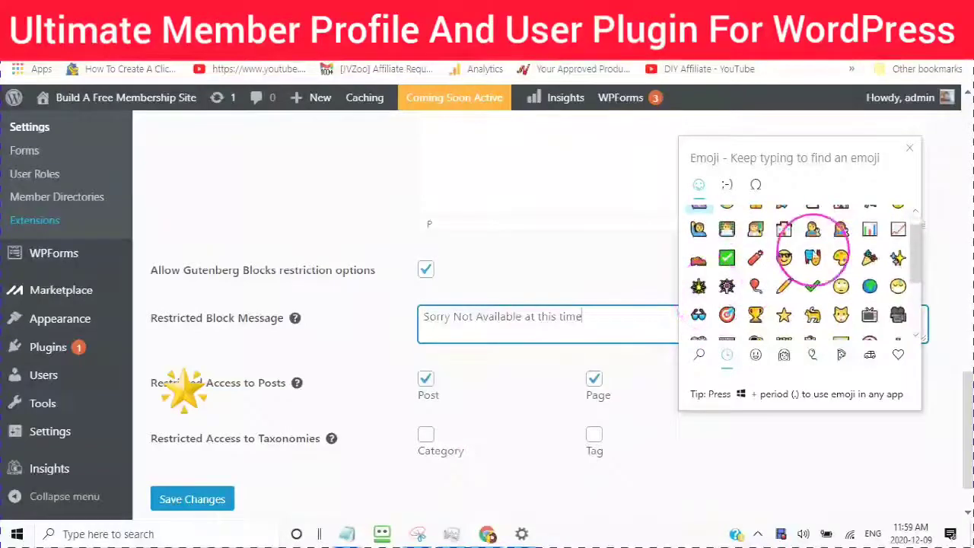
click(811, 258)
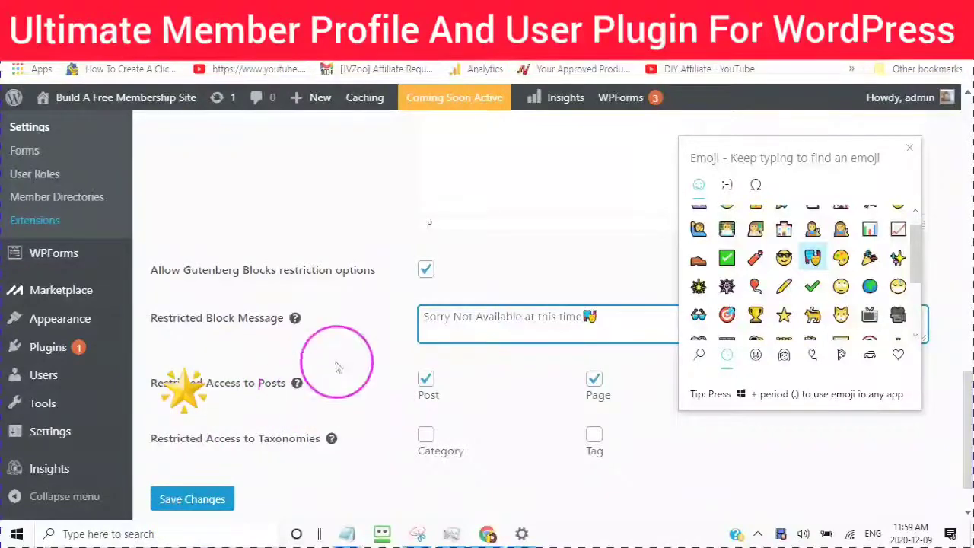
key(Escape)
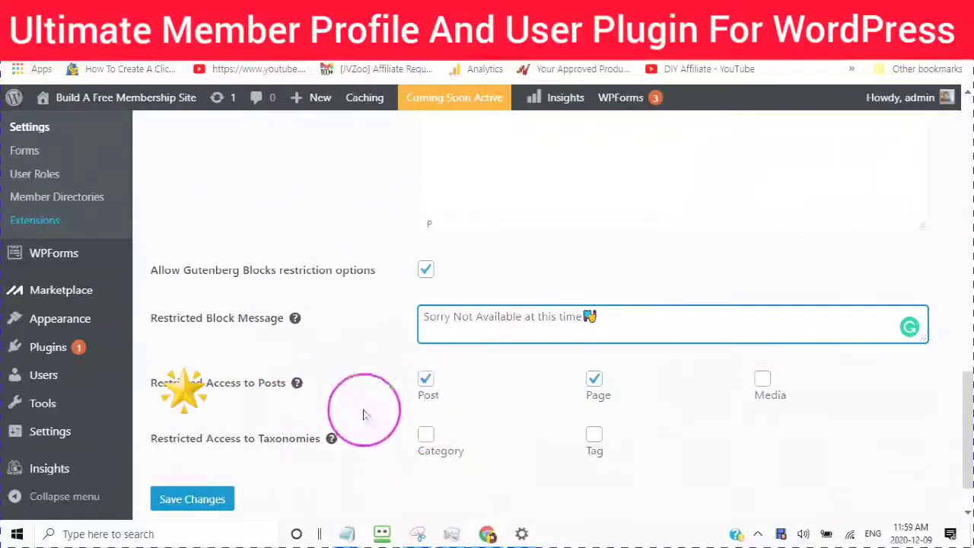
Step: Restrict Media alongside Post and Page, tick the Category and Tag taxonomies, and save
mouse_move(293, 392)
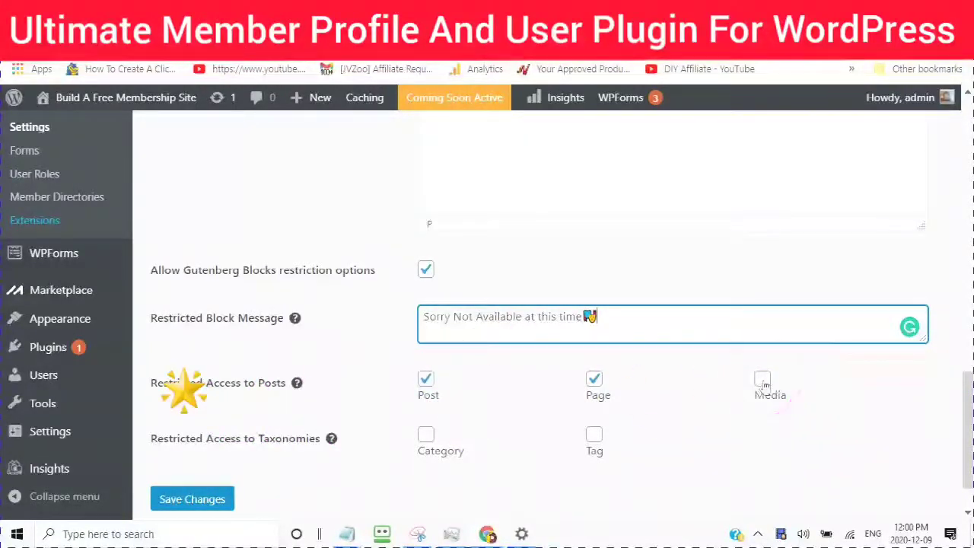
click(763, 379)
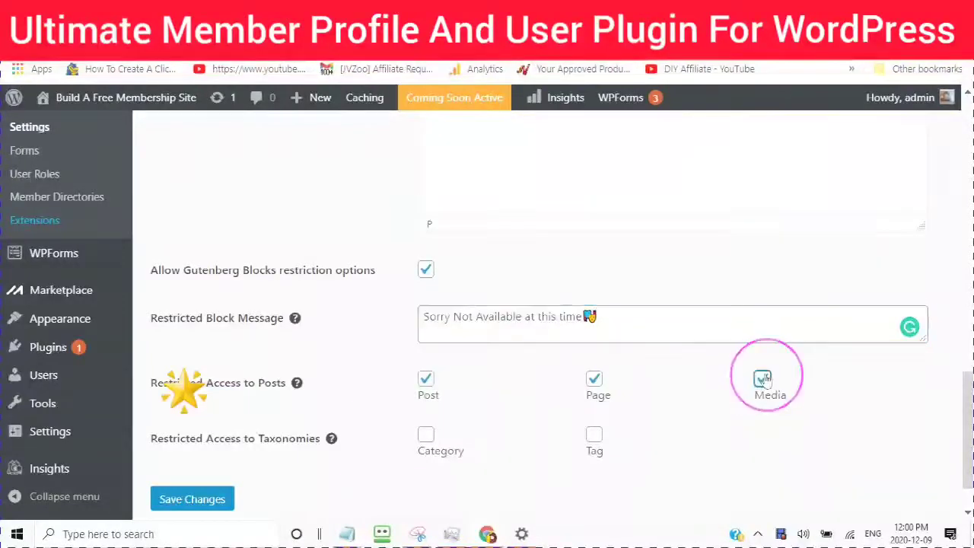
scroll(524, 401, down, 1)
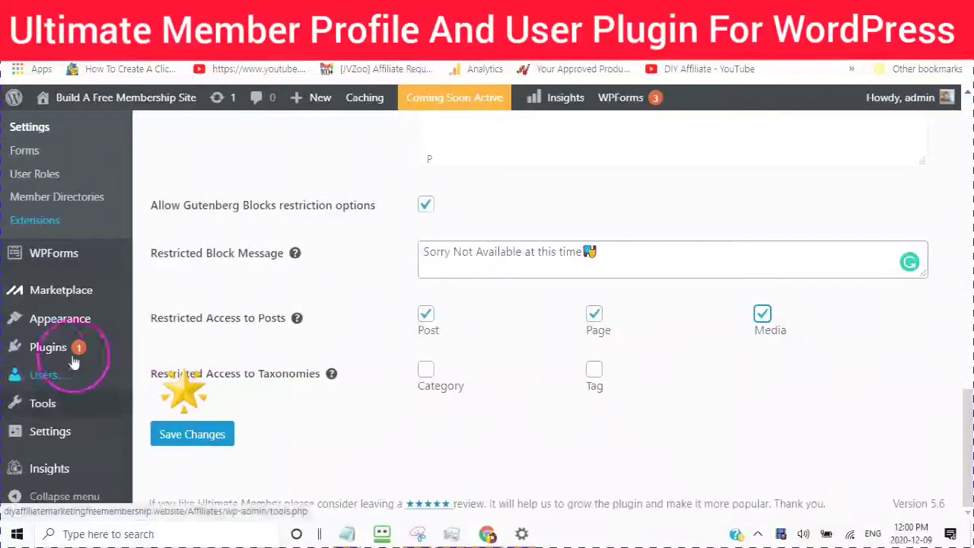
mouse_move(48, 348)
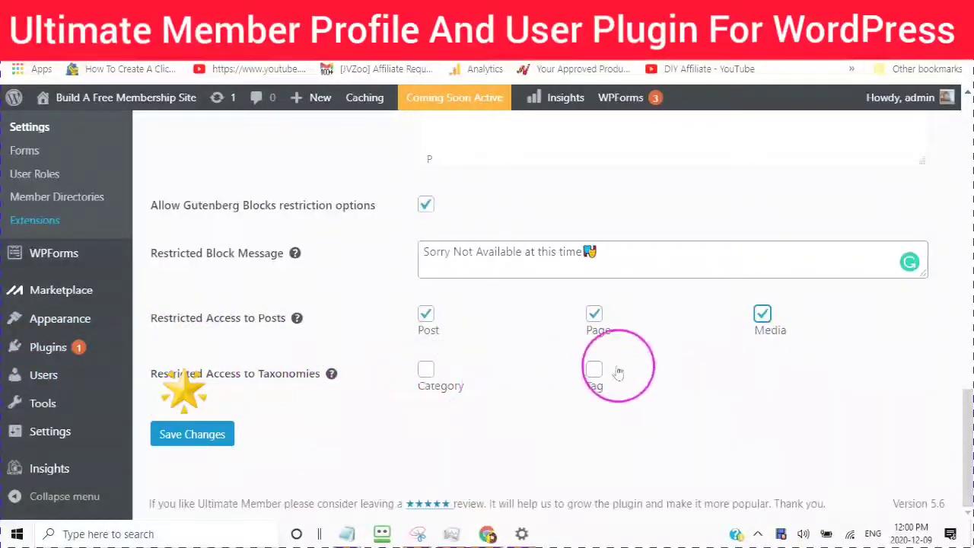
click(425, 370)
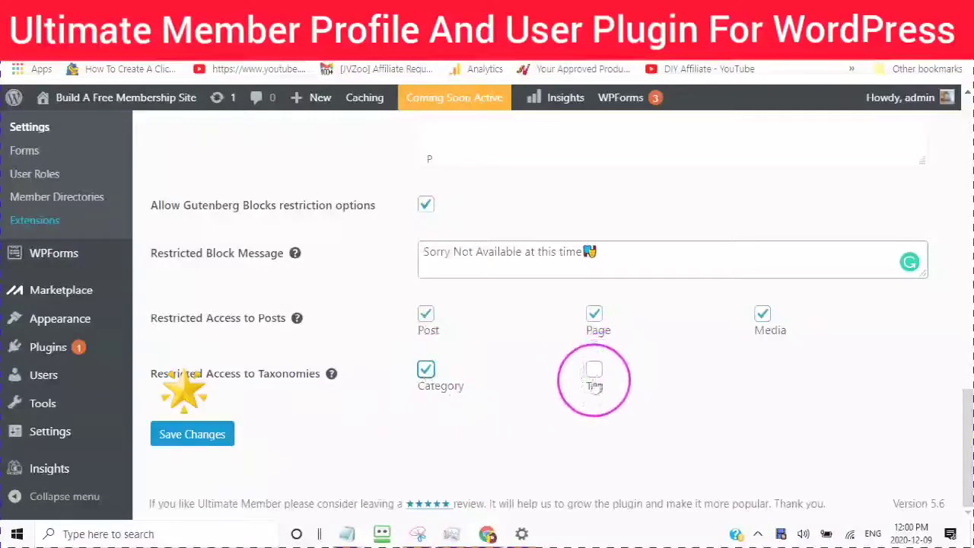
click(594, 373)
click(186, 446)
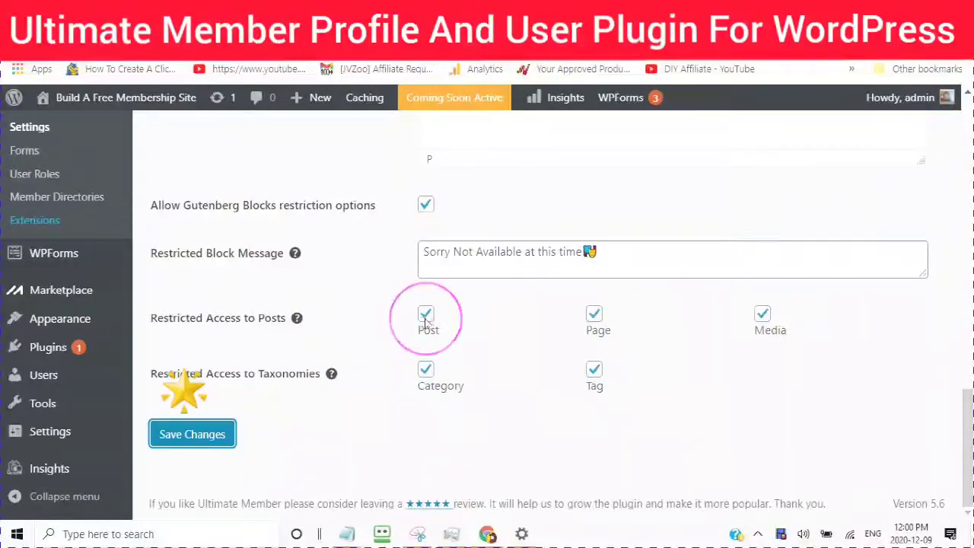
Step: Confirm Reset Password Limit is 3 and leave Blocked Email Addresses empty
scroll(426, 304, down, 2)
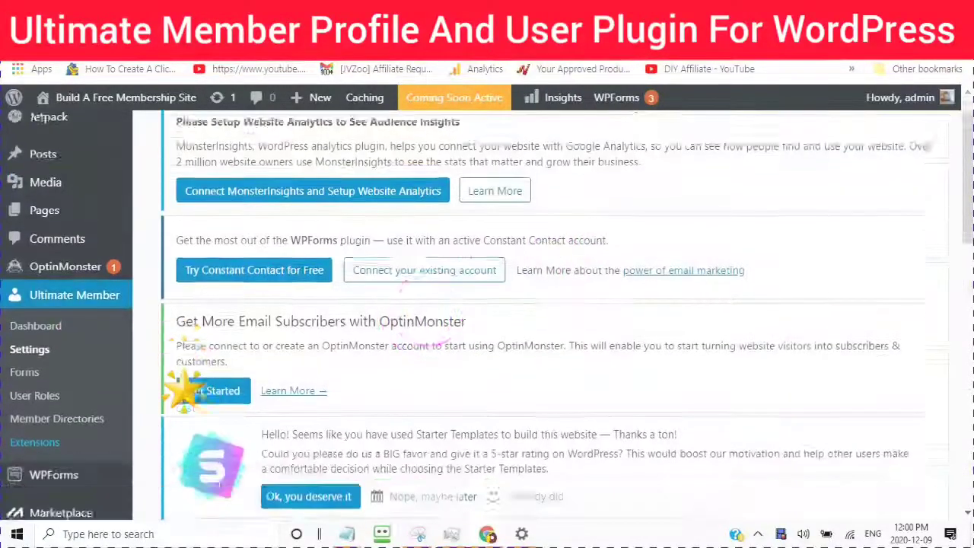
scroll(428, 362, down, 10)
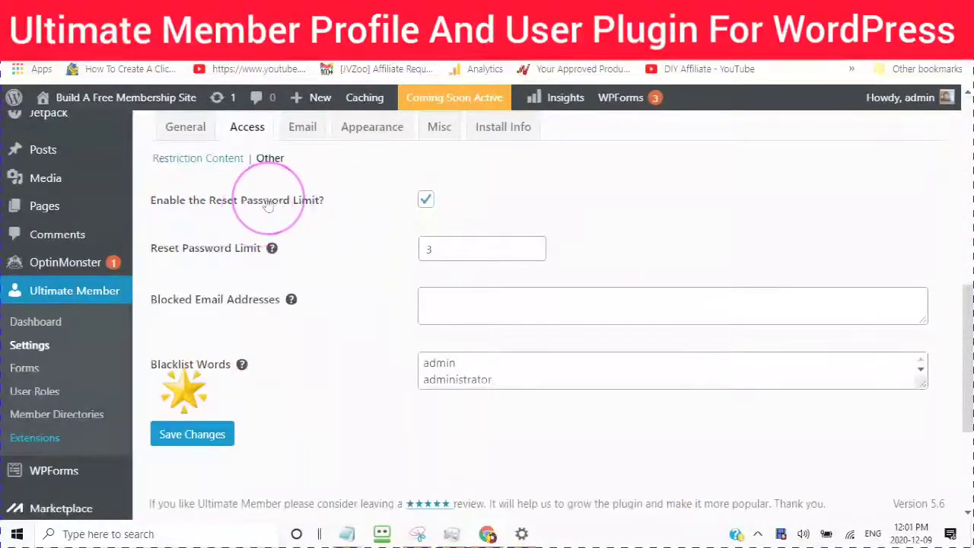
click(434, 250)
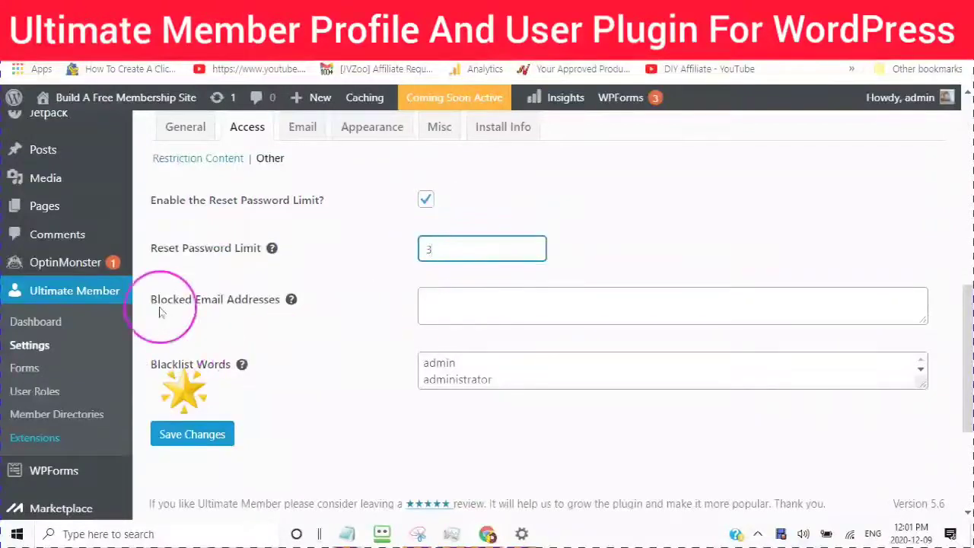
mouse_move(293, 303)
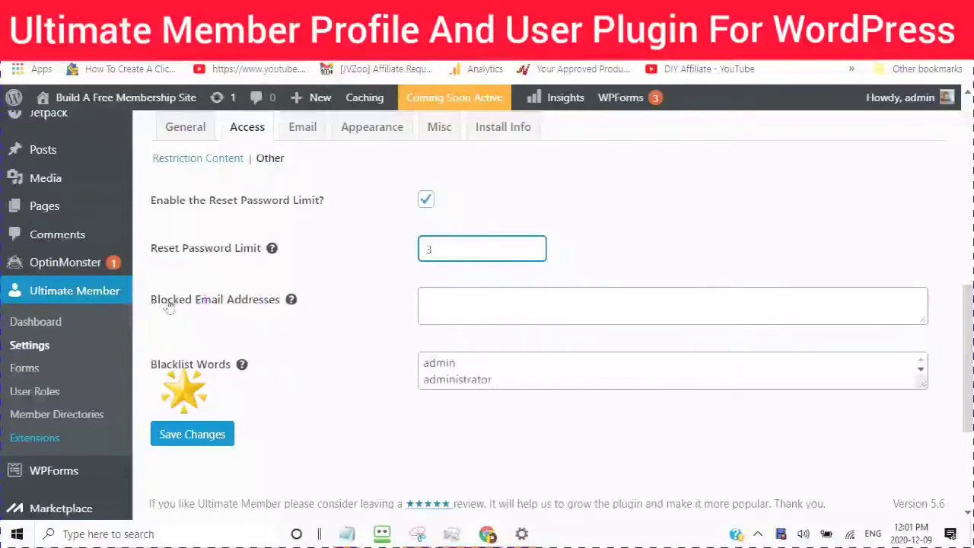
scroll(384, 298, down, 2)
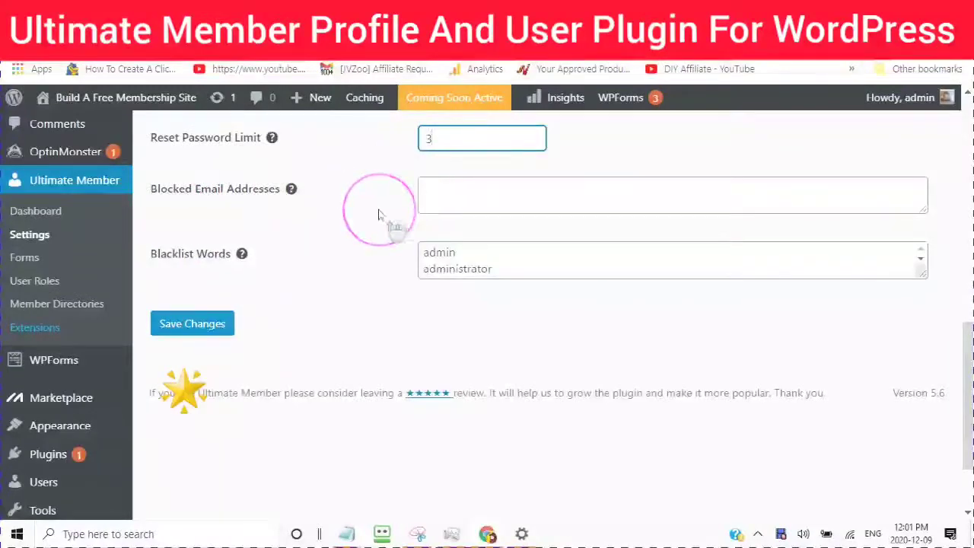
scroll(376, 216, up, 1)
scroll(373, 219, down, 1)
scroll(380, 223, up, 2)
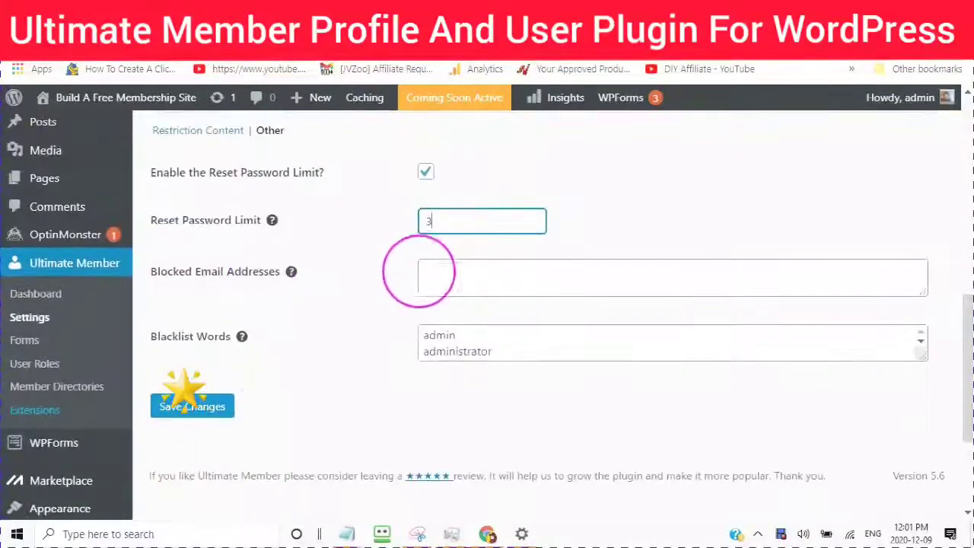
click(420, 274)
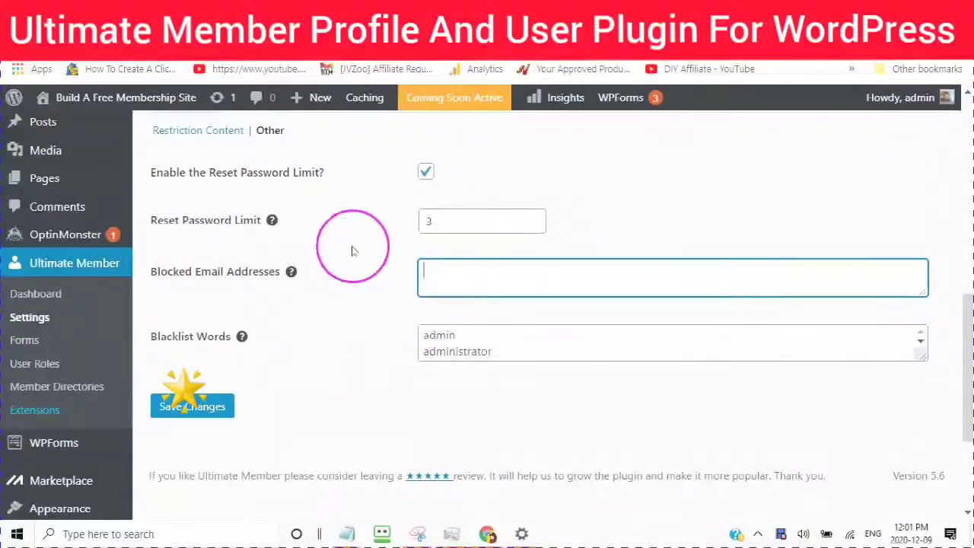
scroll(339, 289, down, 1)
scroll(213, 293, down, 1)
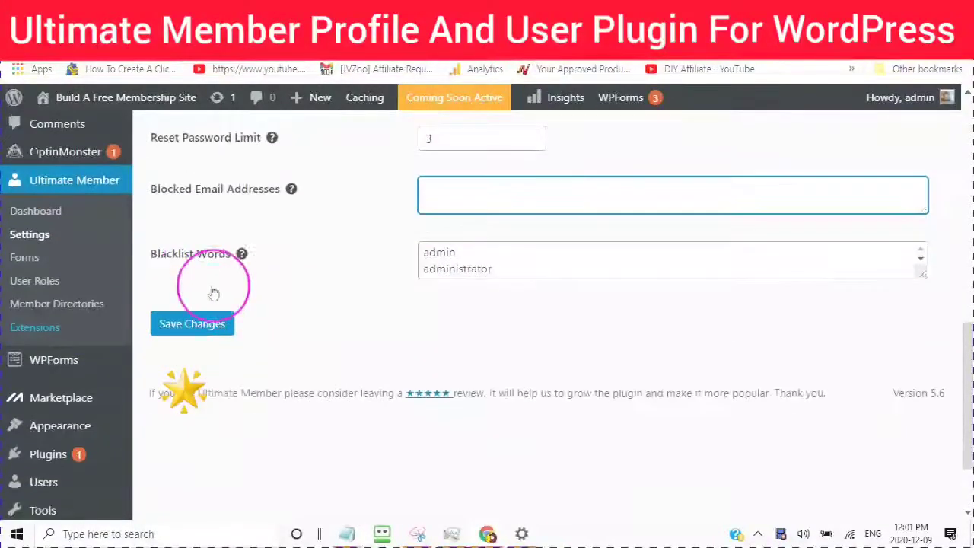
Step: Keep Blacklist Words as 'admin' and 'administrator' and save the Other access settings
mouse_move(243, 259)
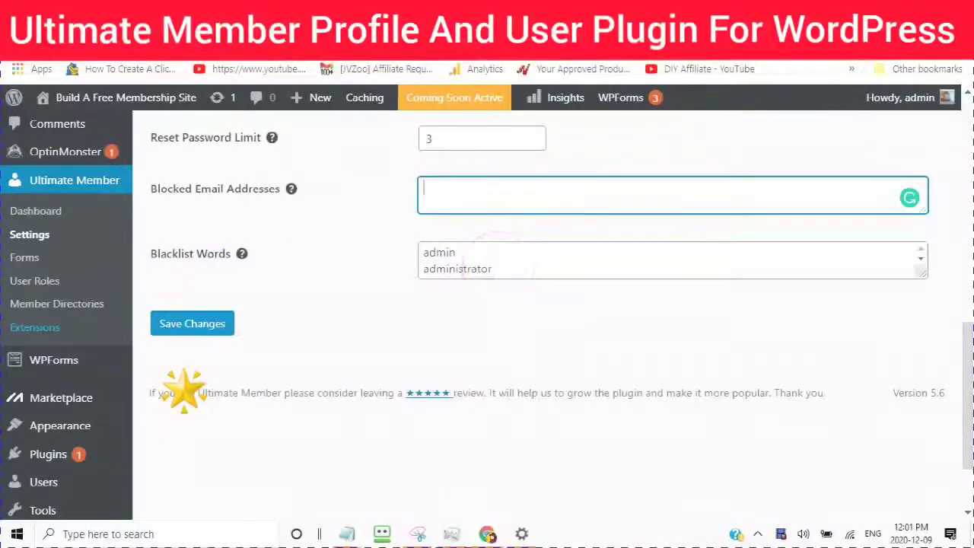
click(495, 268)
click(237, 255)
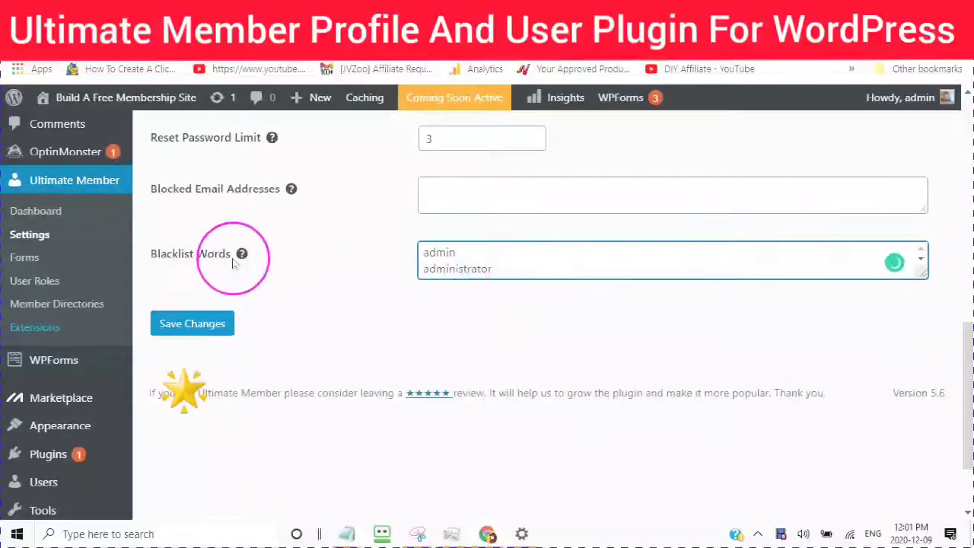
click(495, 254)
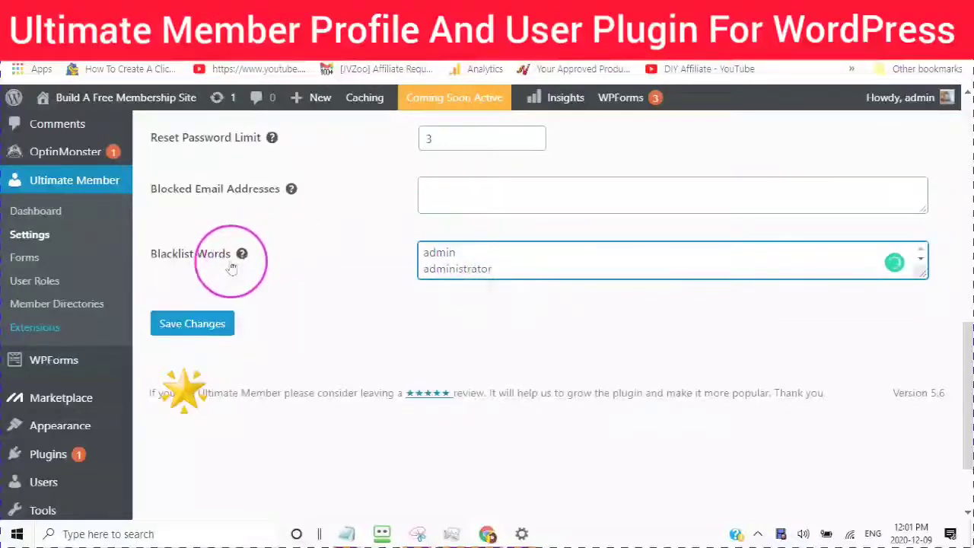
mouse_move(240, 255)
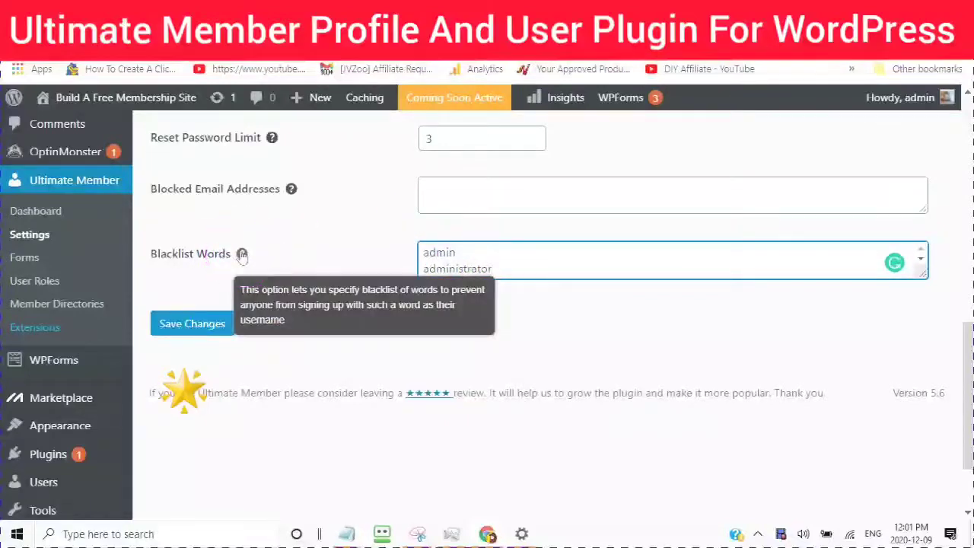
click(506, 263)
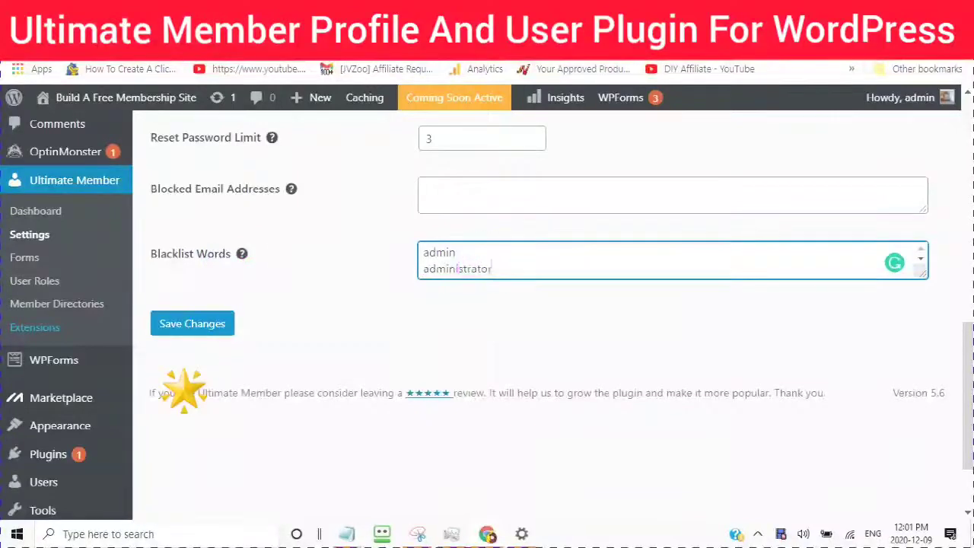
click(194, 313)
click(188, 328)
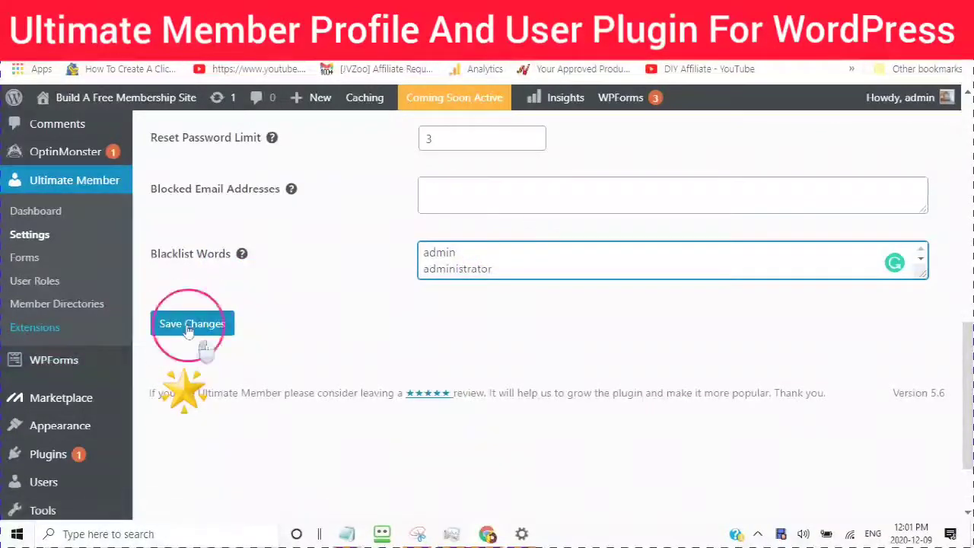
click(188, 329)
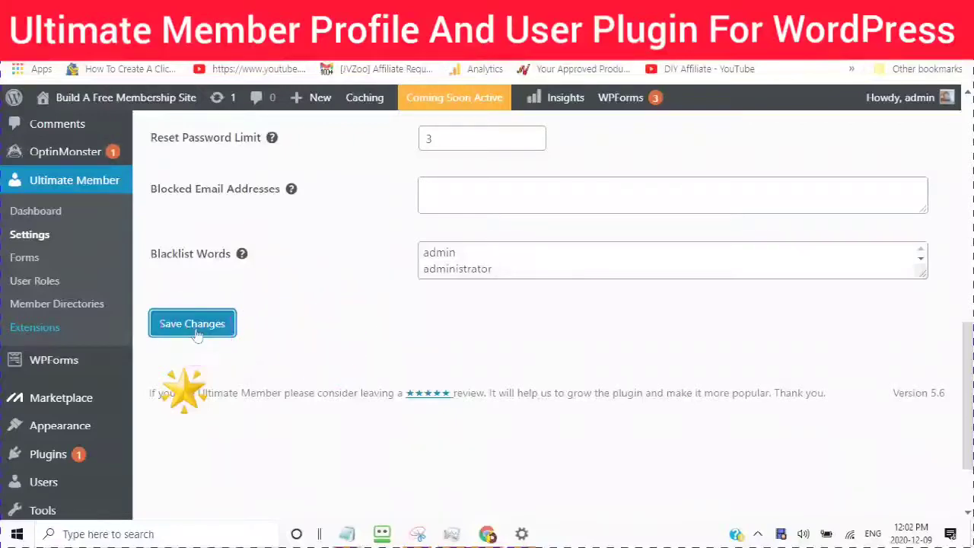
click(228, 314)
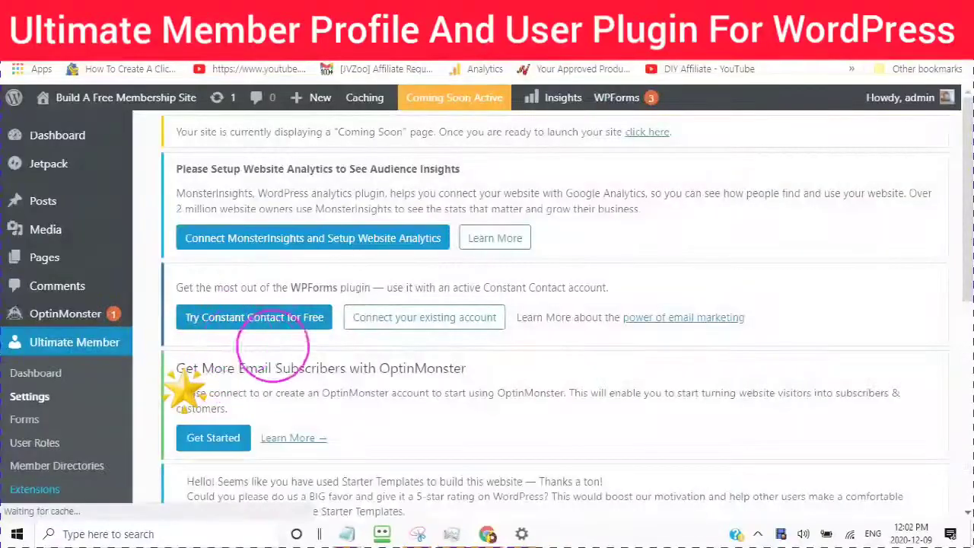
scroll(186, 392, down, 1)
scroll(289, 370, down, 5)
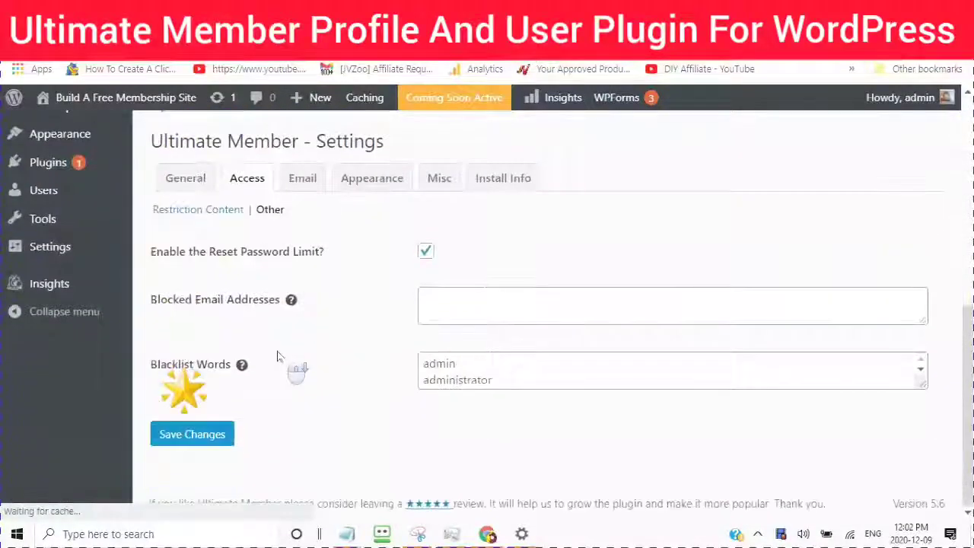
scroll(272, 358, up, 1)
scroll(228, 347, down, 2)
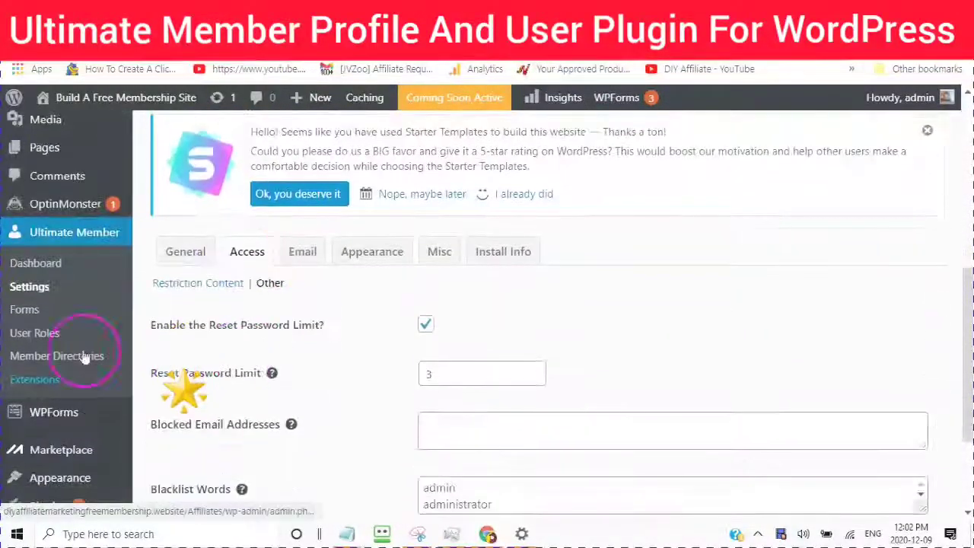
click(302, 257)
click(302, 258)
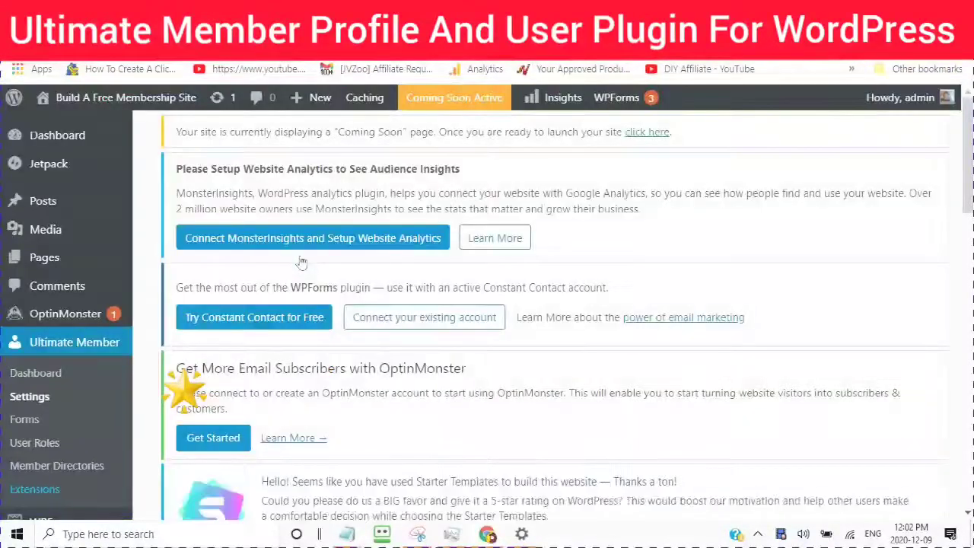
scroll(302, 262, down, 5)
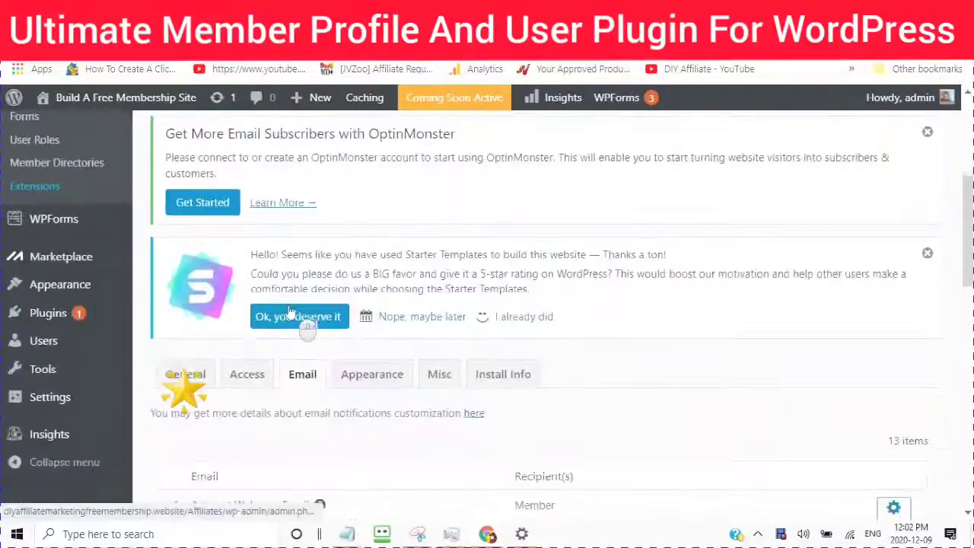
scroll(289, 312, down, 3)
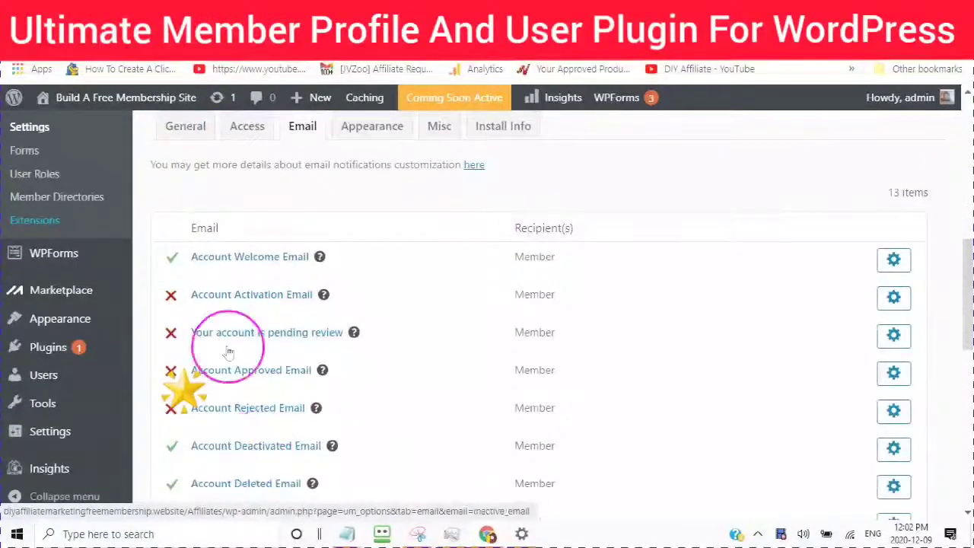
scroll(221, 352, down, 4)
scroll(197, 358, up, 4)
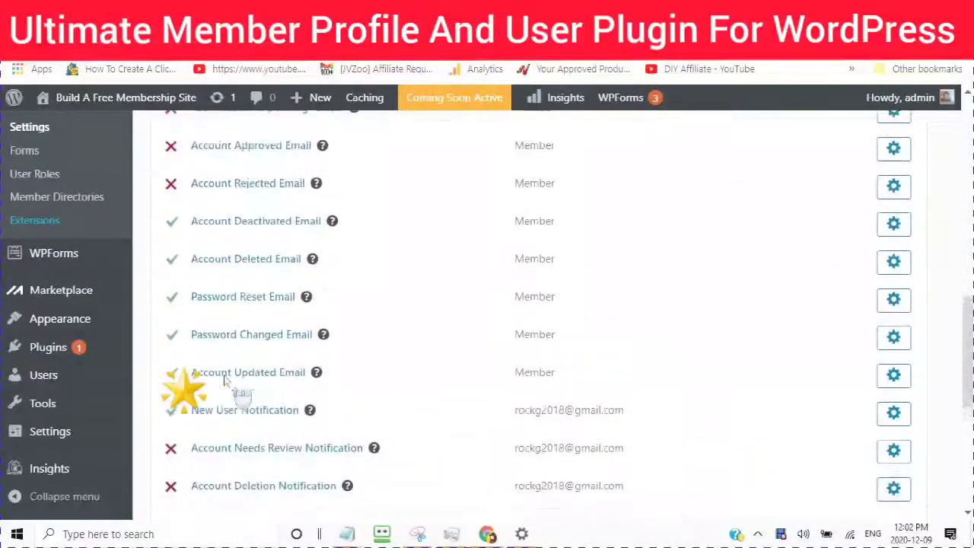
Step: Open the Account Welcome Email settings and find its Message Body editor
click(799, 257)
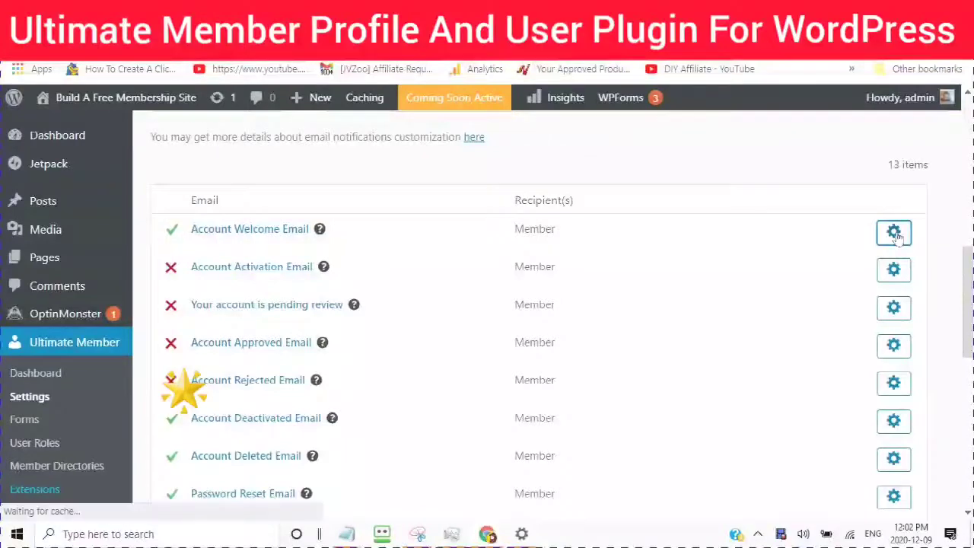
scroll(402, 335, down, 3)
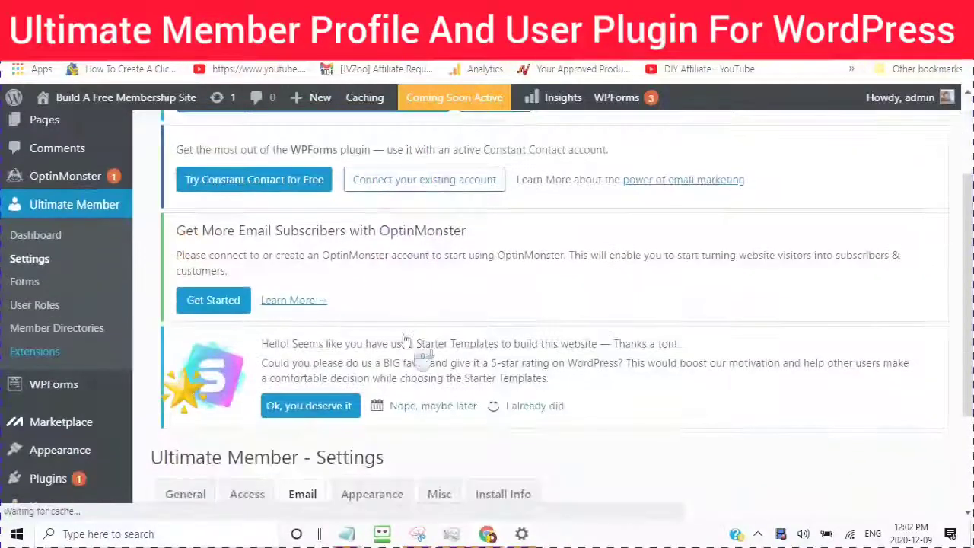
scroll(406, 340, down, 3)
scroll(426, 411, up, 1)
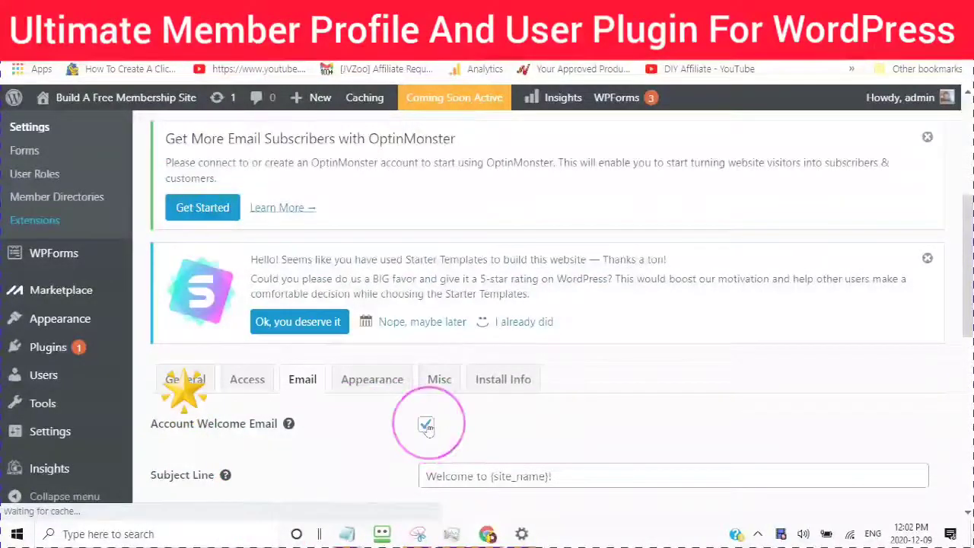
scroll(427, 427, down, 2)
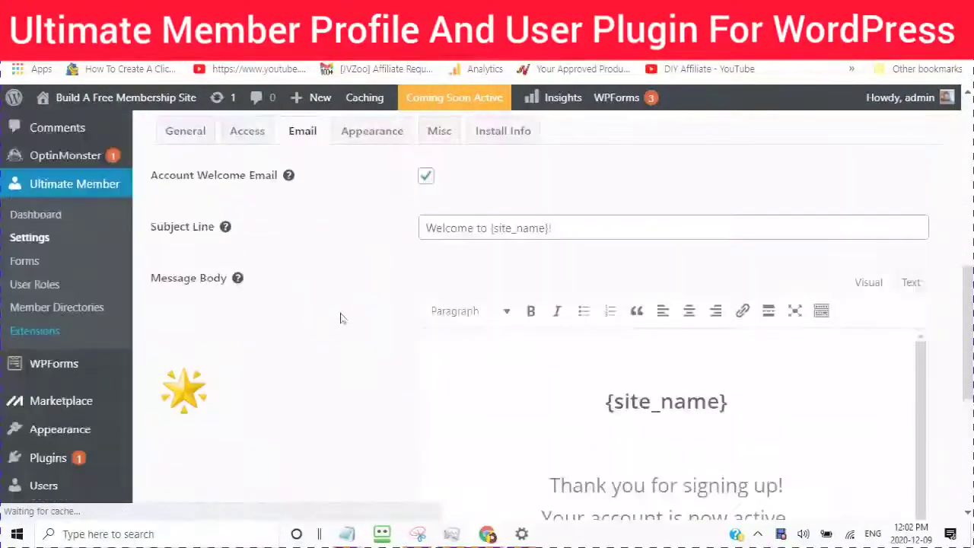
scroll(487, 382, down, 3)
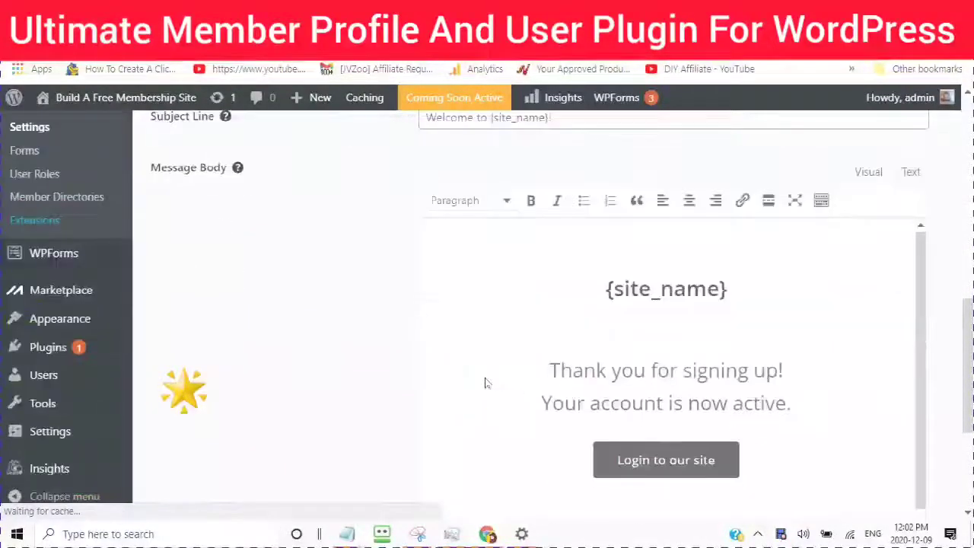
scroll(466, 342, up, 2)
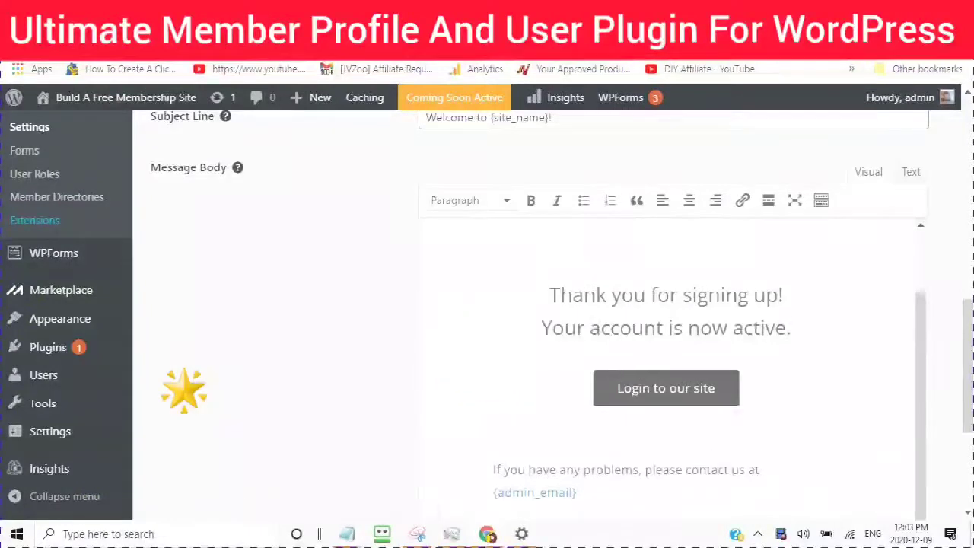
scroll(666, 365, down, 1)
scroll(666, 365, up, 1)
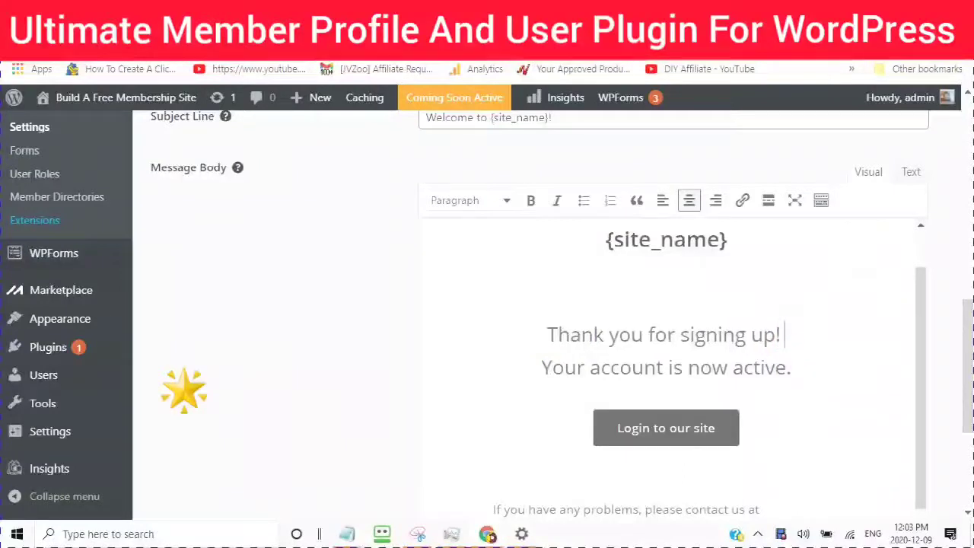
Step: Add 'and are now Part of A Community of Like-Minded People Growing Online', accepting the hyphen fix
text(an)
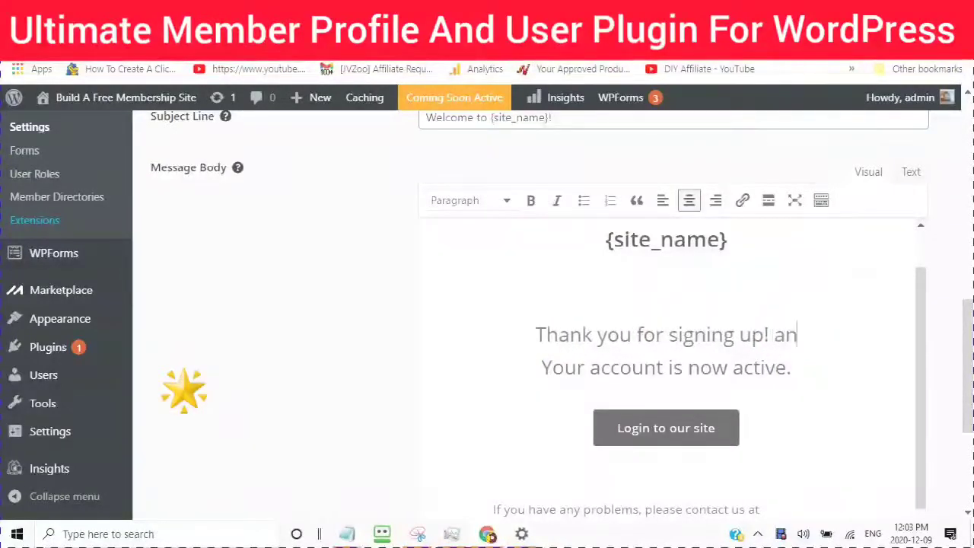
text(d are now)
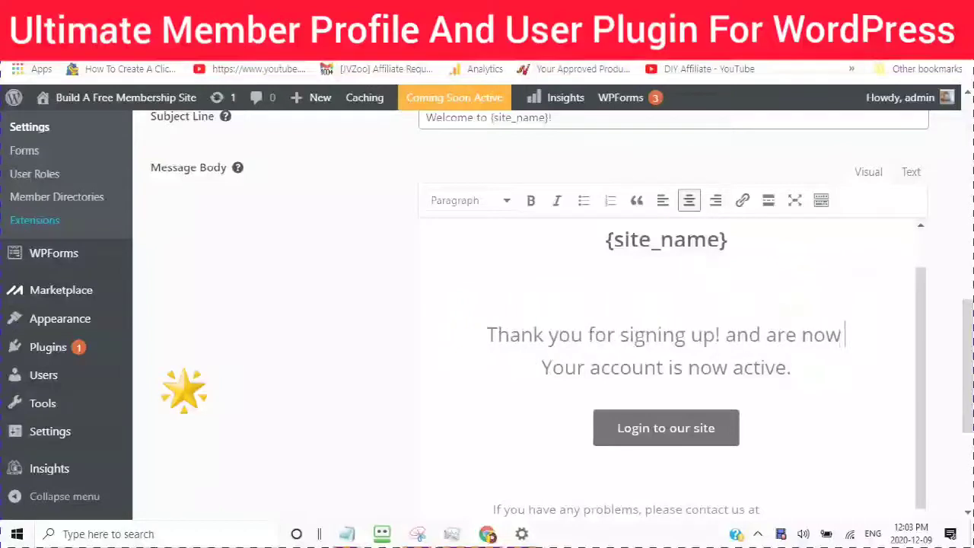
key(Return)
text(Part of A Community o)
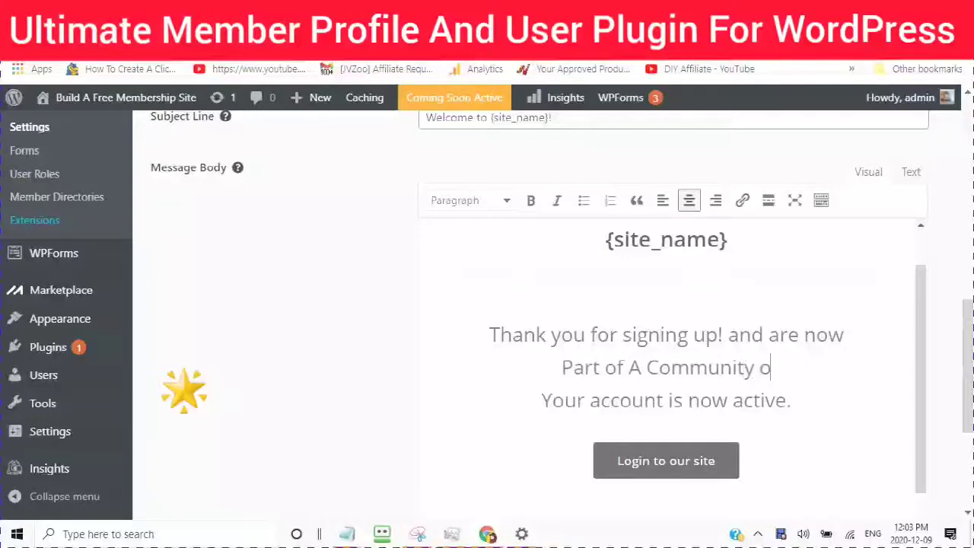
text(f Like Mind)
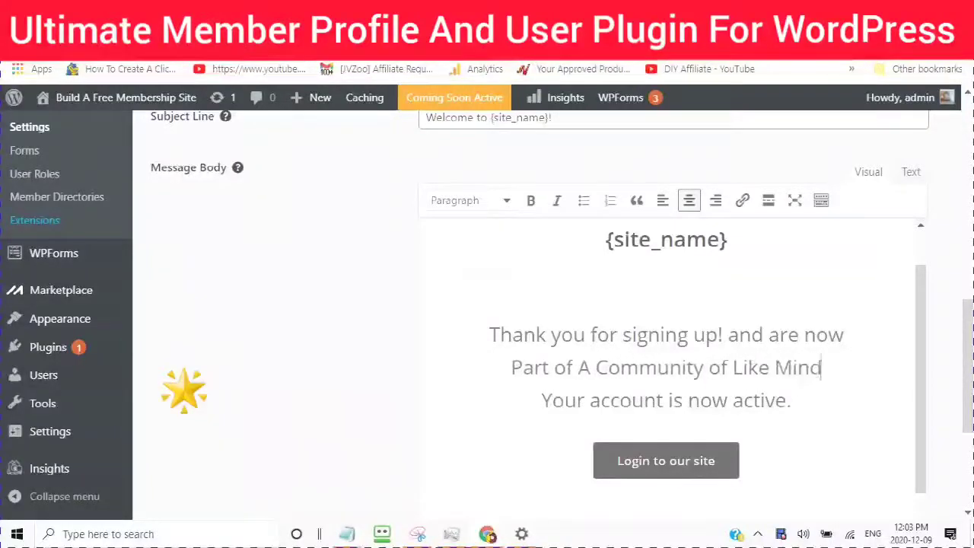
text(ed People)
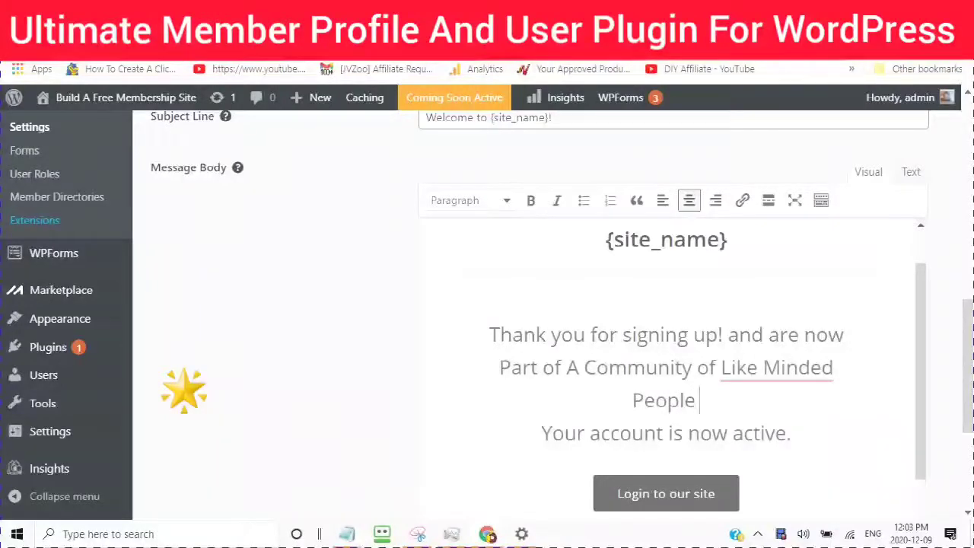
text( Growing Online)
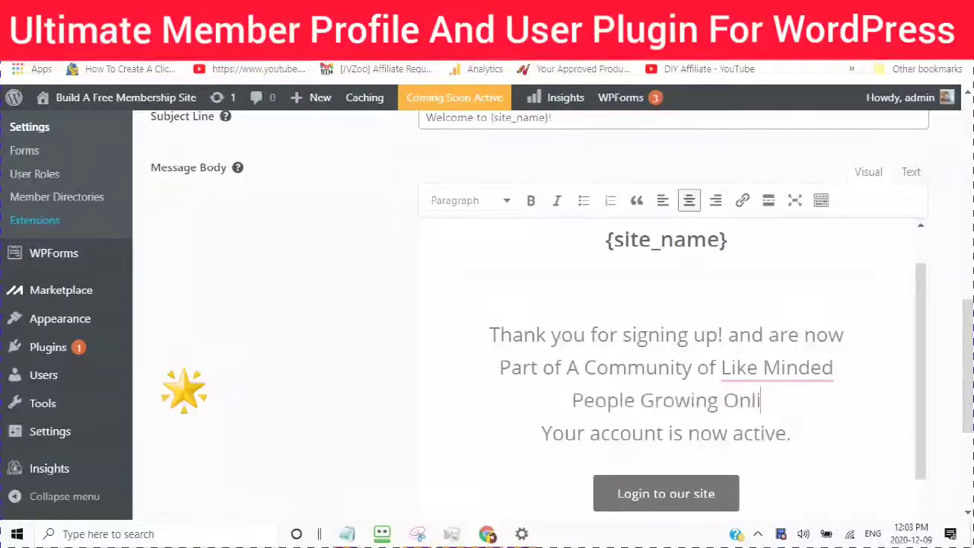
mouse_move(739, 365)
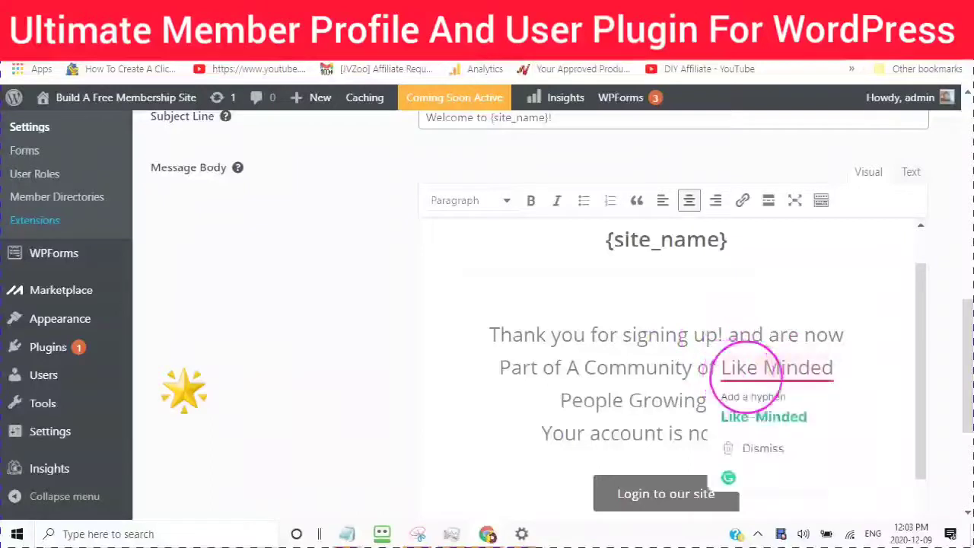
click(745, 266)
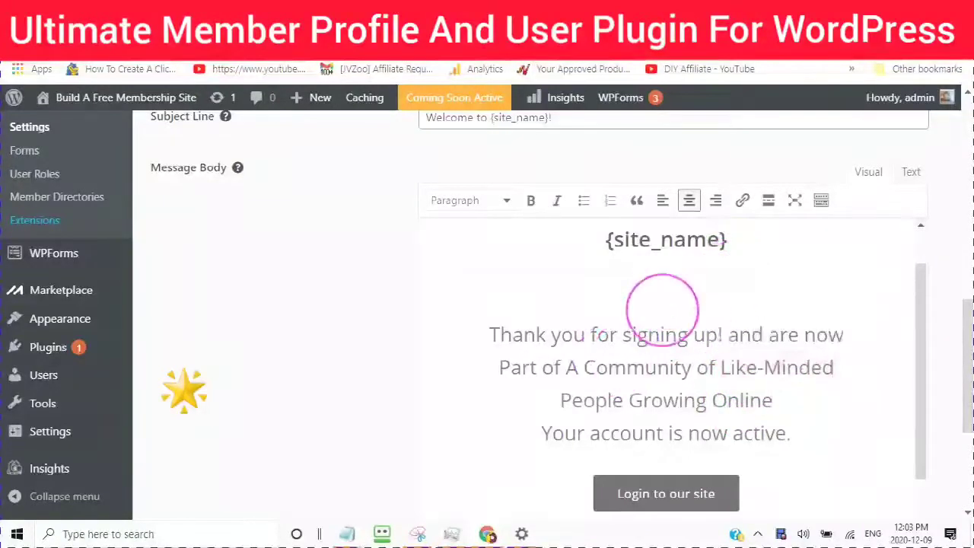
scroll(674, 320, down, 1)
scroll(563, 372, down, 1)
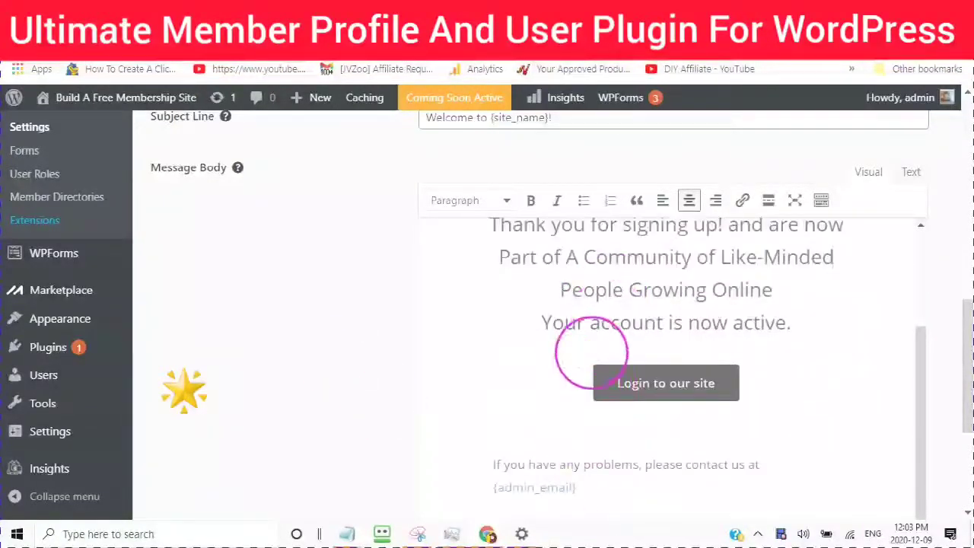
scroll(578, 334, up, 1)
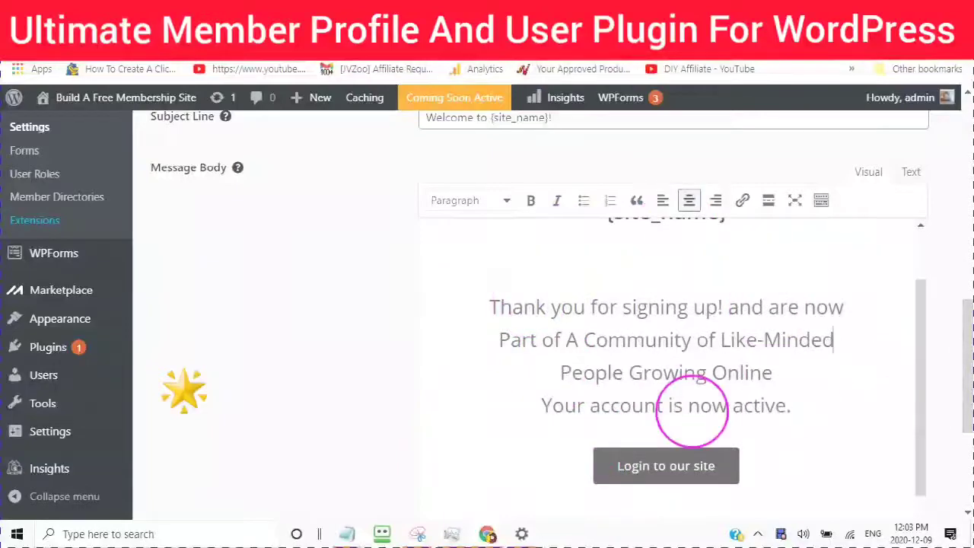
Step: Insert two running-person emojis from the People category after 'People Growing Online'
right_click(780, 375)
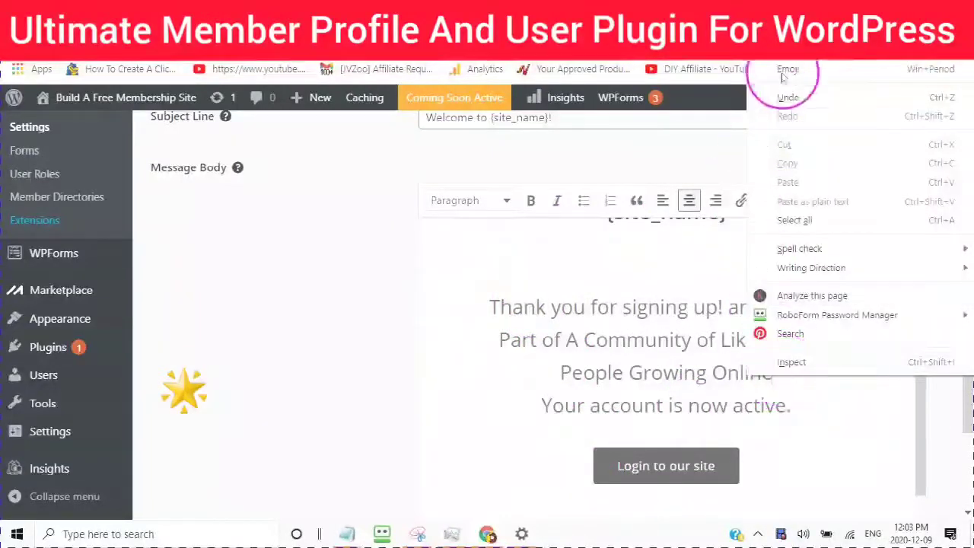
click(788, 19)
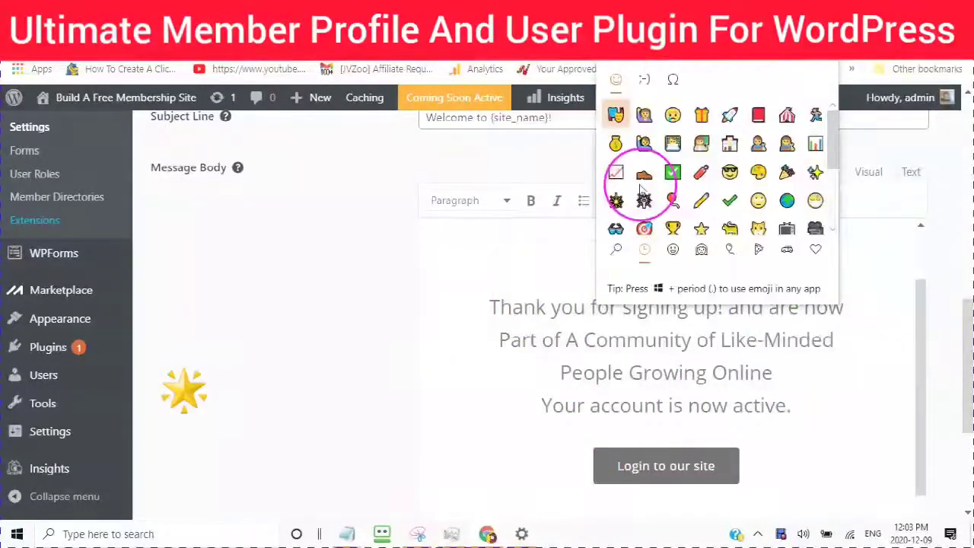
click(701, 252)
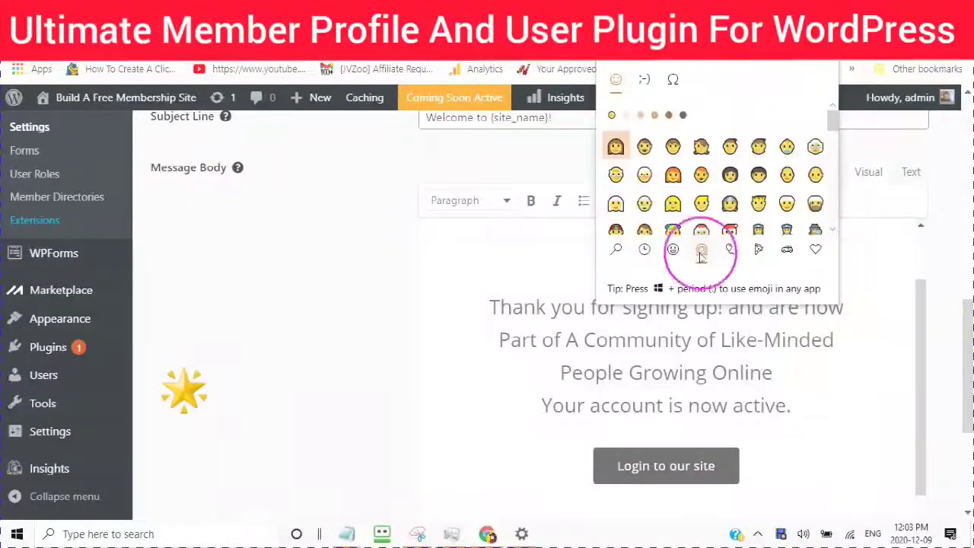
scroll(712, 201, down, 3)
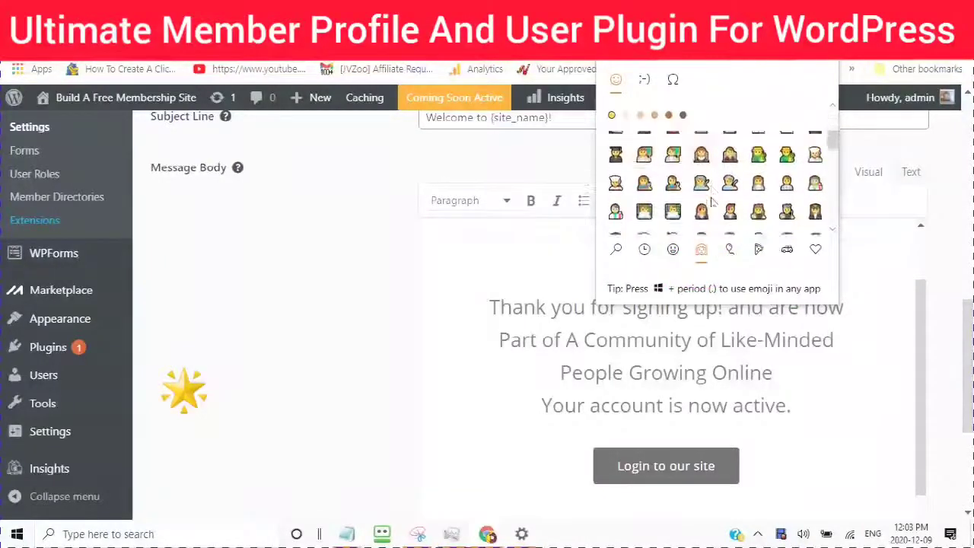
scroll(711, 202, down, 6)
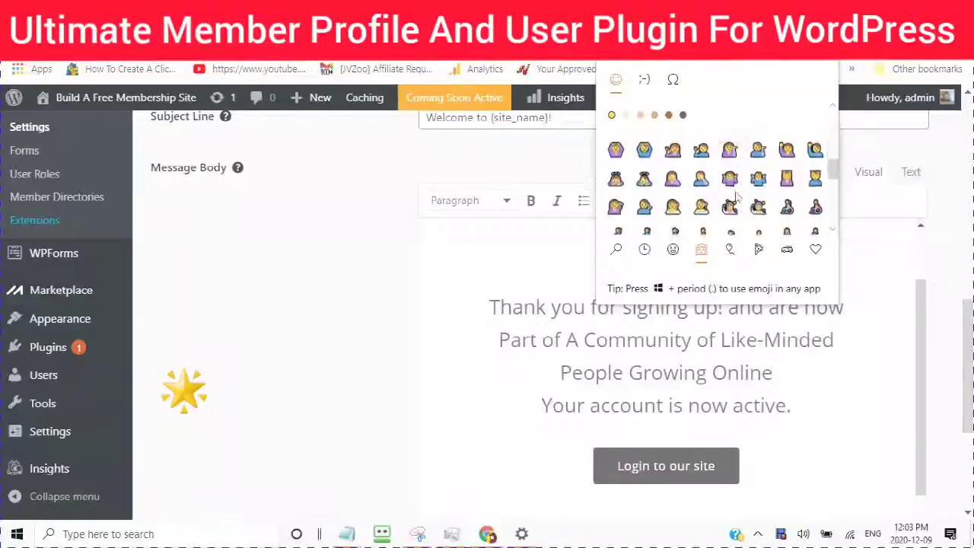
scroll(737, 196, down, 6)
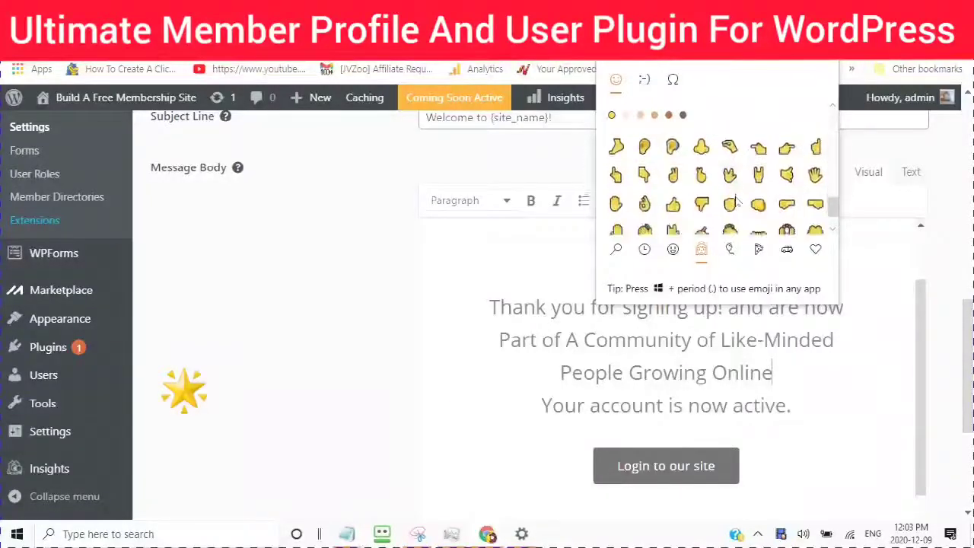
scroll(737, 200, up, 5)
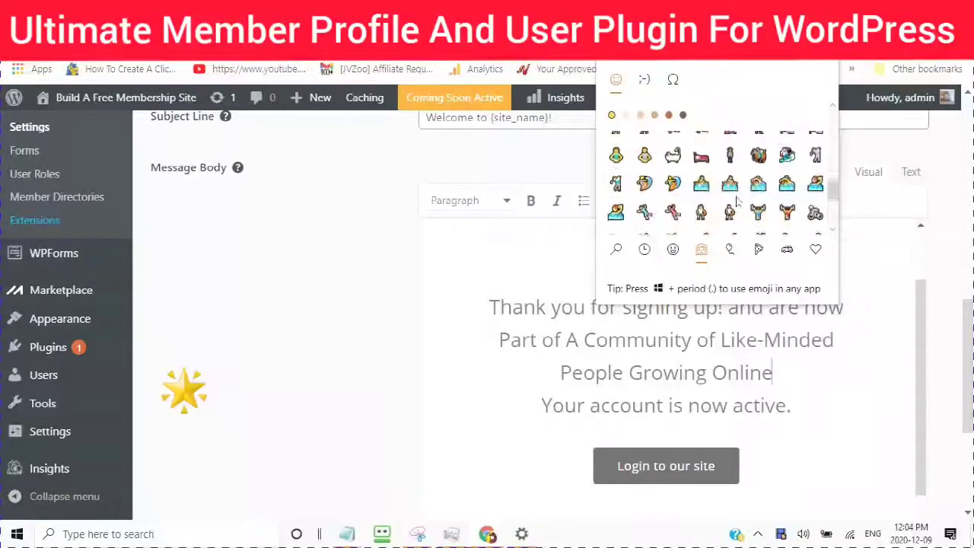
double_click(702, 161)
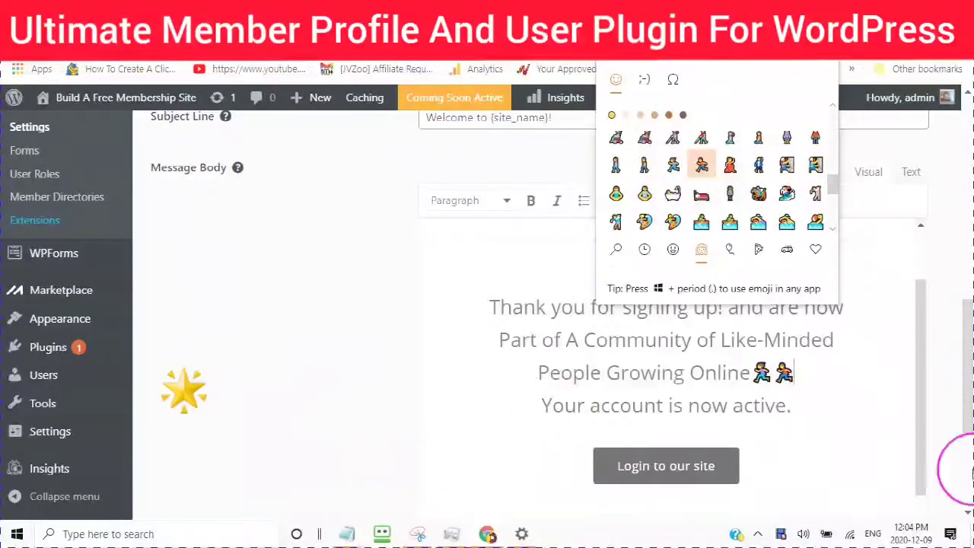
click(968, 514)
scroll(967, 515, down, 5)
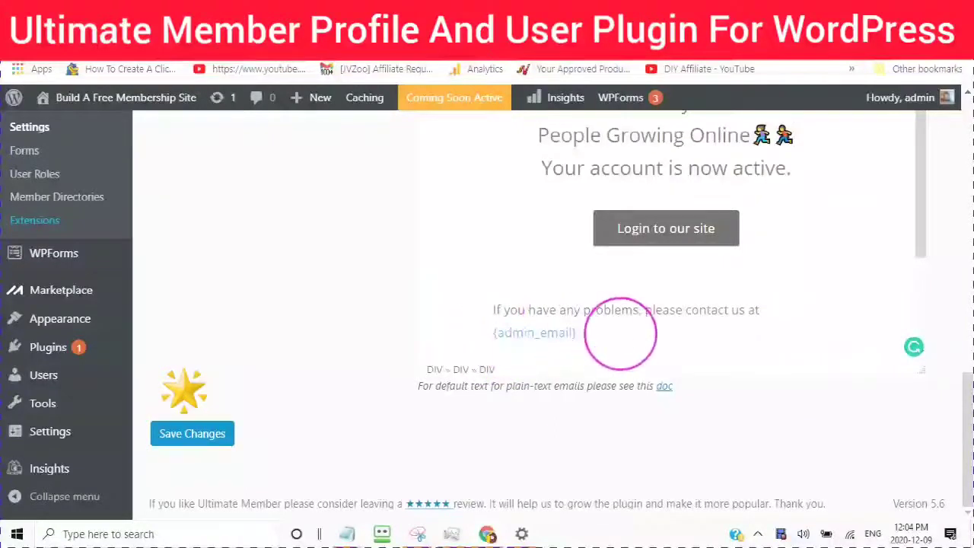
Step: Save the edited Account Welcome Email template with its emoji-enhanced welcome text
scroll(443, 262, up, 2)
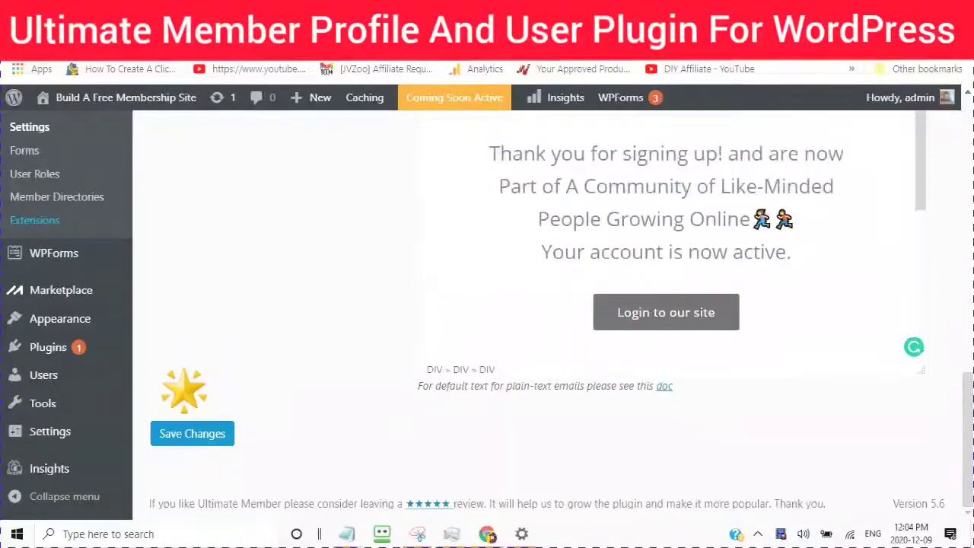
scroll(474, 218, up, 4)
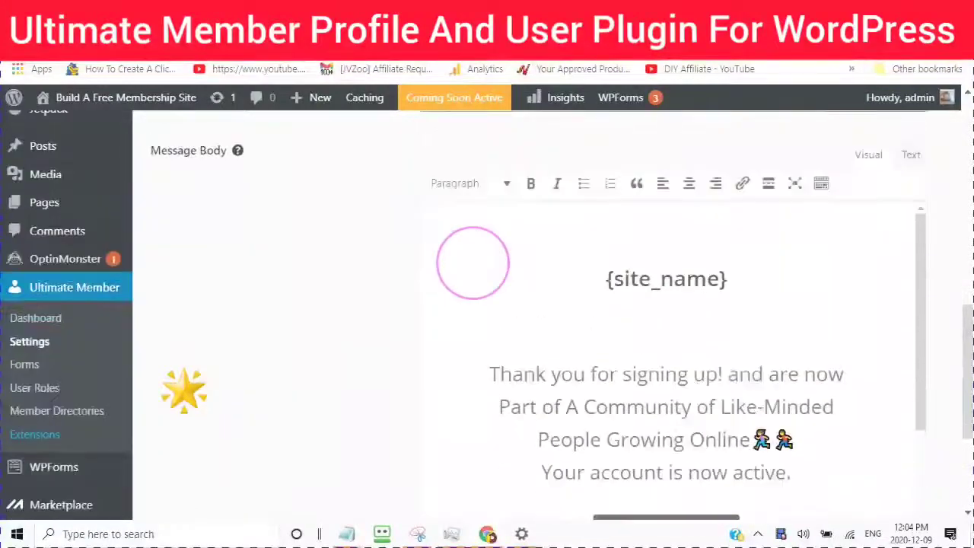
scroll(465, 269, down, 6)
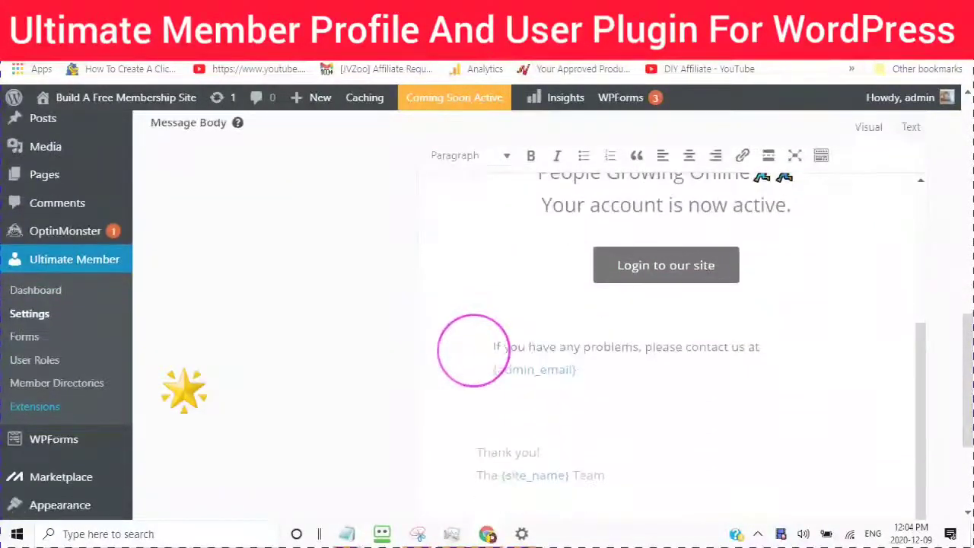
scroll(468, 372, down, 3)
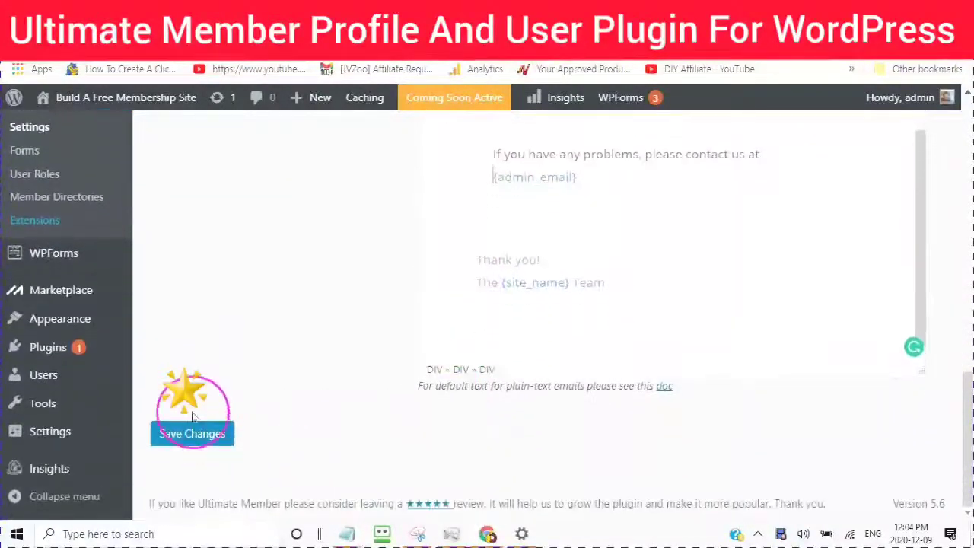
click(189, 444)
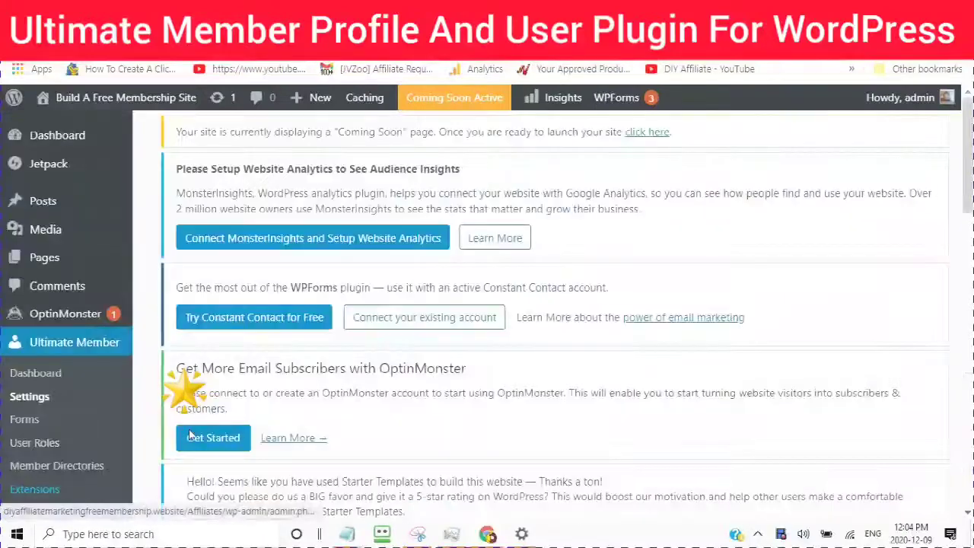
Step: Open the Account Activation Email's settings from the Email settings list
scroll(337, 350, down, 4)
scroll(494, 332, down, 5)
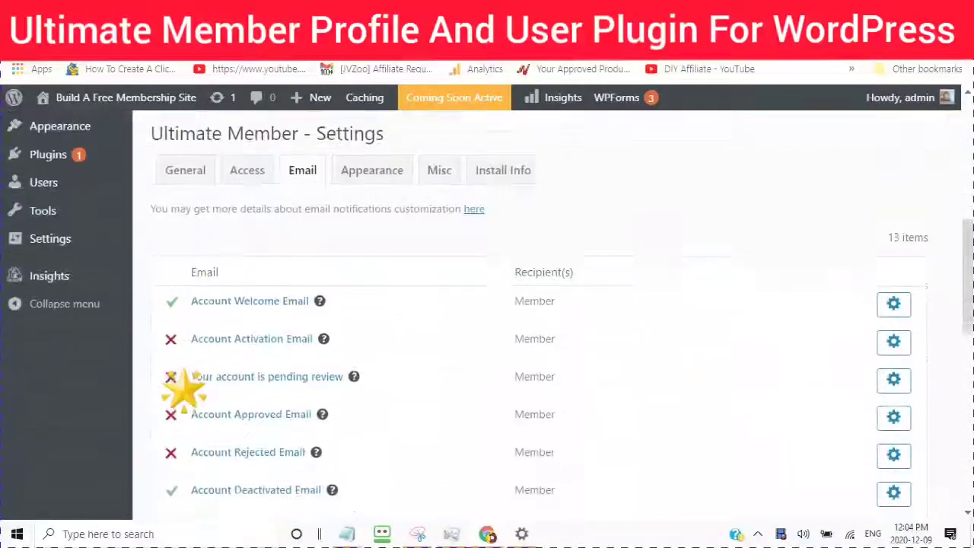
scroll(495, 332, down, 2)
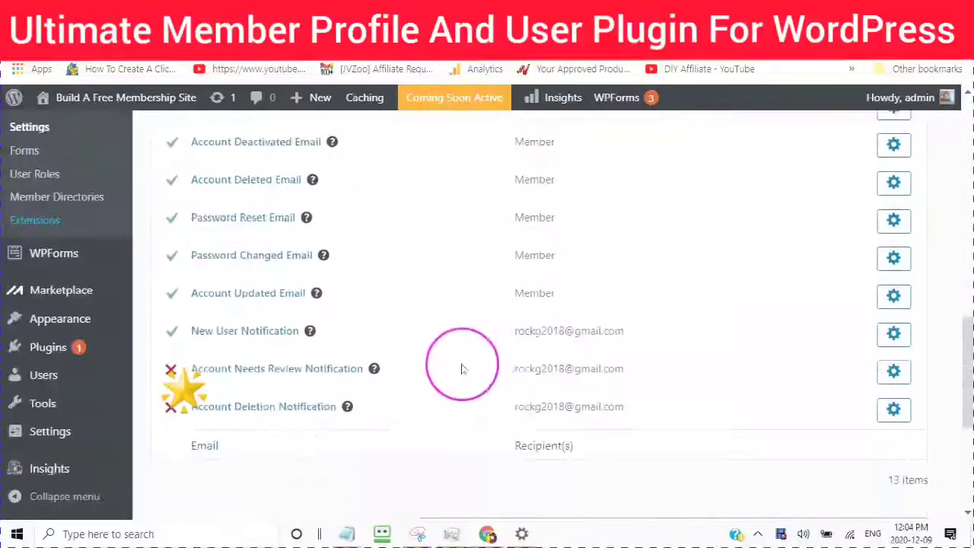
scroll(463, 369, up, 4)
scroll(457, 381, up, 1)
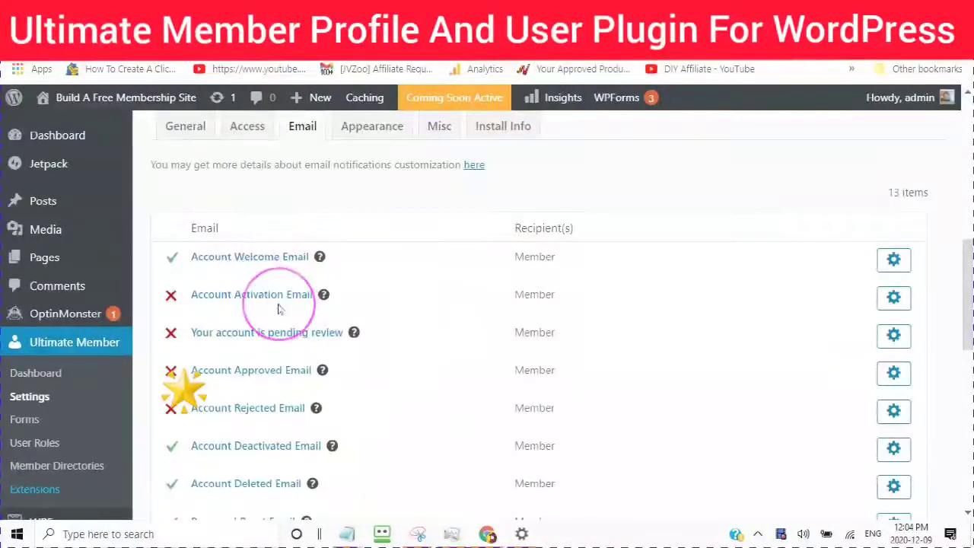
click(894, 299)
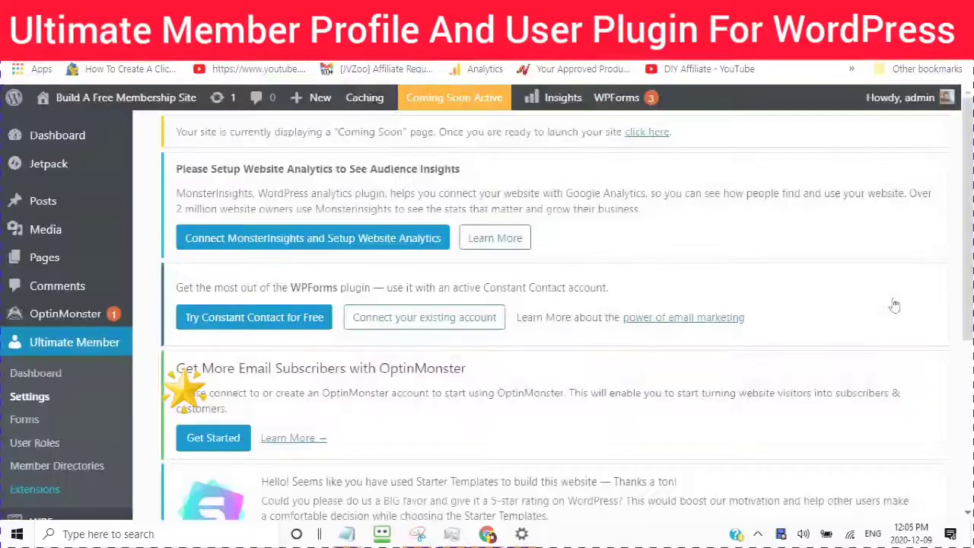
scroll(586, 350, down, 4)
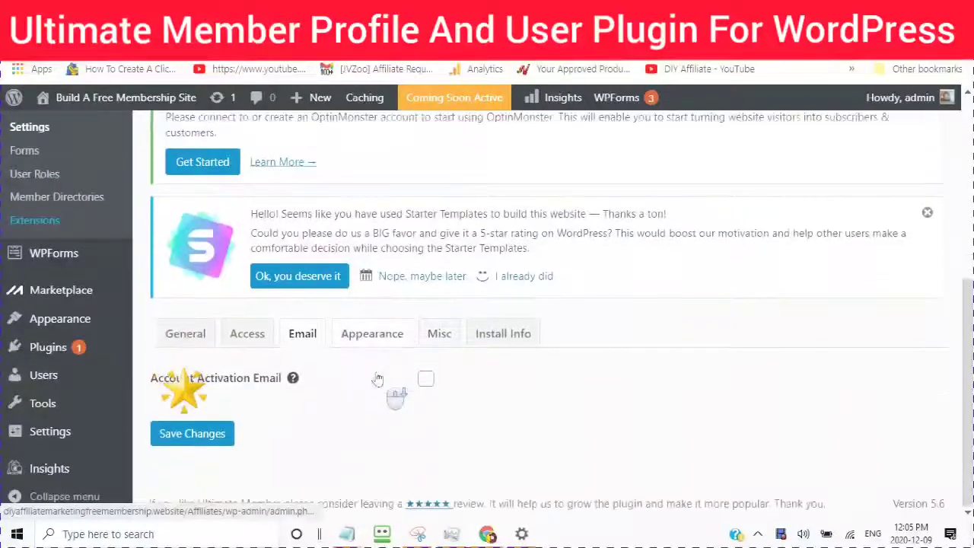
Step: Enable the Account Activation Email, keep subject 'Please activate your account', and save
click(426, 380)
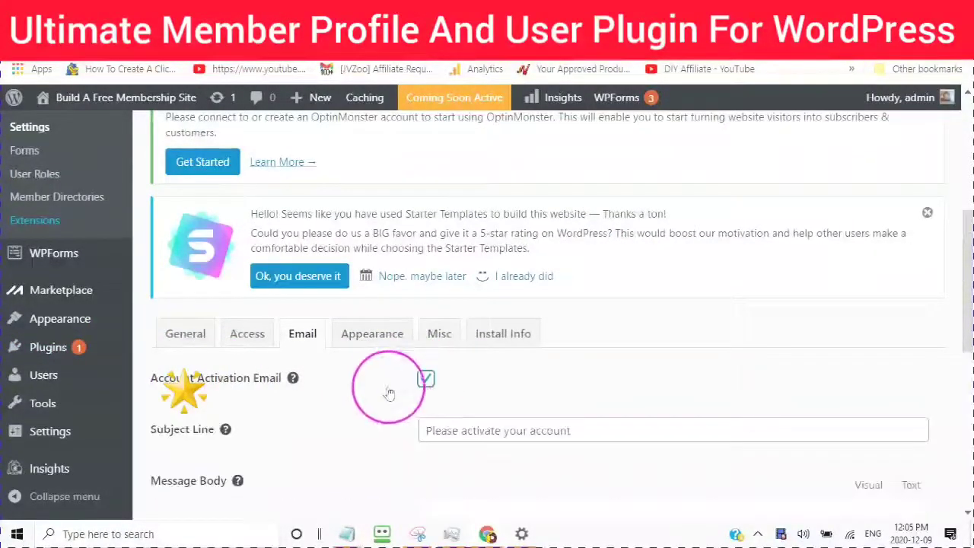
scroll(332, 370, down, 3)
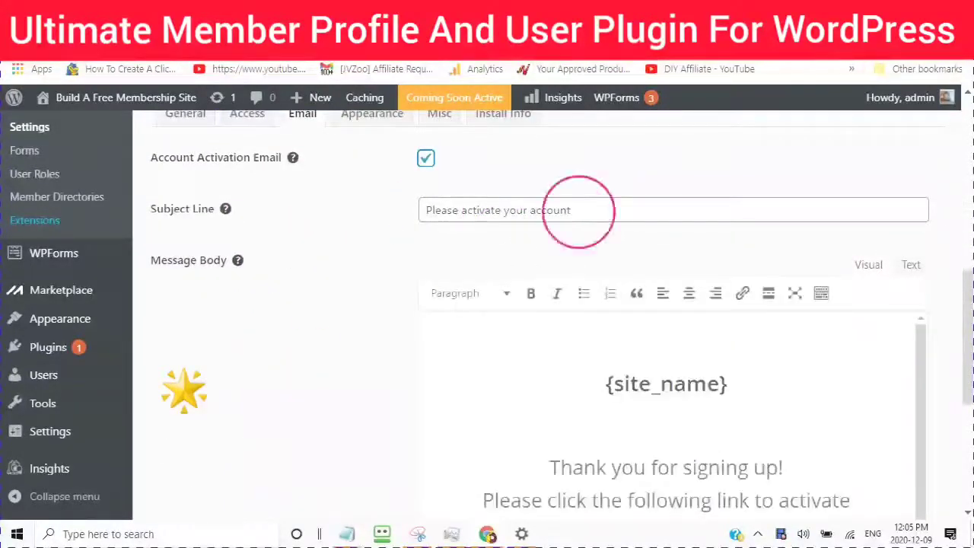
click(423, 210)
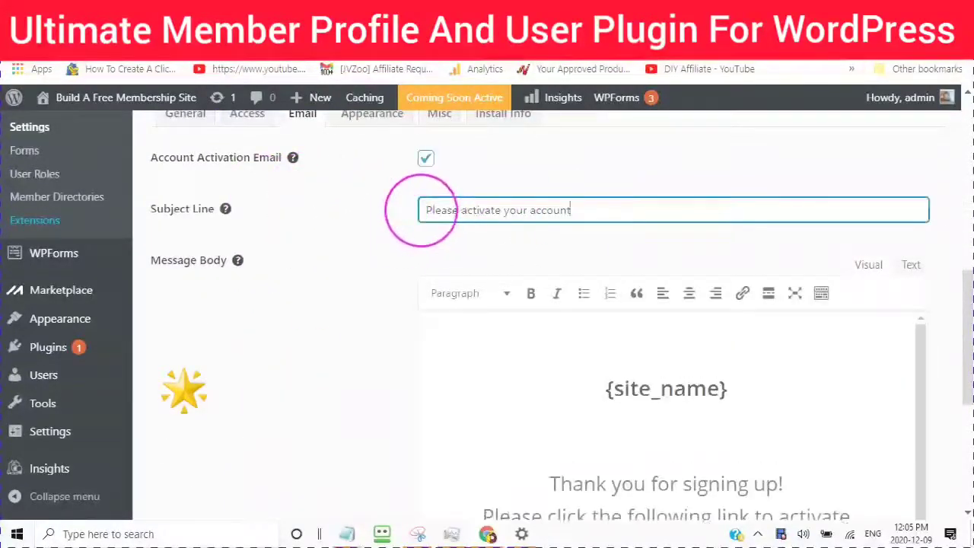
scroll(413, 235, down, 3)
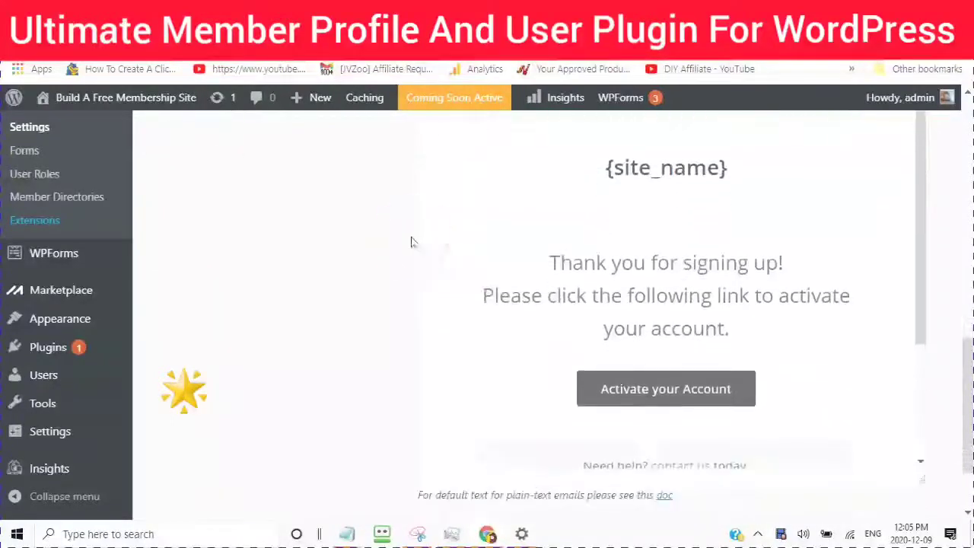
scroll(411, 242, down, 1)
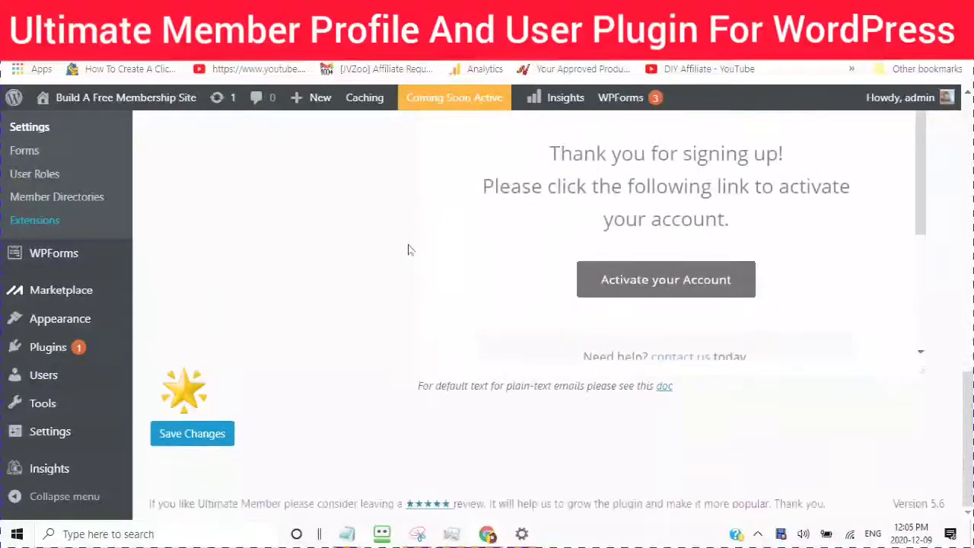
scroll(408, 250, up, 4)
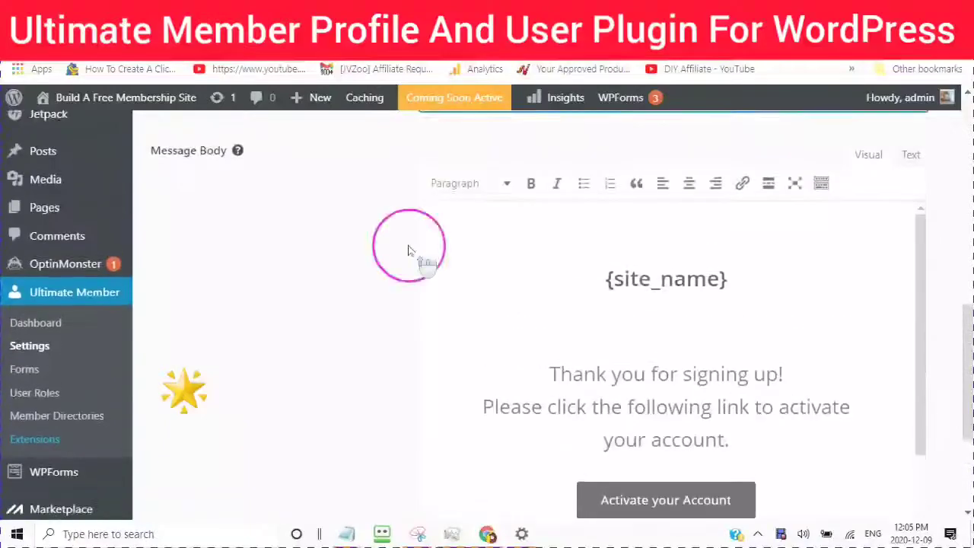
scroll(408, 251, down, 5)
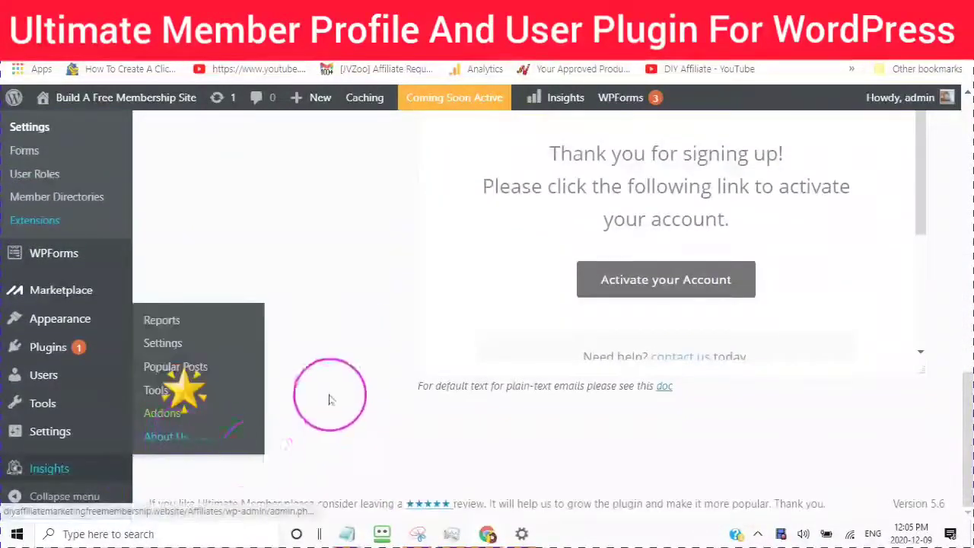
click(203, 433)
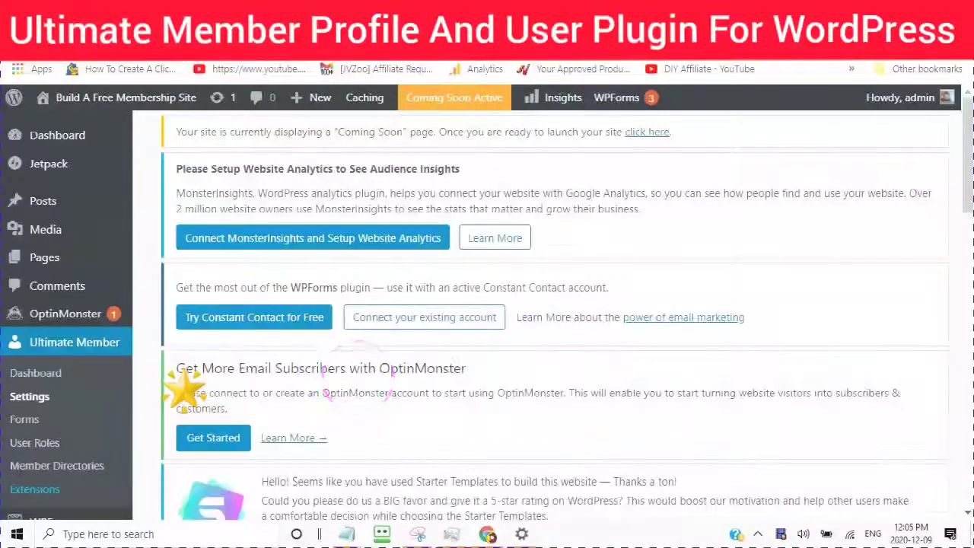
scroll(342, 381, down, 6)
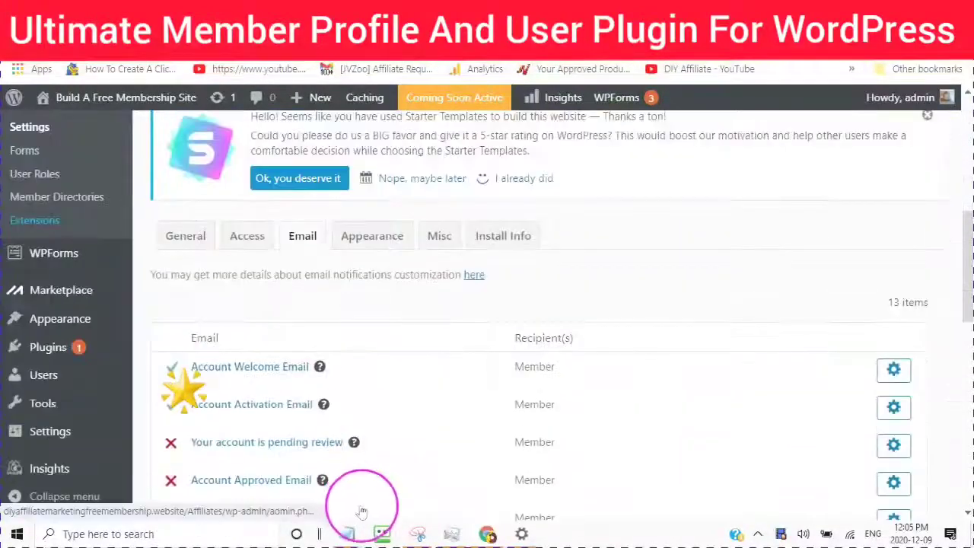
scroll(391, 373, down, 2)
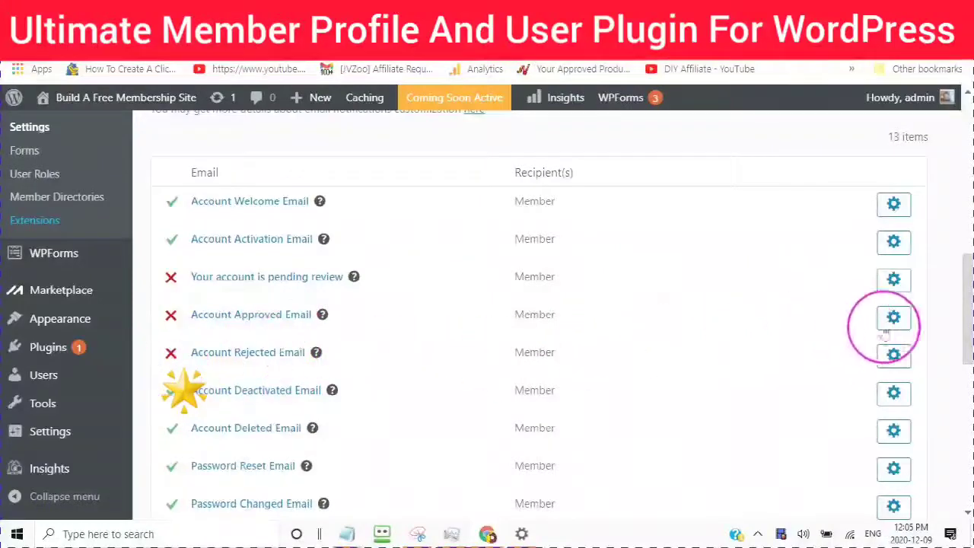
scroll(385, 392, down, 2)
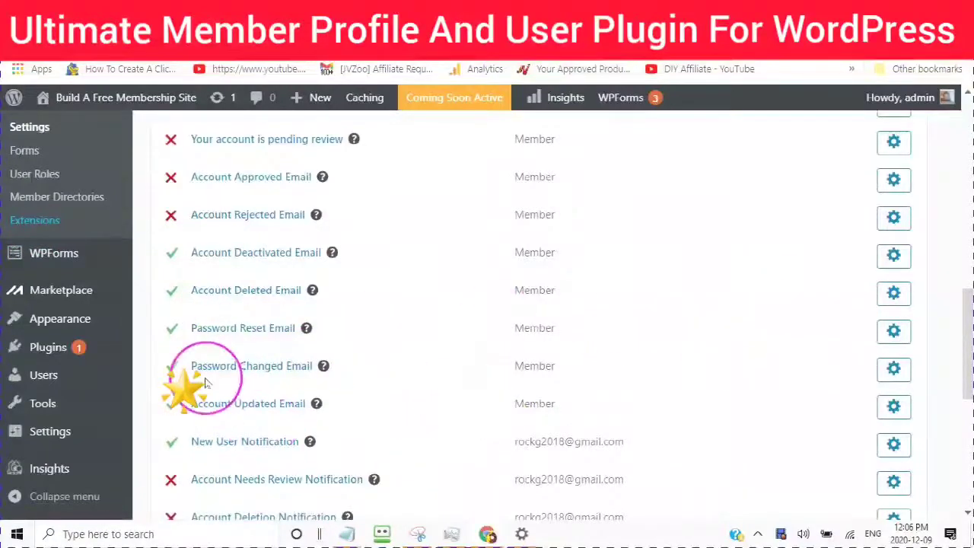
scroll(392, 369, down, 1)
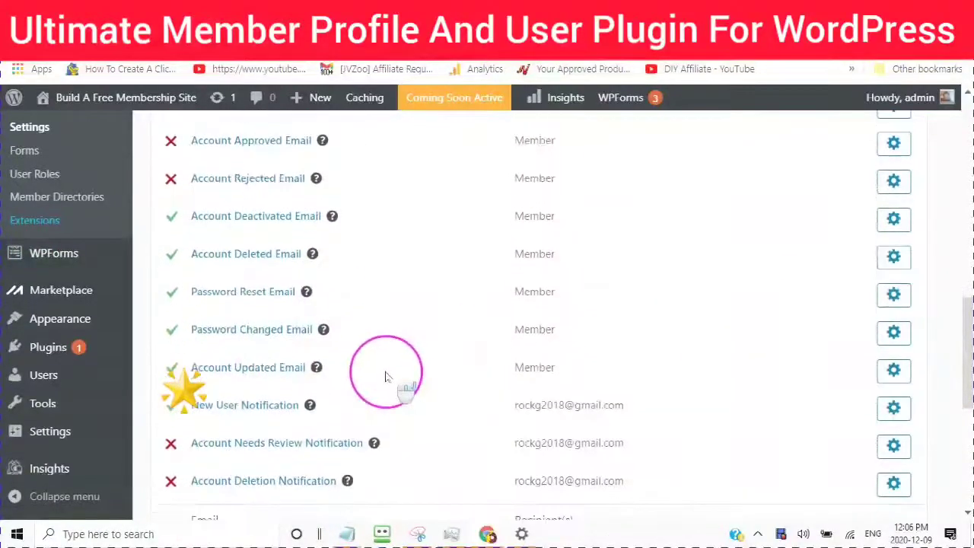
scroll(386, 376, down, 3)
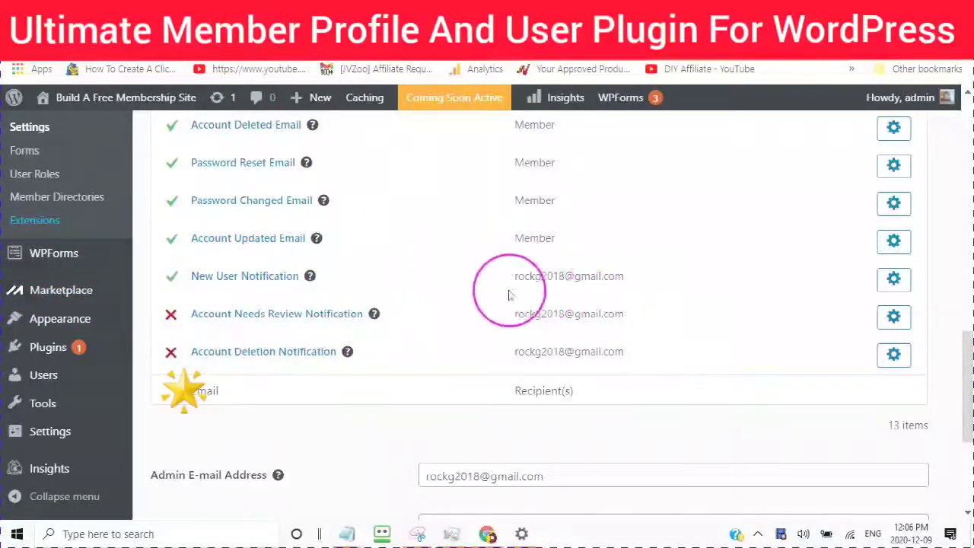
scroll(509, 295, down, 3)
scroll(396, 350, down, 2)
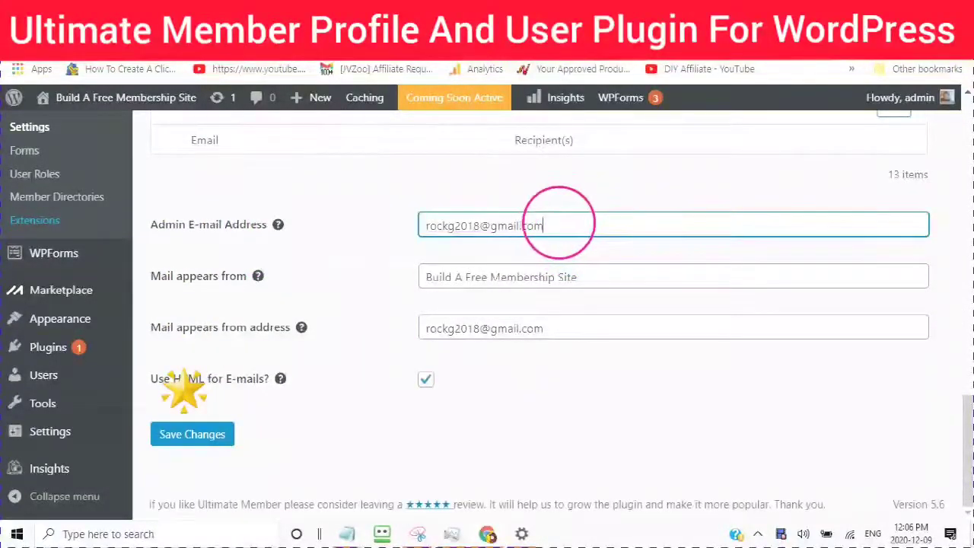
Step: Replace the Admin E-mail Address with the new Gmail address
drag(558, 225, 398, 191)
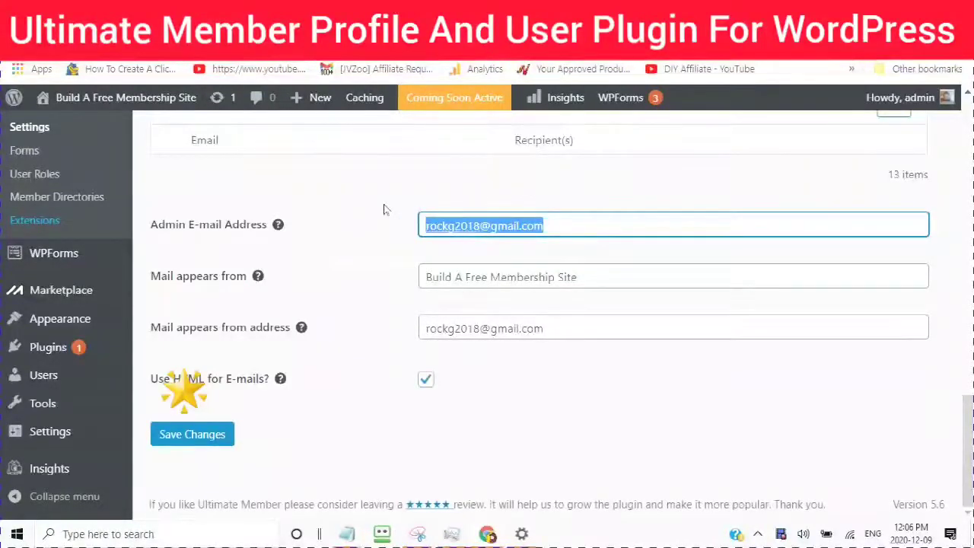
text(D)
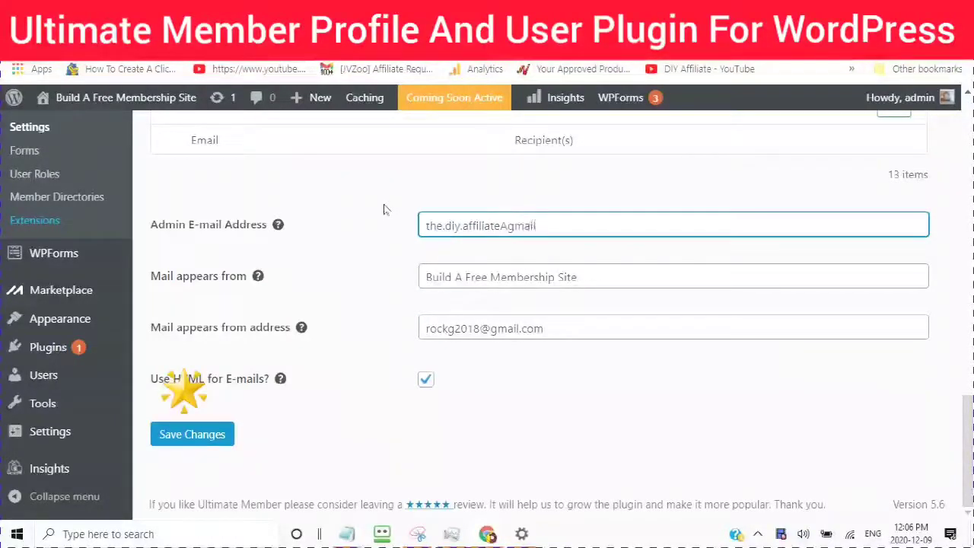
key(BackSpace)
key(BackSpace)
key(BackSpace)
key(BackSpace)
key(BackSpace)
text(@gmail)
Step: Set sender name 'Build A Free Membership Site For Like Minded People', new sender address, and save
drag(594, 283, 385, 291)
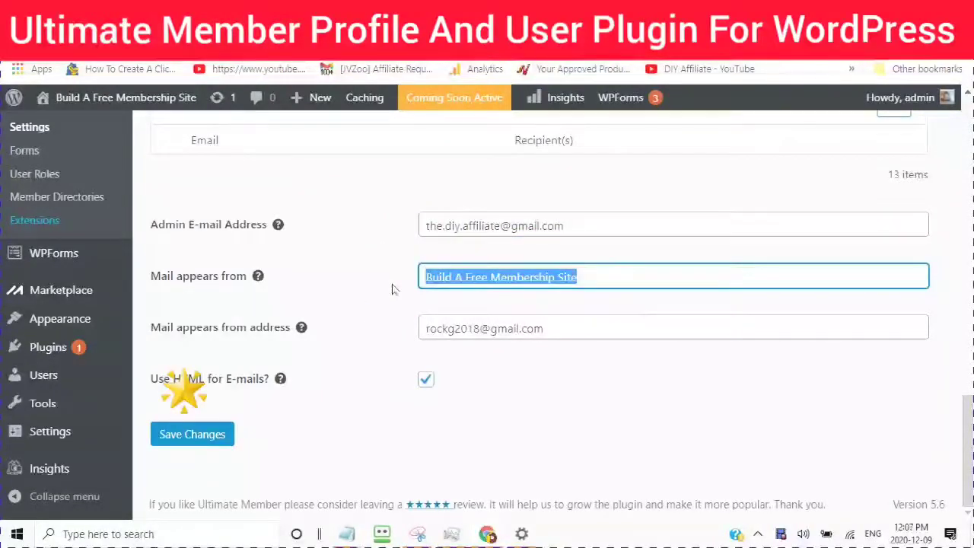
click(570, 278)
drag(451, 278, 388, 279)
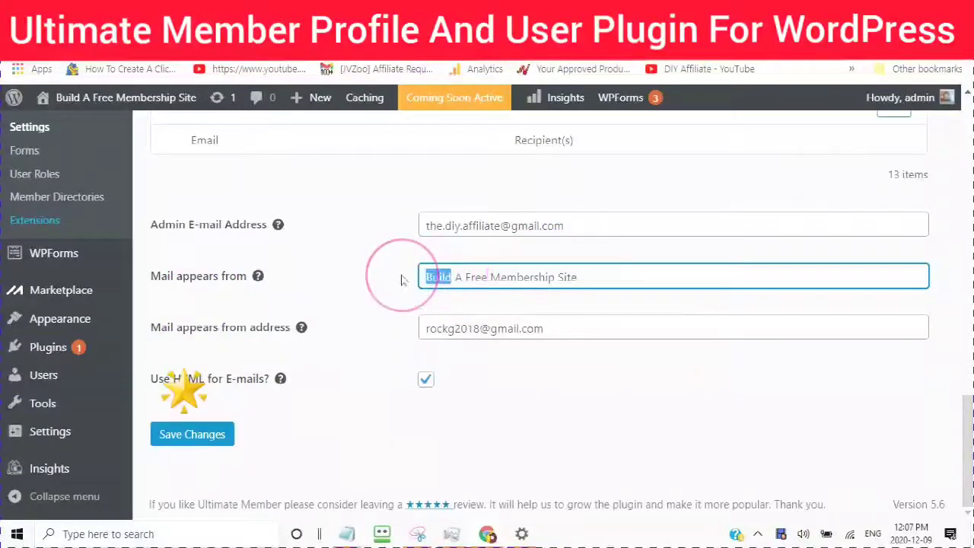
click(579, 279)
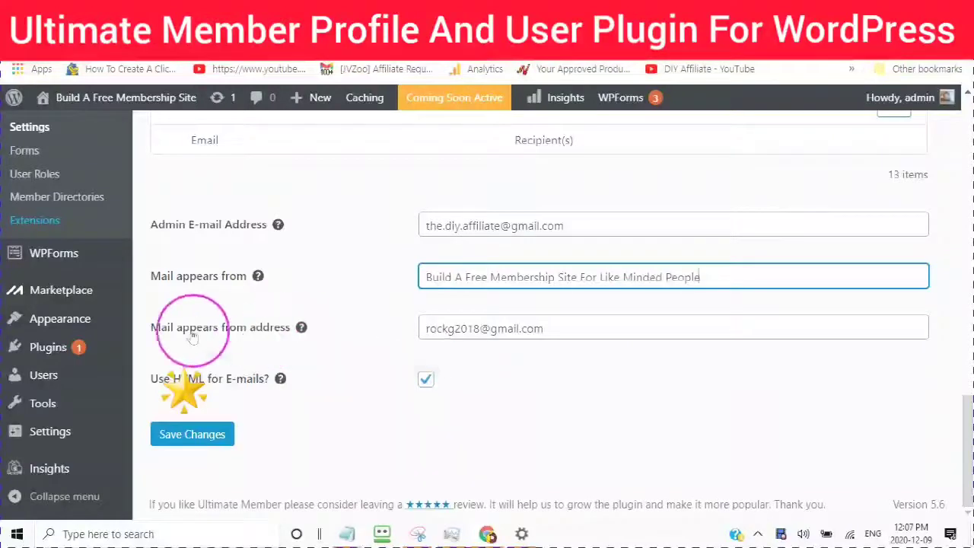
drag(549, 332, 395, 337)
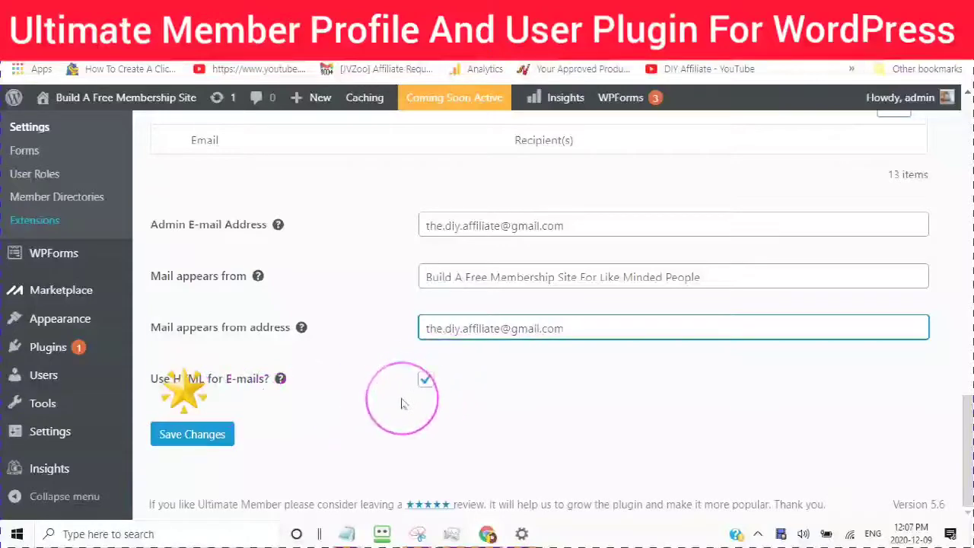
click(192, 434)
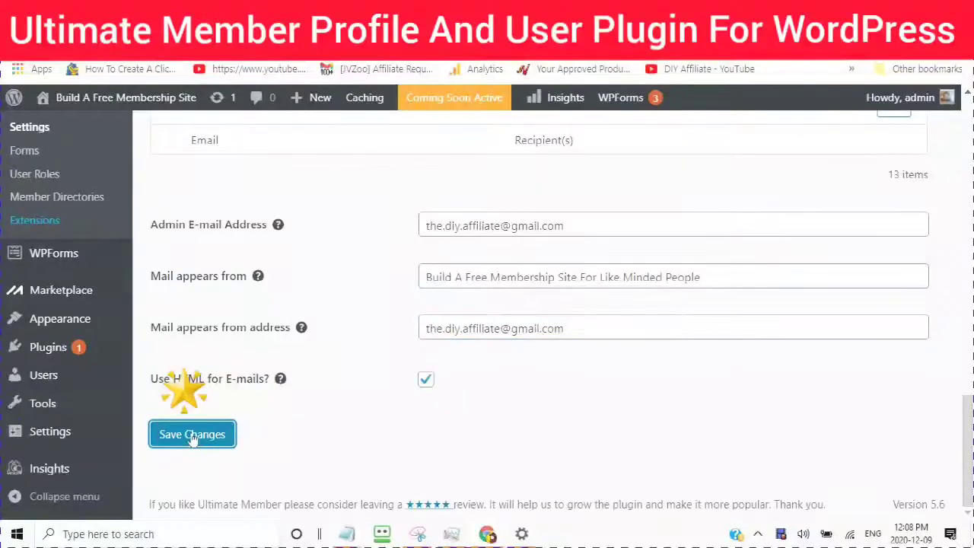
scroll(195, 163, up, 5)
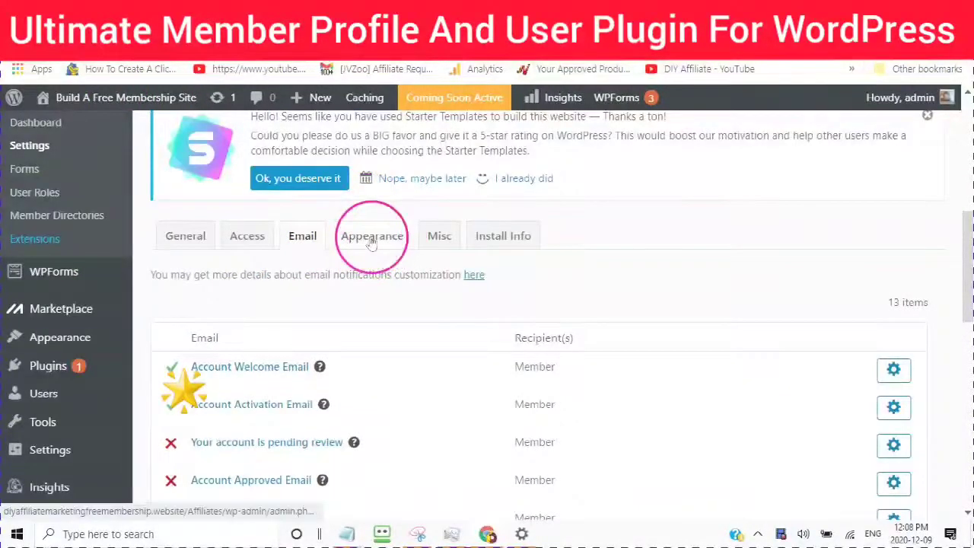
click(372, 240)
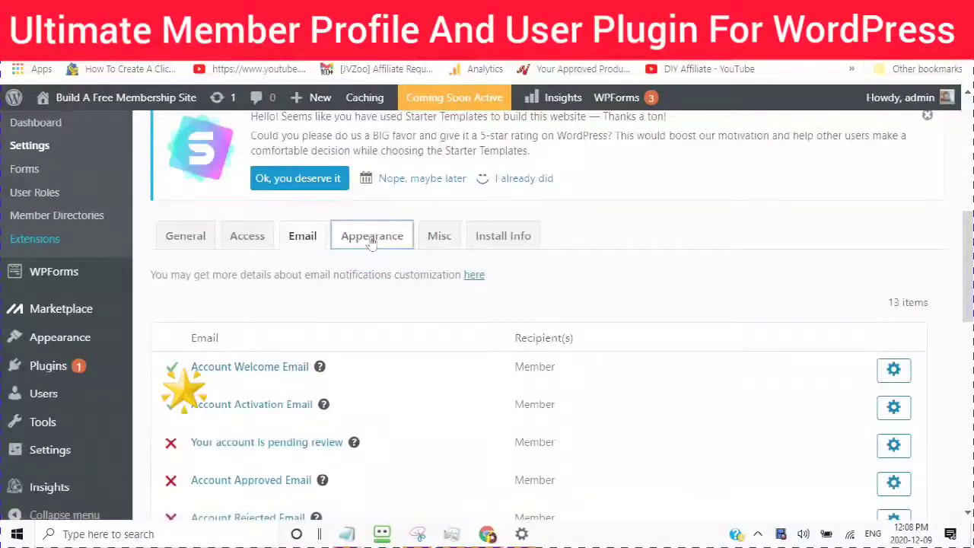
click(372, 241)
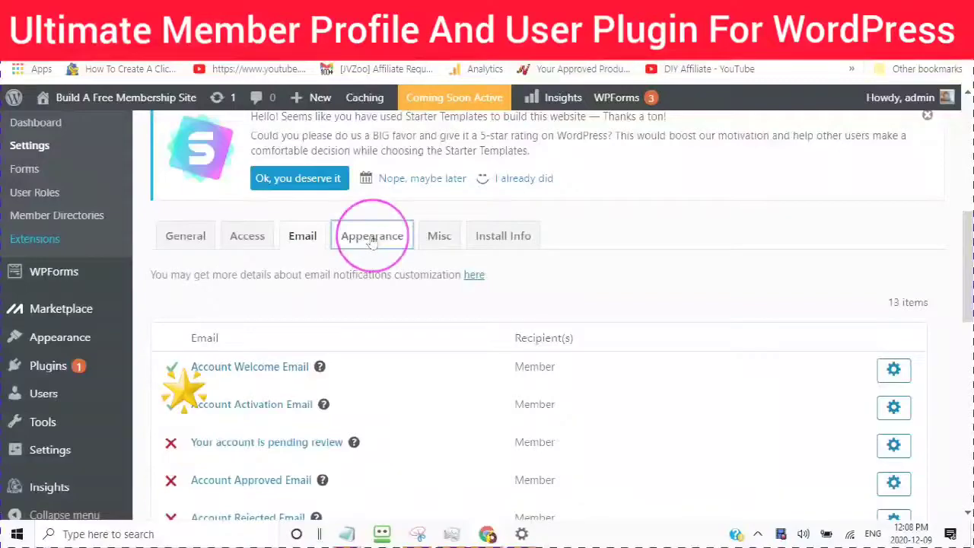
click(355, 328)
scroll(354, 334, down, 5)
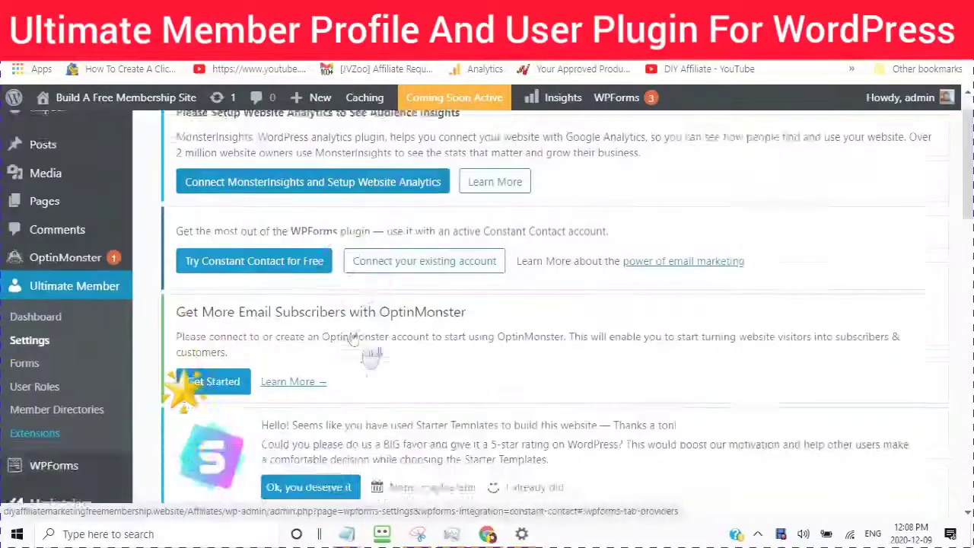
scroll(353, 351, down, 3)
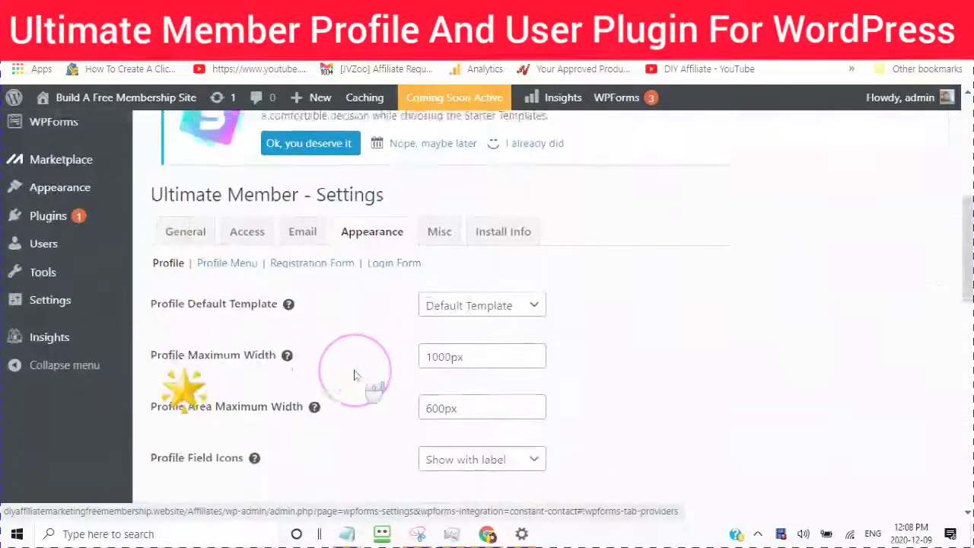
scroll(352, 372, up, 2)
scroll(352, 372, up, 1)
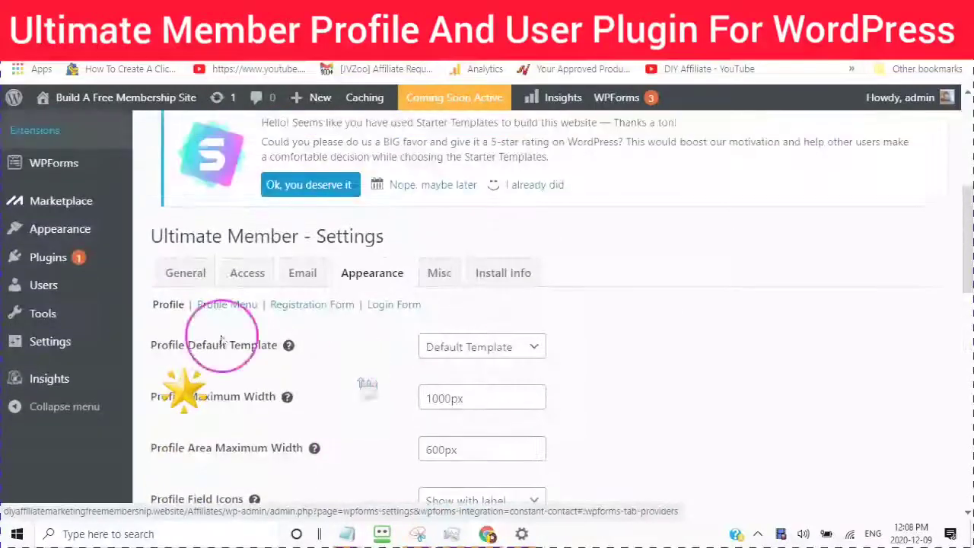
scroll(538, 352, up, 1)
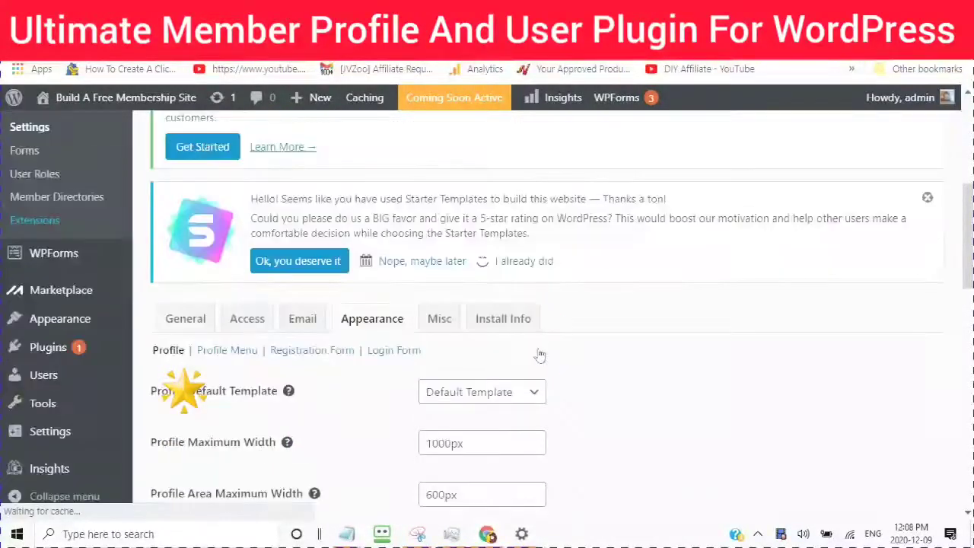
click(537, 393)
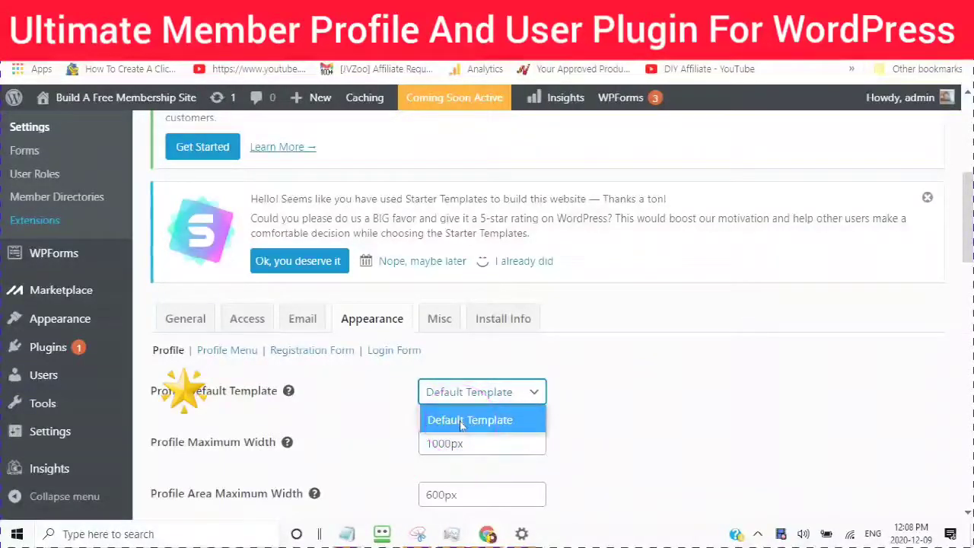
click(461, 423)
scroll(304, 293, down, 3)
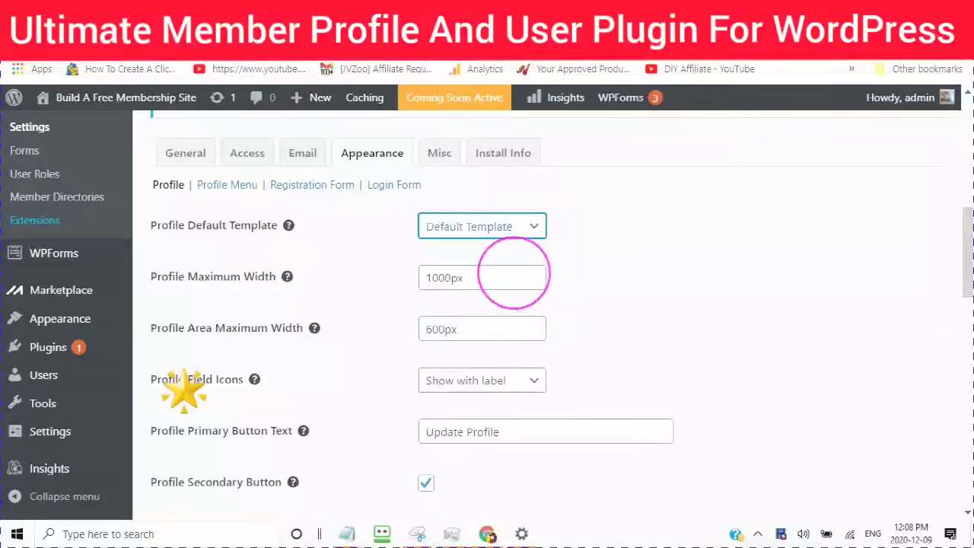
mouse_move(287, 277)
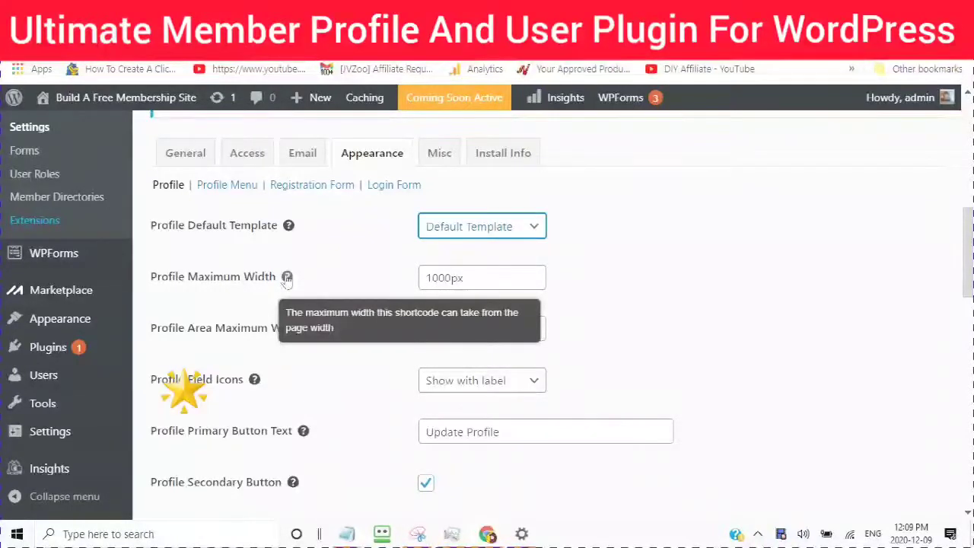
click(287, 277)
click(287, 277)
click(318, 269)
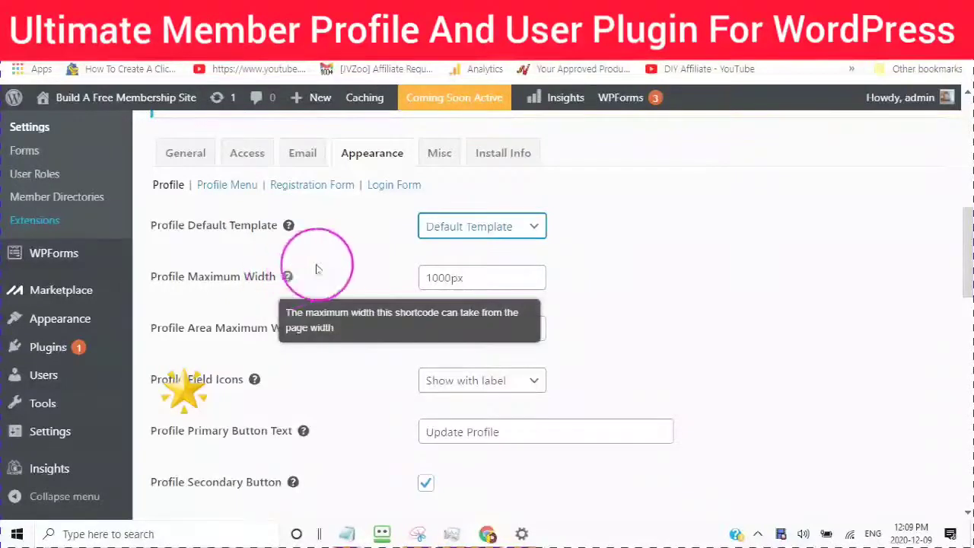
click(473, 278)
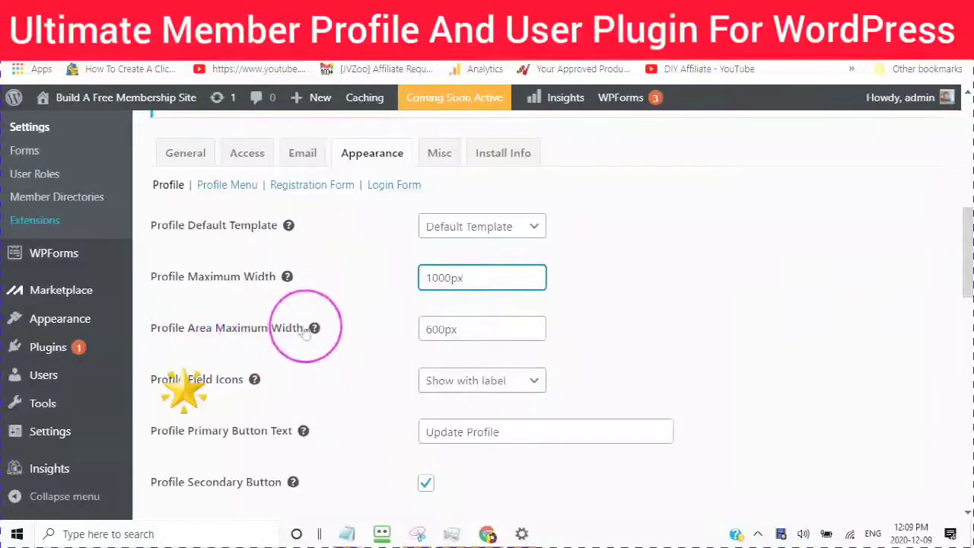
mouse_move(311, 343)
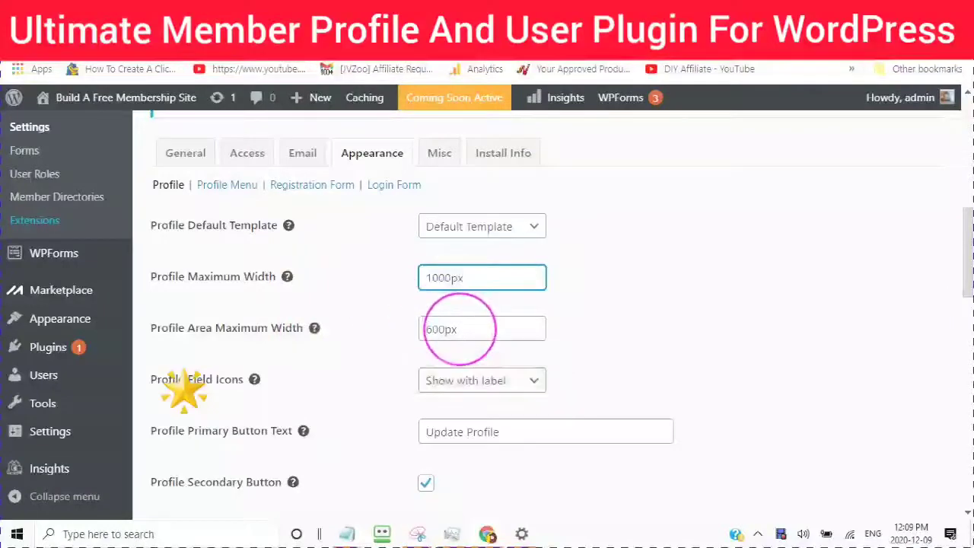
scroll(457, 274, down, 2)
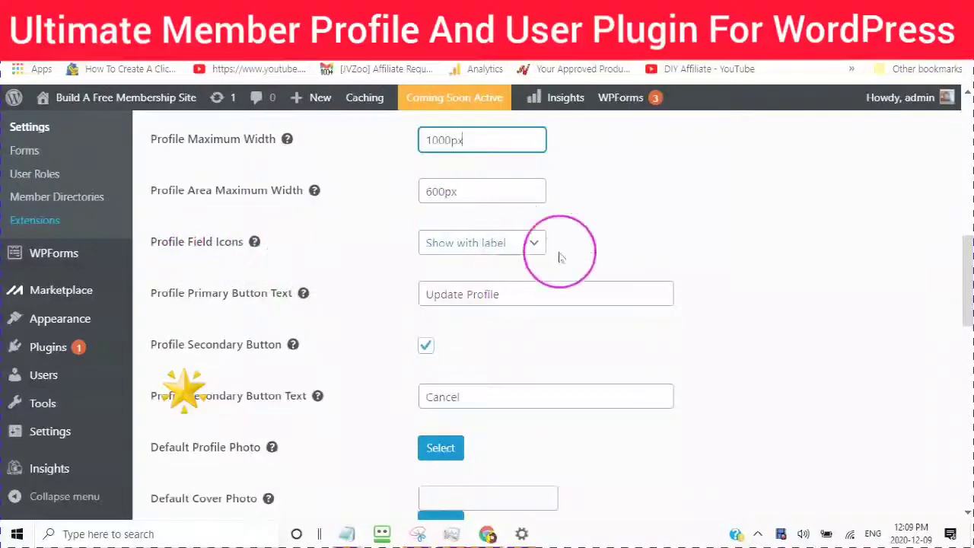
click(535, 243)
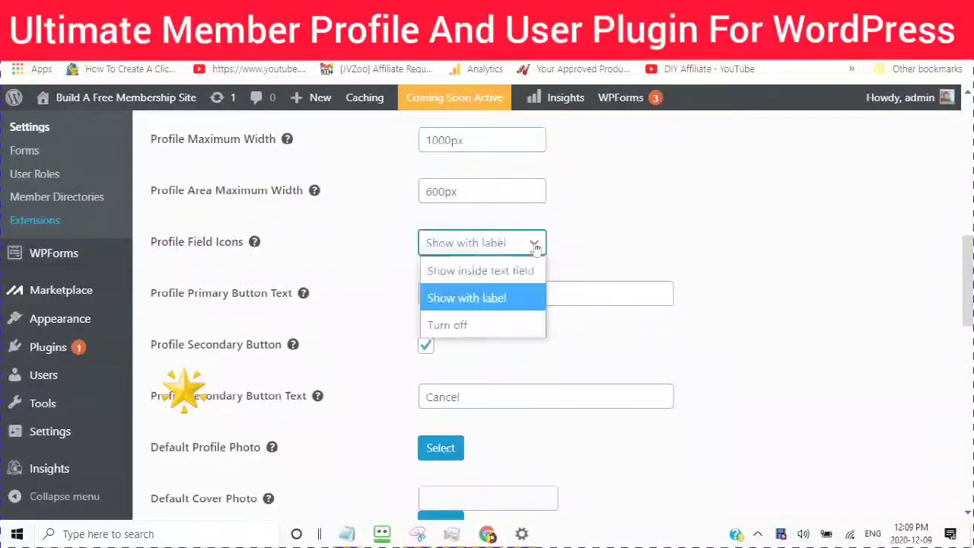
click(441, 279)
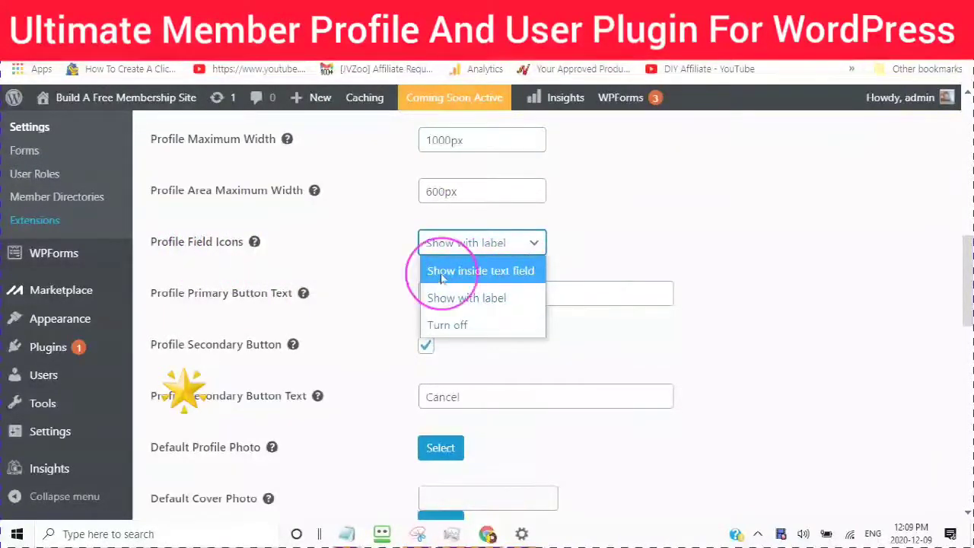
click(441, 279)
click(445, 323)
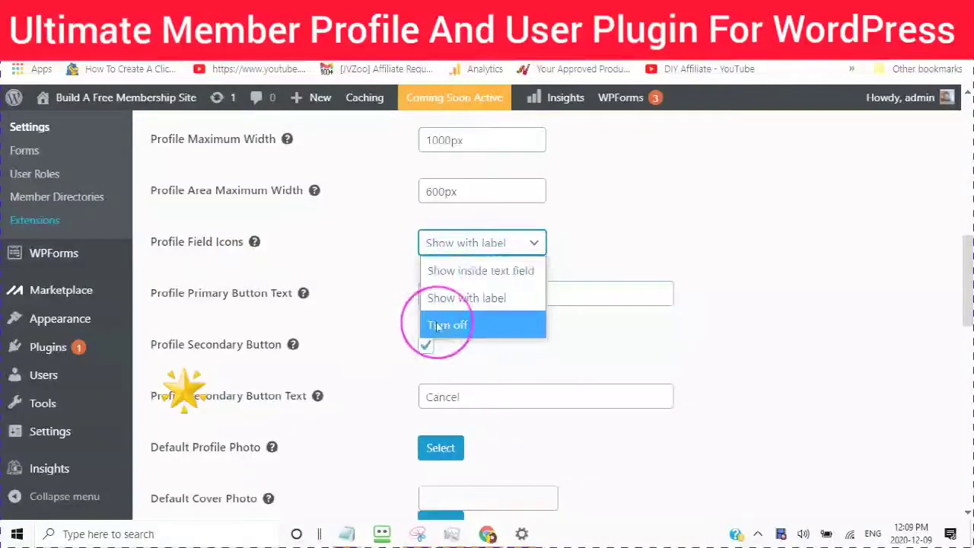
click(371, 217)
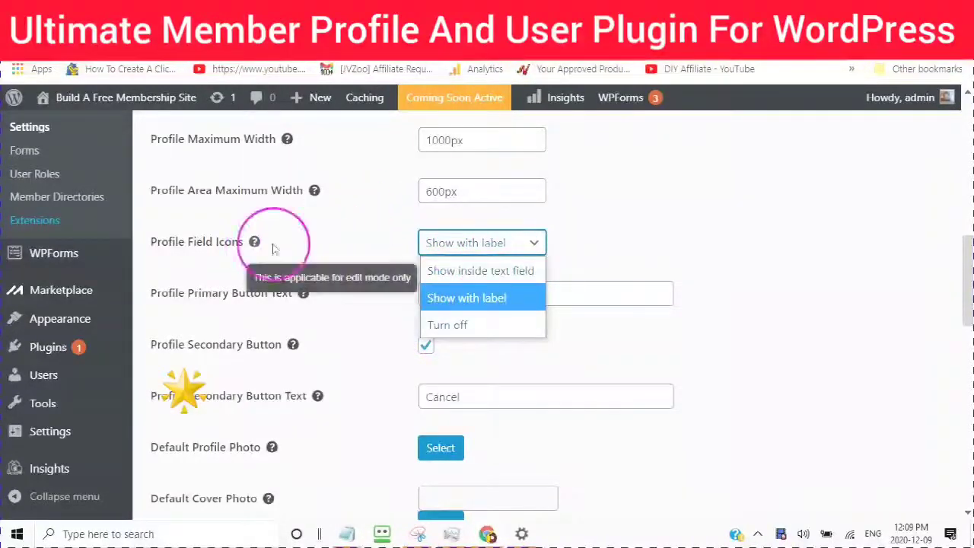
click(434, 298)
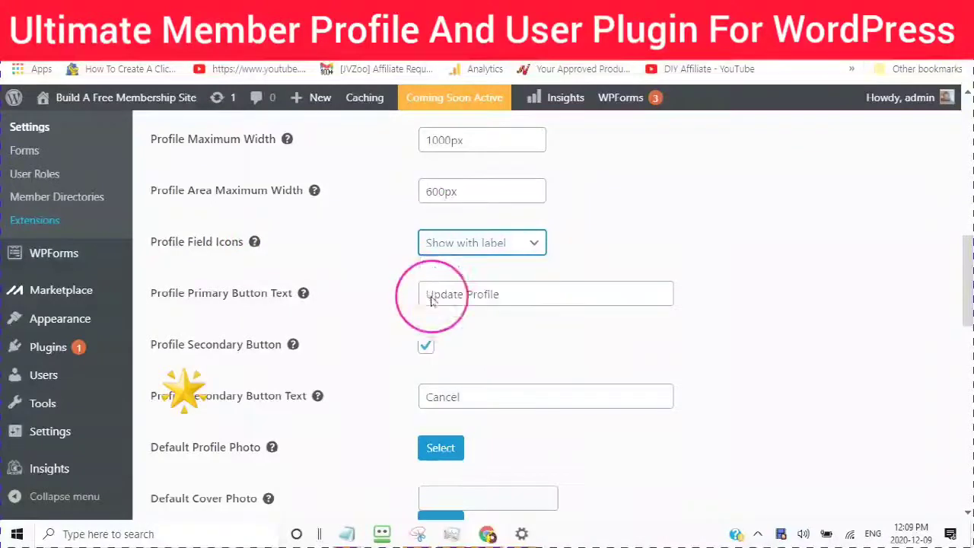
scroll(365, 244, down, 1)
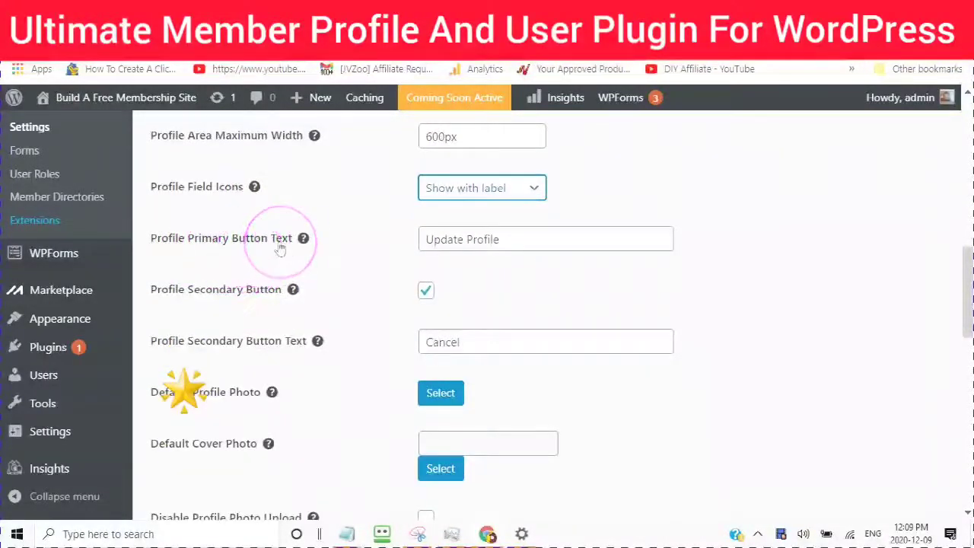
mouse_move(304, 239)
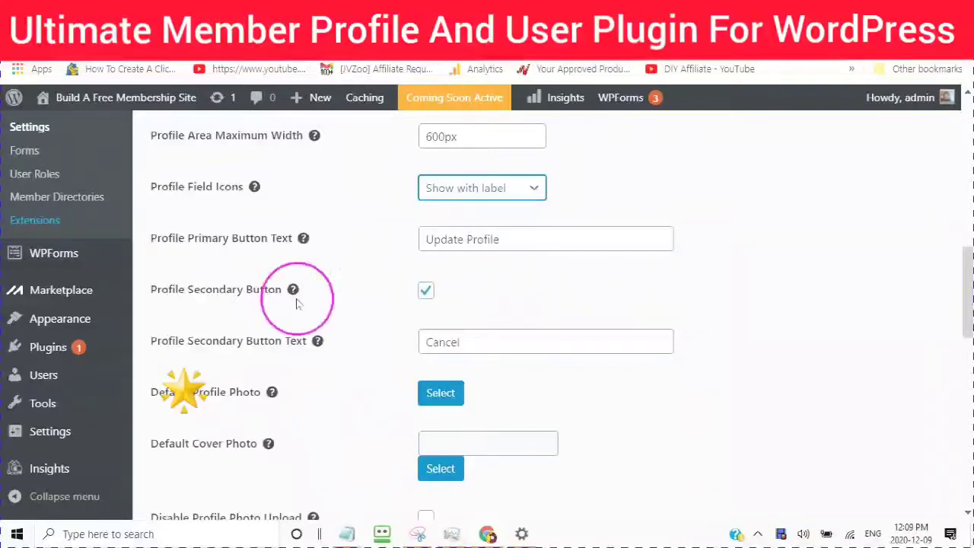
mouse_move(268, 302)
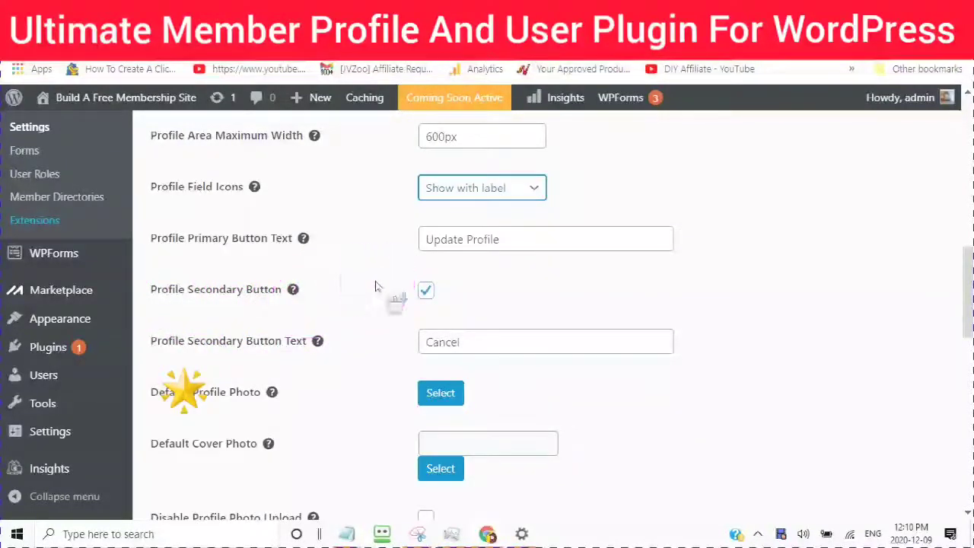
scroll(377, 288, down, 1)
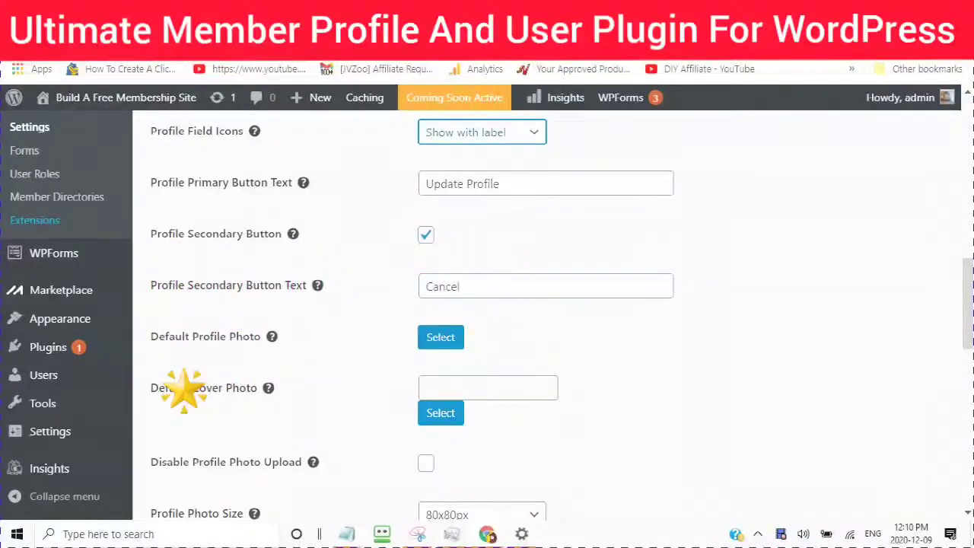
scroll(343, 280, down, 1)
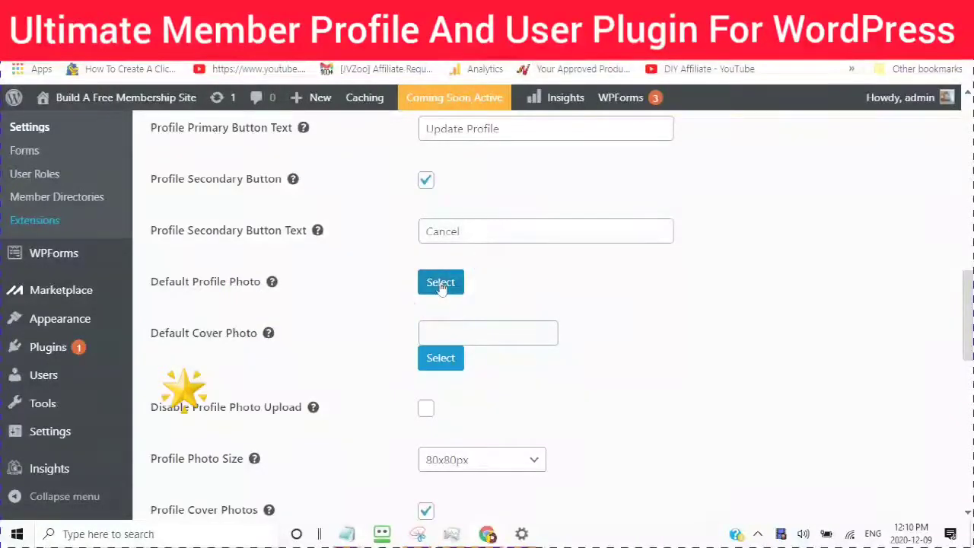
Step: Upload 2.jpg as the Default Profile Photo and focus its Alt Text field
click(440, 283)
click(368, 313)
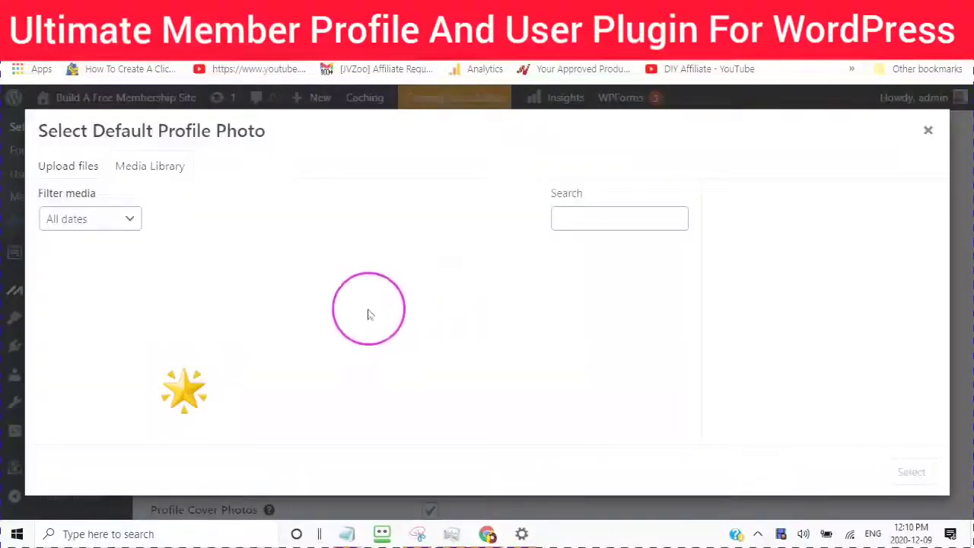
double_click(339, 135)
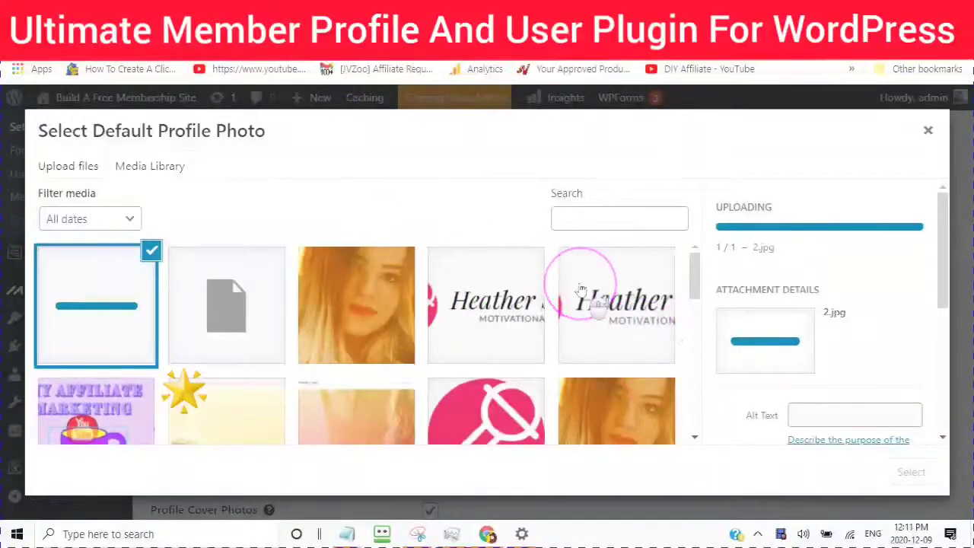
scroll(567, 320, down, 5)
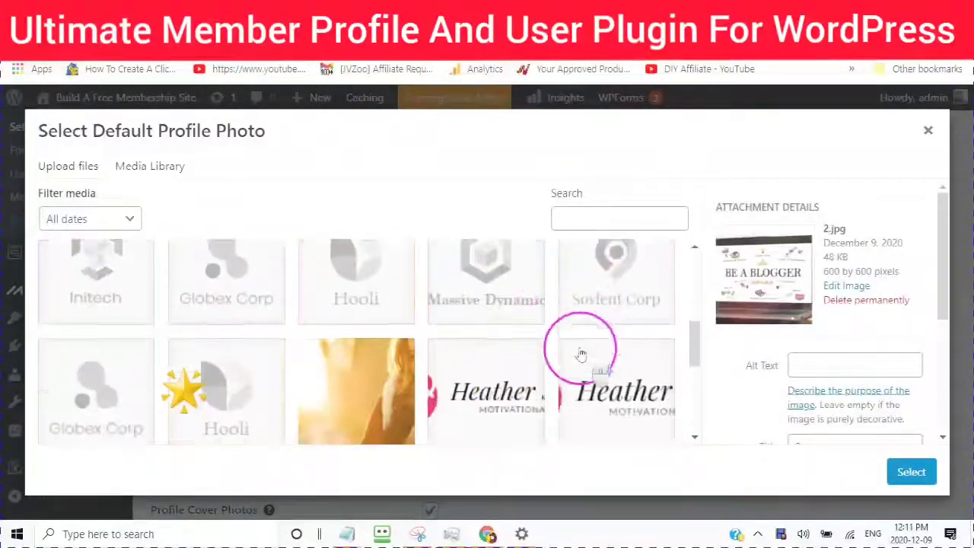
scroll(580, 334, up, 1)
scroll(581, 354, up, 1)
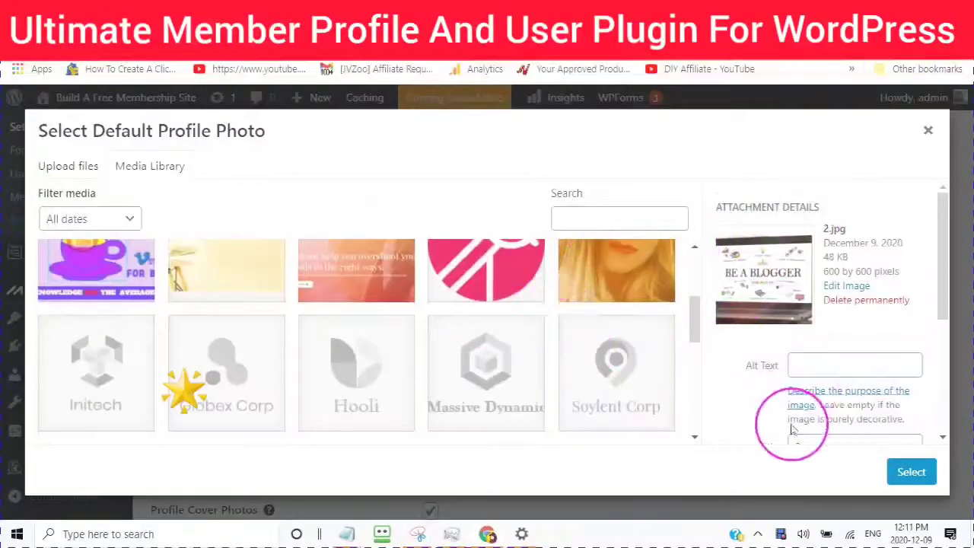
click(799, 364)
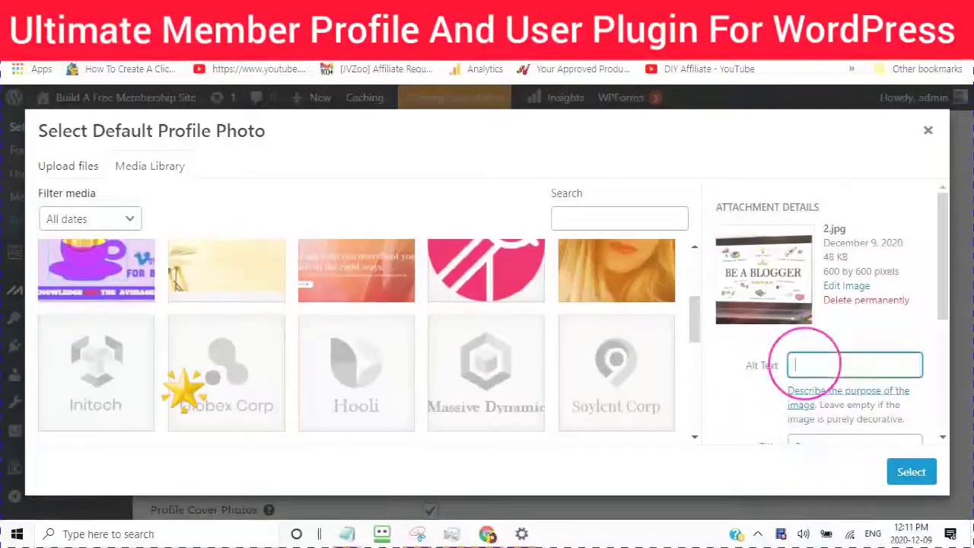
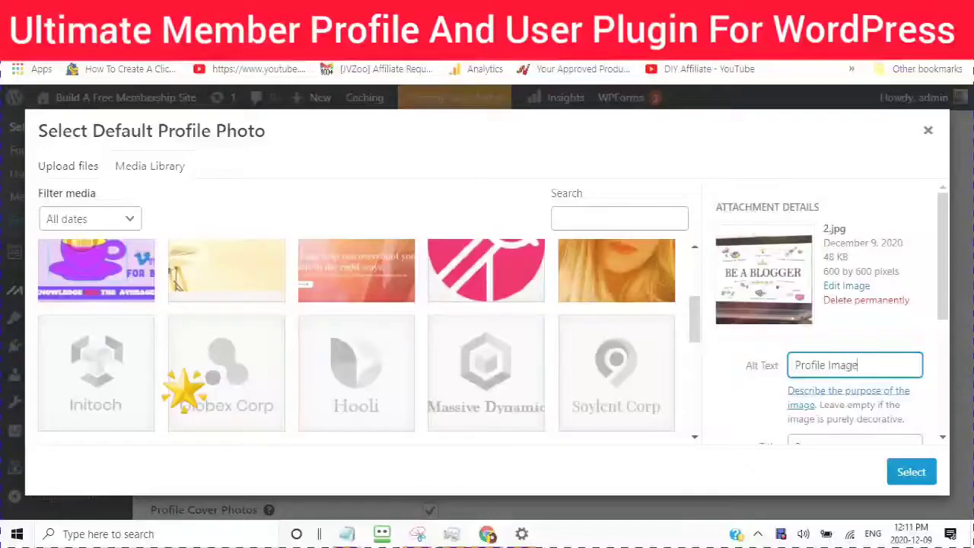
Step: Title the BE A BLOGGER image 'Profile Image' and make it the Default Profile Photo
scroll(762, 401, down, 2)
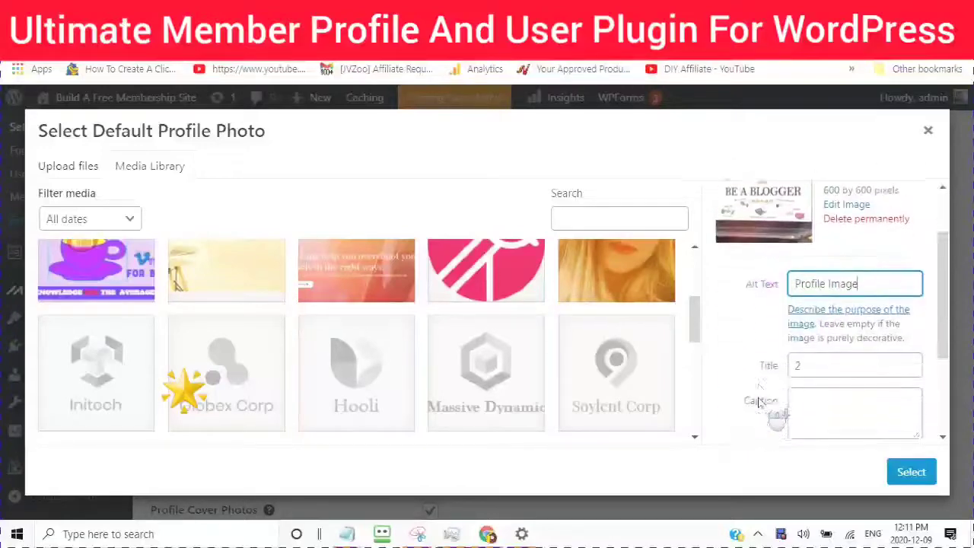
key(Tab)
key(Tab)
text(Profile Image)
click(911, 473)
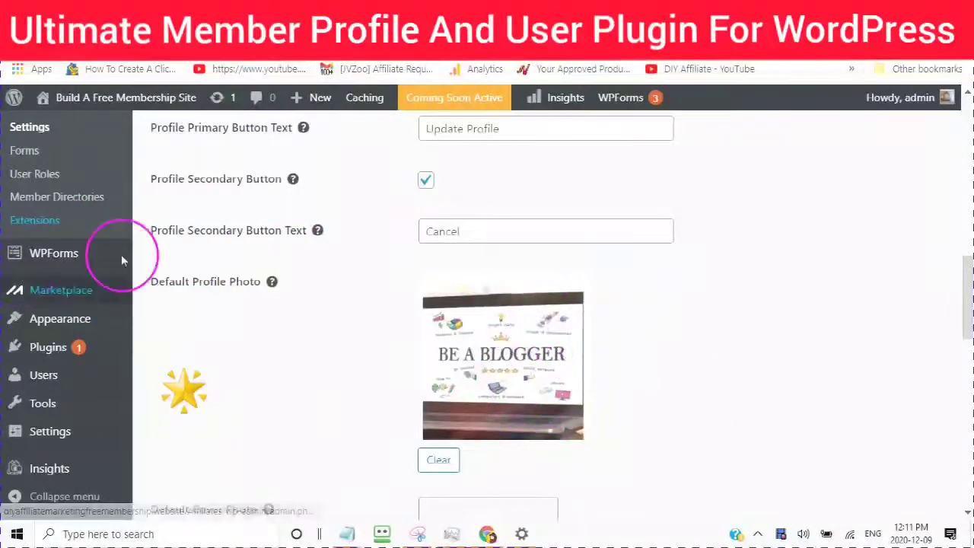
scroll(480, 327, down, 1)
scroll(479, 327, down, 3)
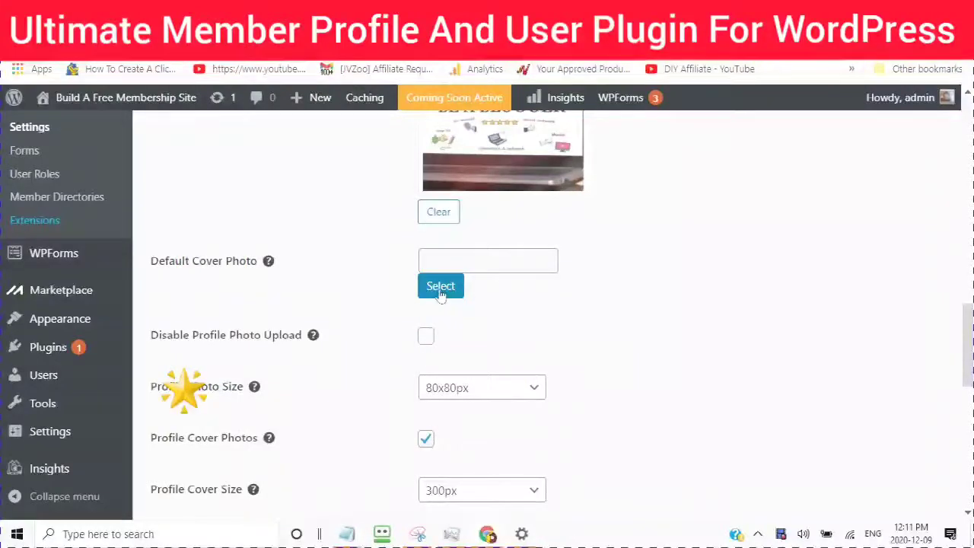
Step: Upload Copy-of-Copy-of-Digital-Content-monetization.png and select it as the Default Cover Photo
click(441, 290)
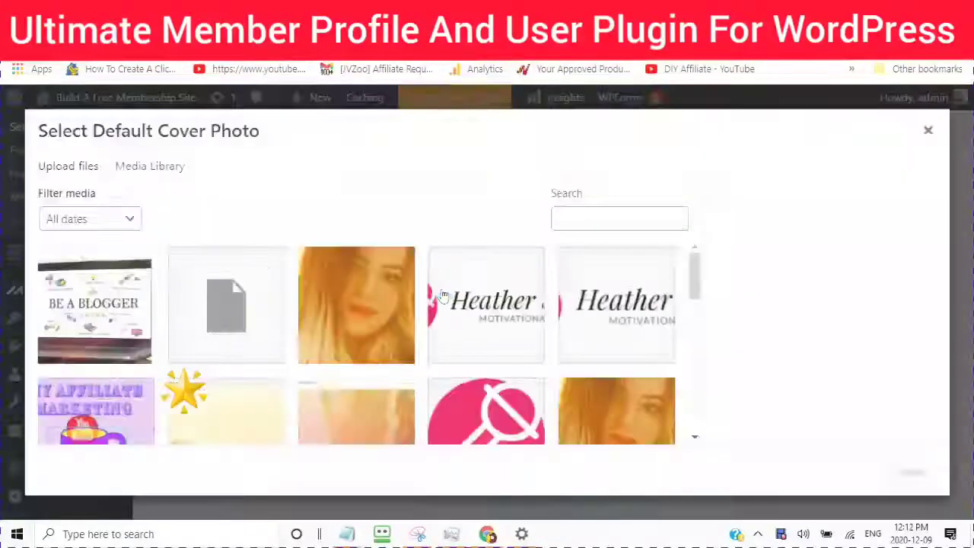
click(69, 174)
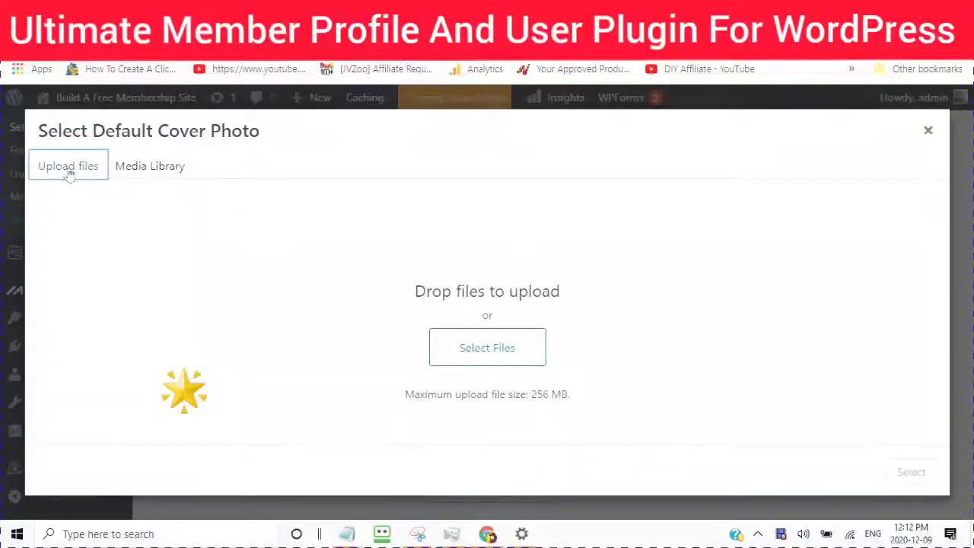
click(484, 350)
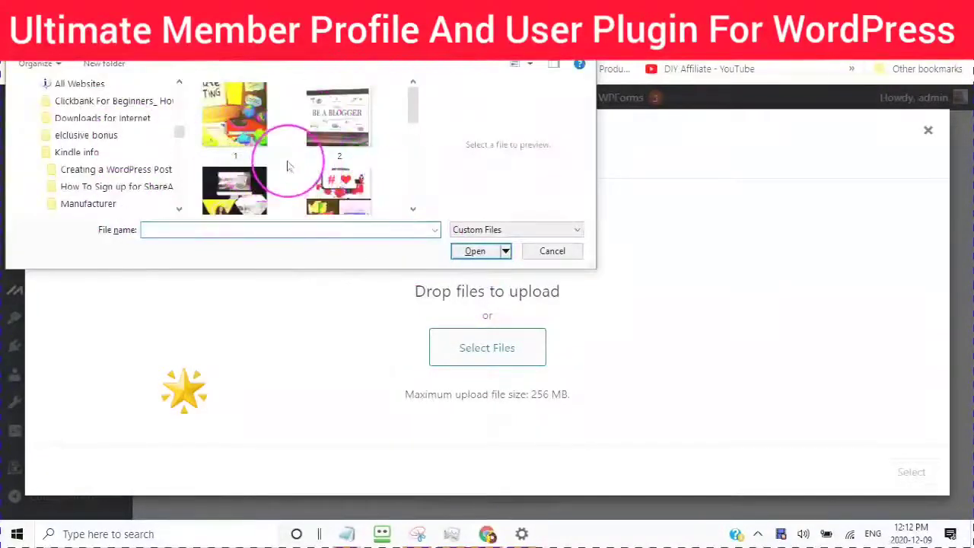
double_click(234, 188)
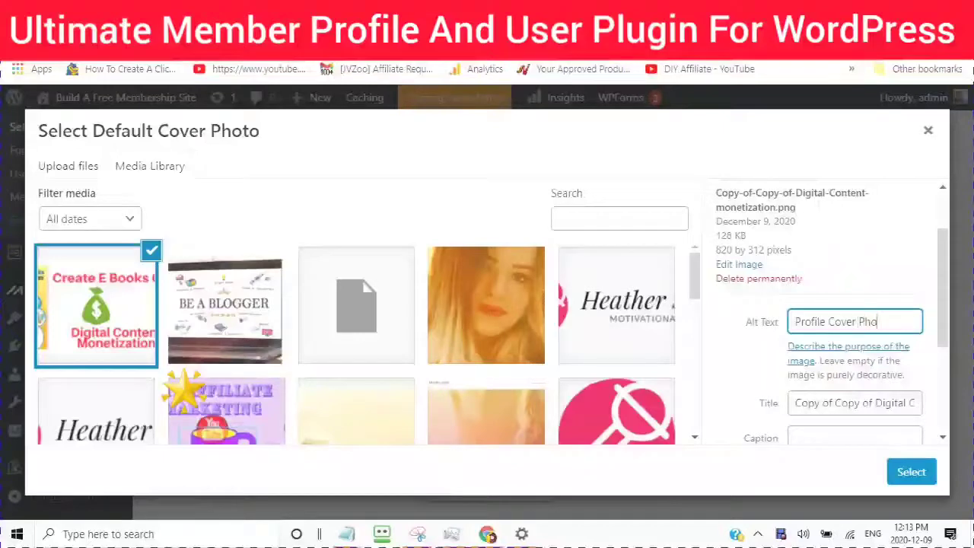
click(910, 471)
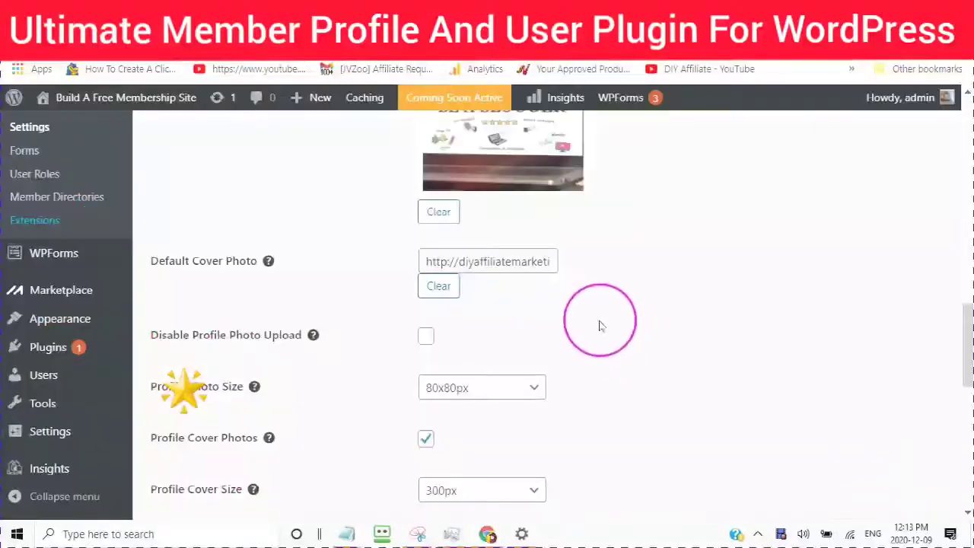
Step: Set Profile Photo Size to 160x160px
scroll(161, 275, down, 1)
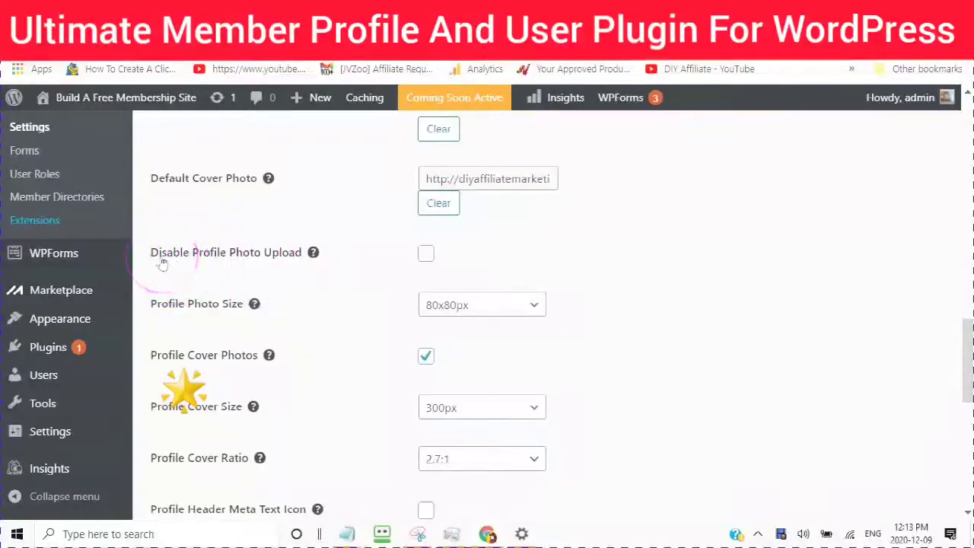
click(536, 305)
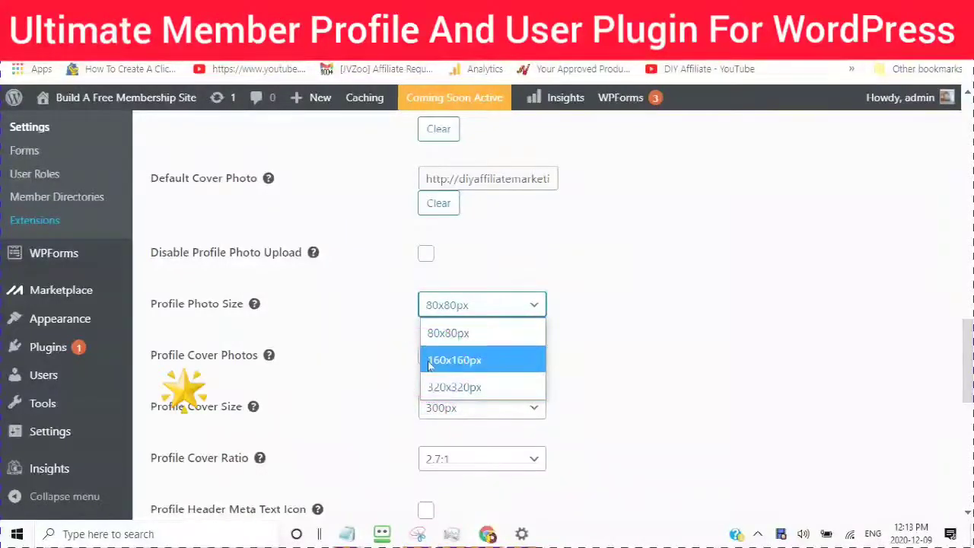
click(431, 396)
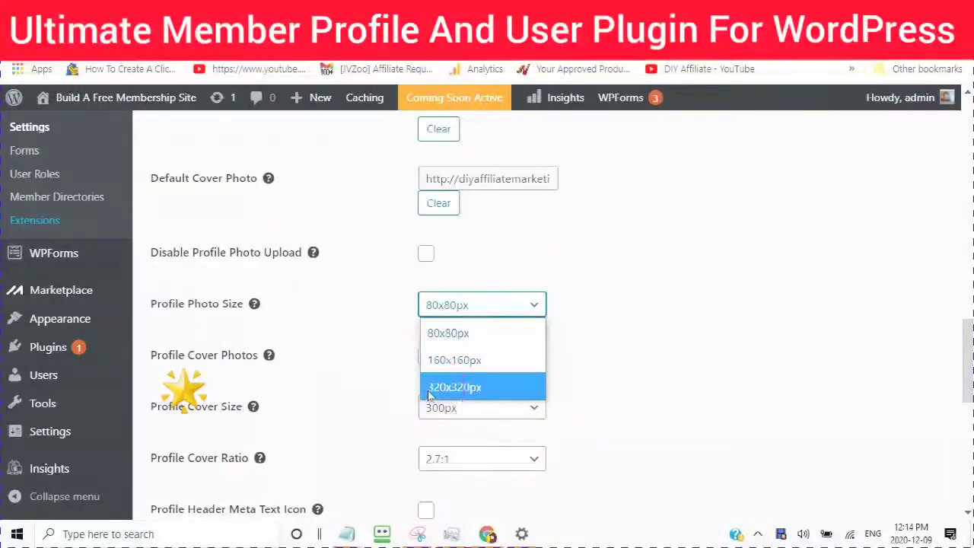
click(433, 364)
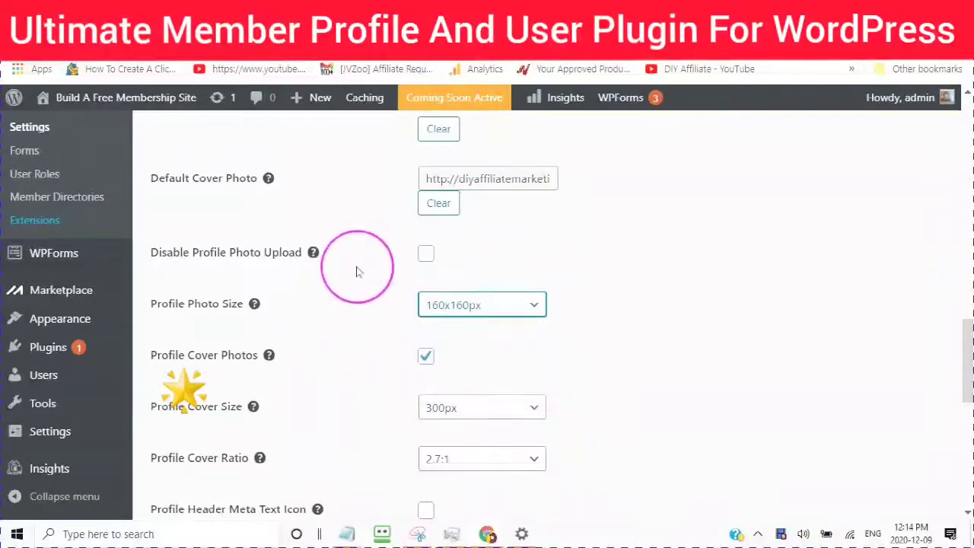
Step: Set Profile Cover Size to 600px
scroll(350, 271, down, 3)
scroll(355, 271, down, 1)
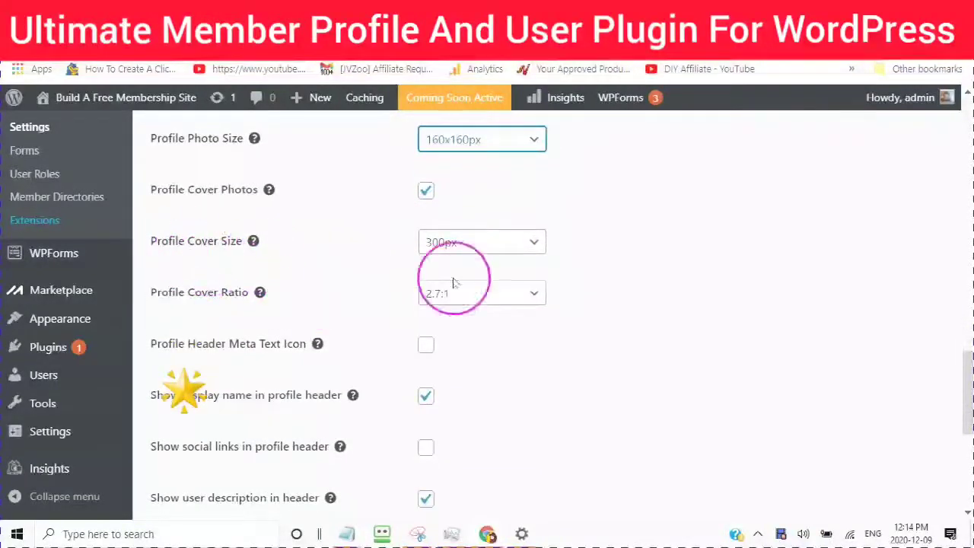
click(537, 244)
click(438, 296)
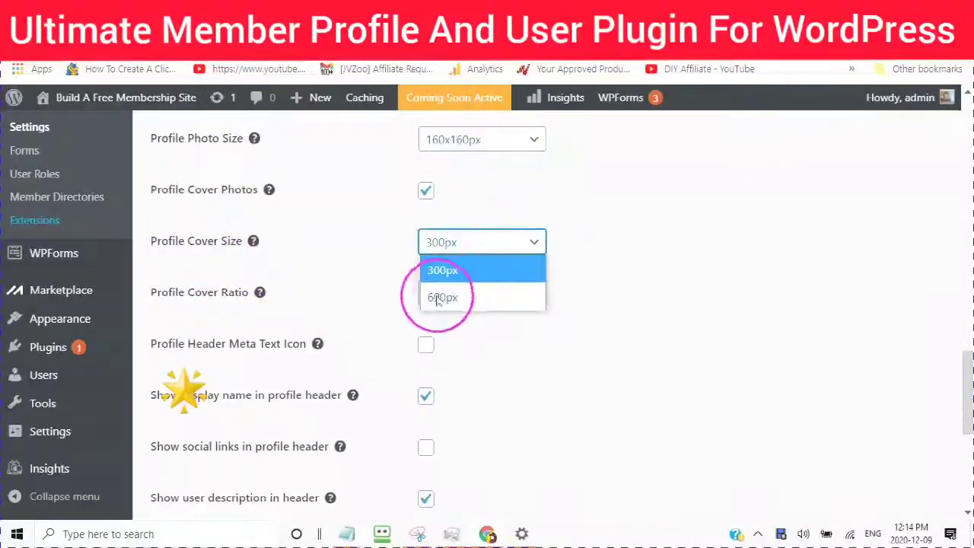
Step: Keep Profile Cover Ratio at 2.7:1
scroll(358, 244, down, 2)
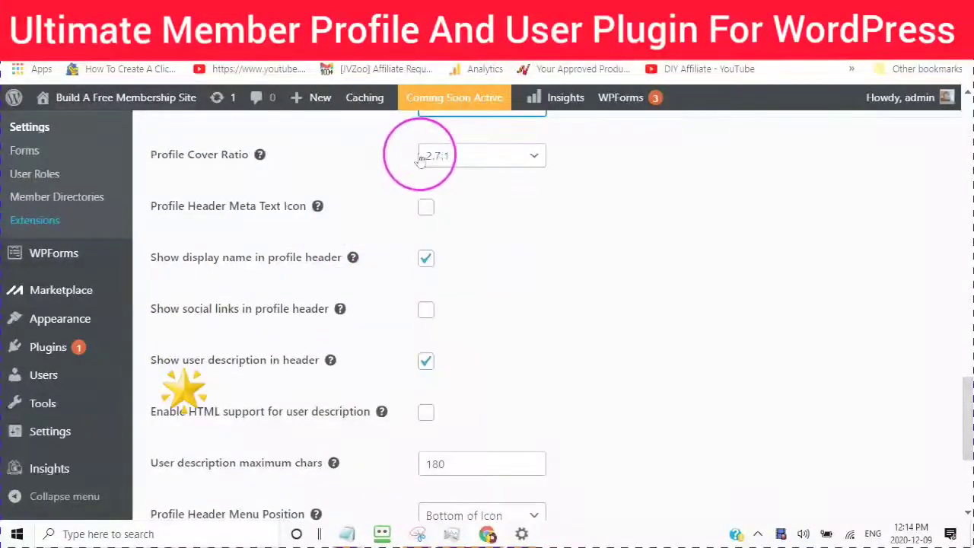
scroll(200, 178, up, 1)
scroll(197, 206, up, 1)
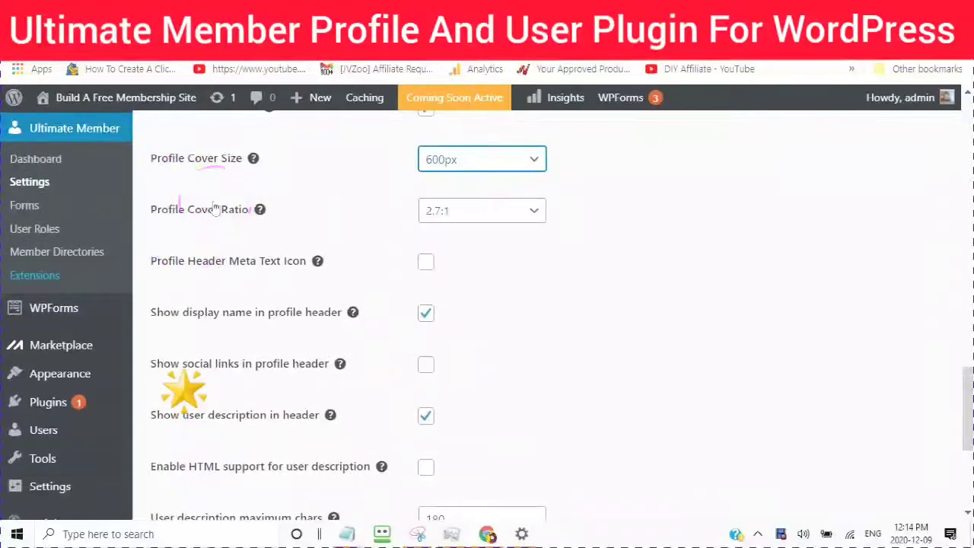
scroll(298, 181, up, 1)
scroll(327, 221, up, 2)
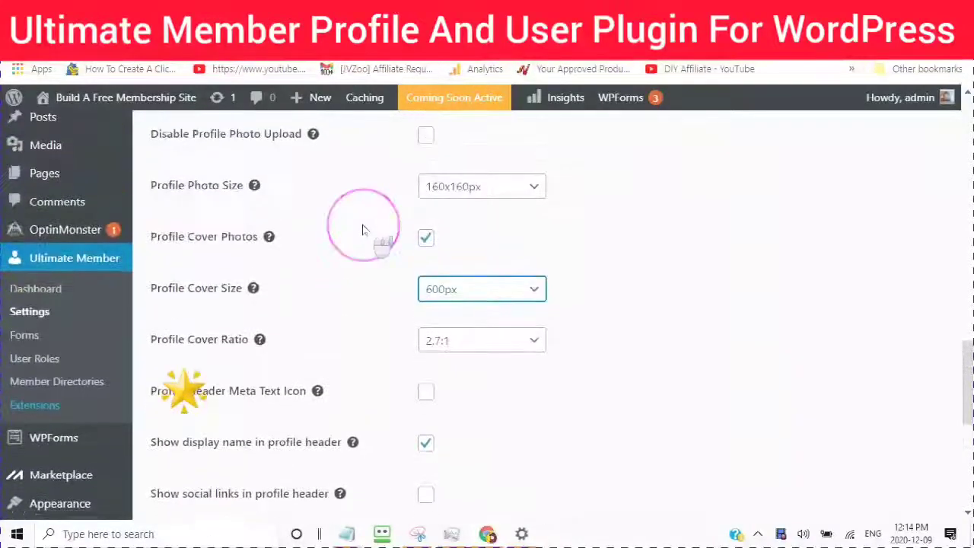
scroll(365, 231, down, 2)
scroll(360, 231, up, 1)
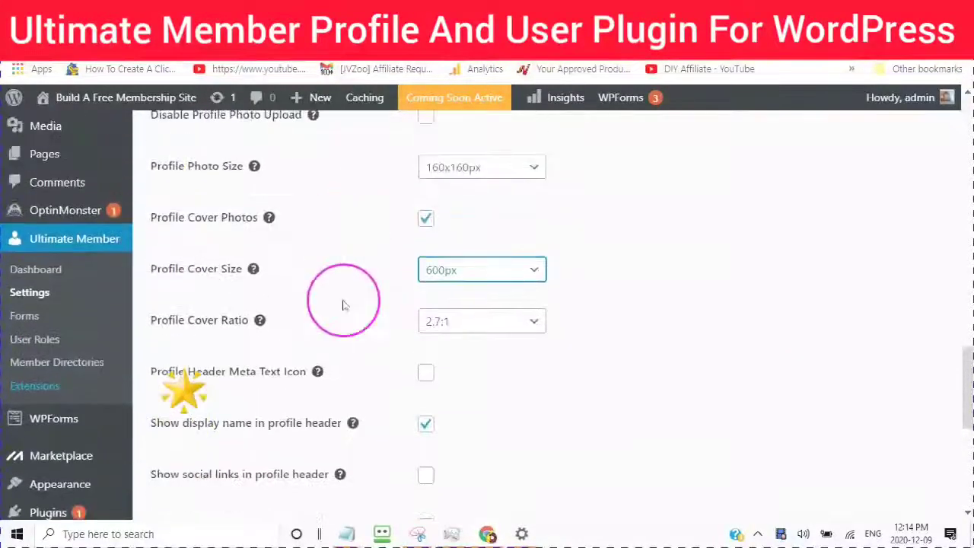
click(534, 321)
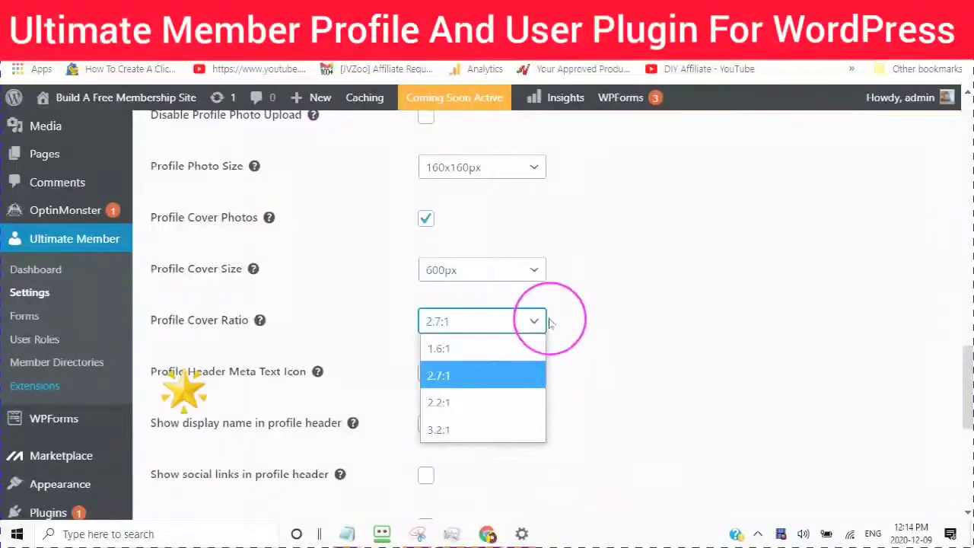
click(433, 378)
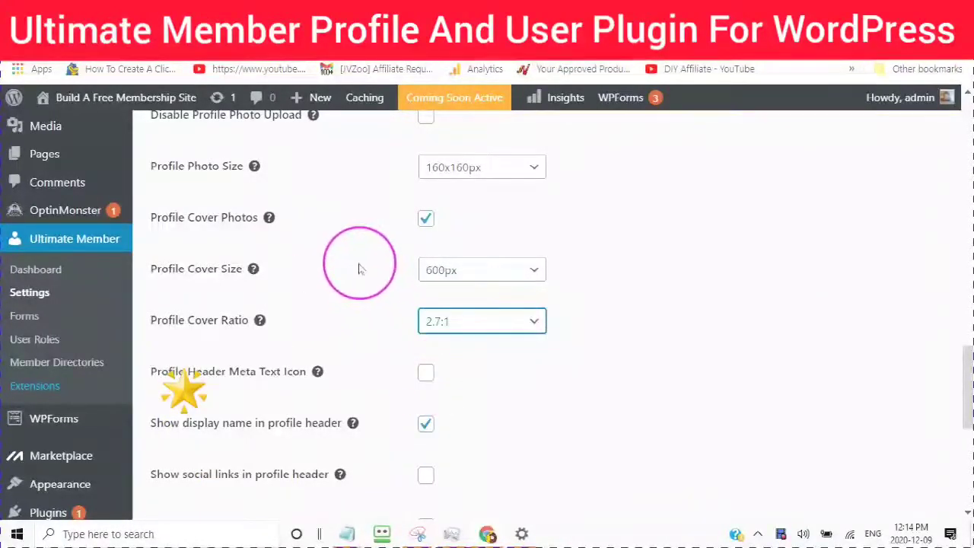
scroll(358, 274, down, 2)
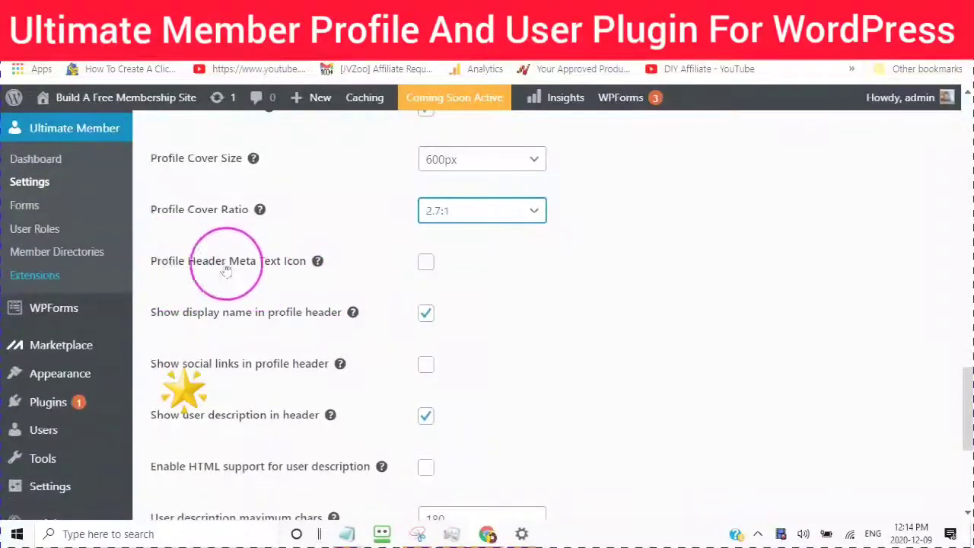
Step: Turn on profile header meta text icons and social links in the profile header
mouse_move(317, 263)
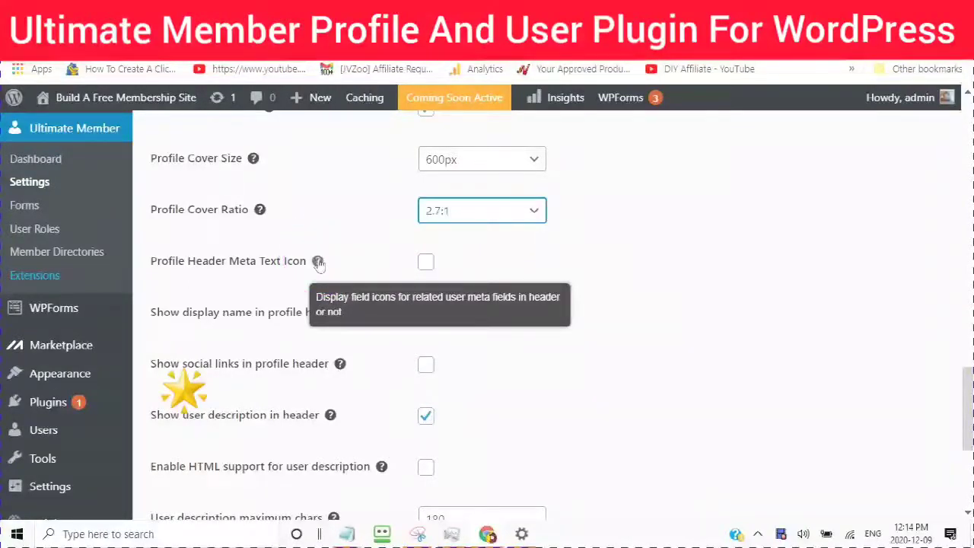
click(426, 265)
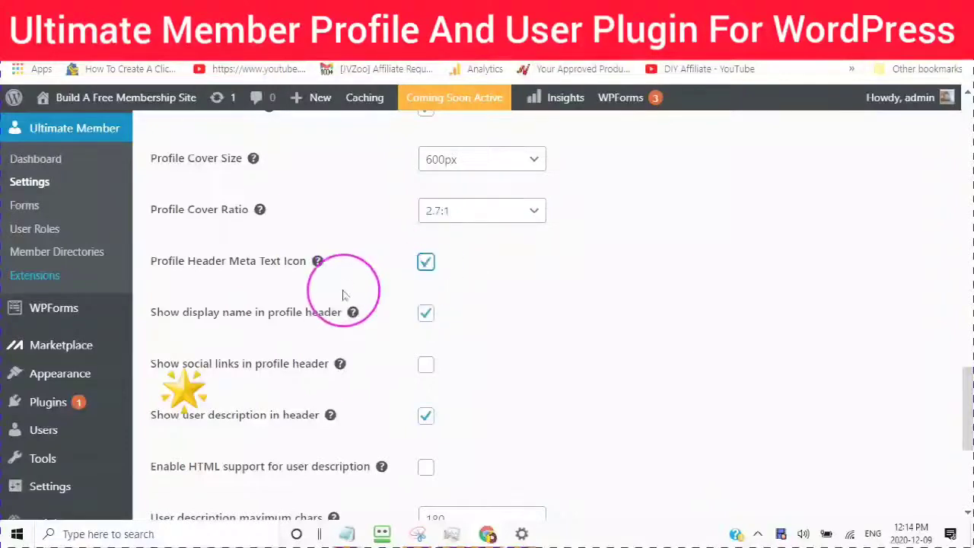
scroll(337, 297, down, 2)
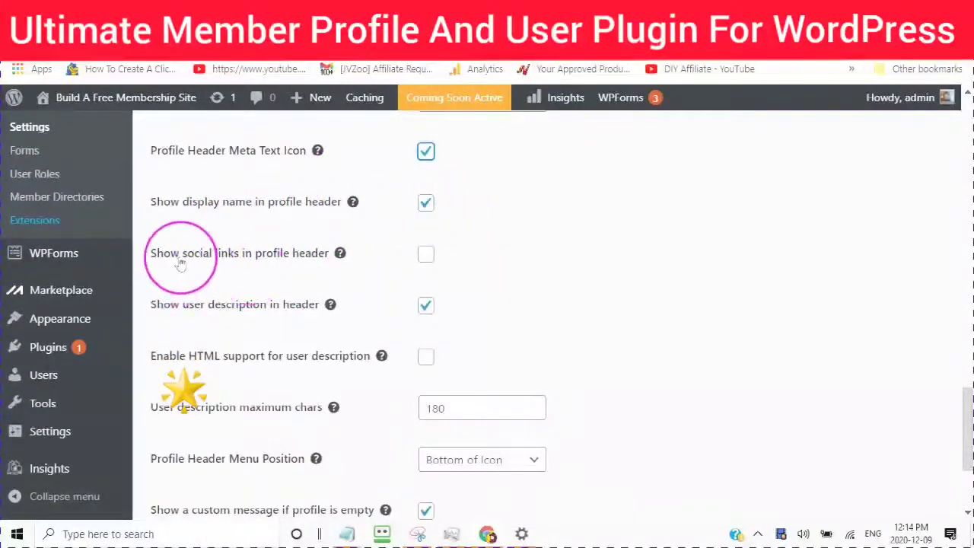
click(426, 254)
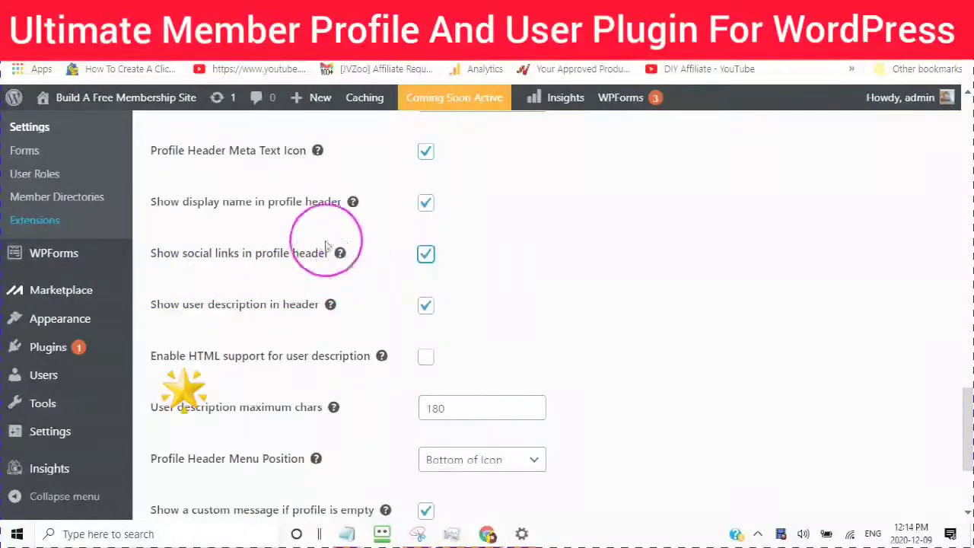
Step: Enable HTML support for user descriptions and replace the 180-character limit with 600
scroll(228, 251, down, 1)
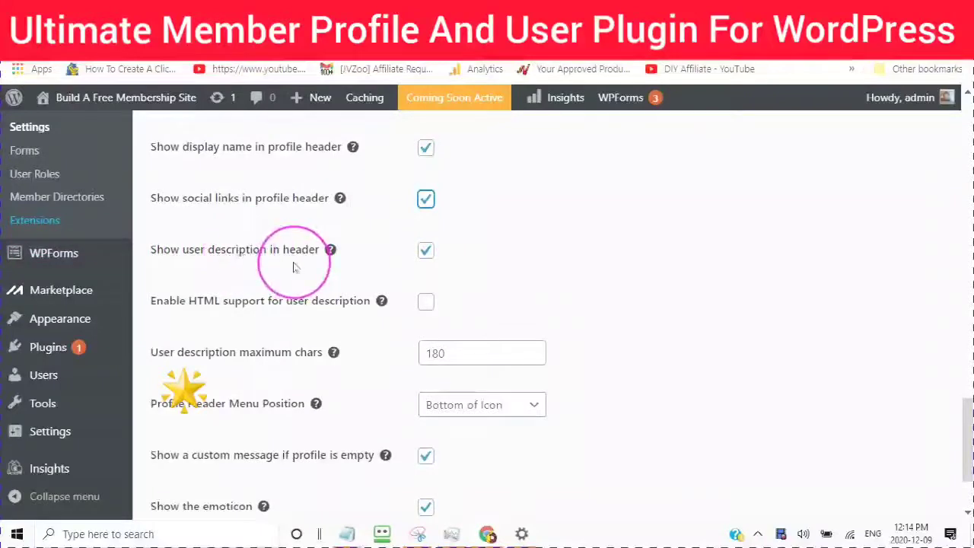
scroll(359, 266, down, 1)
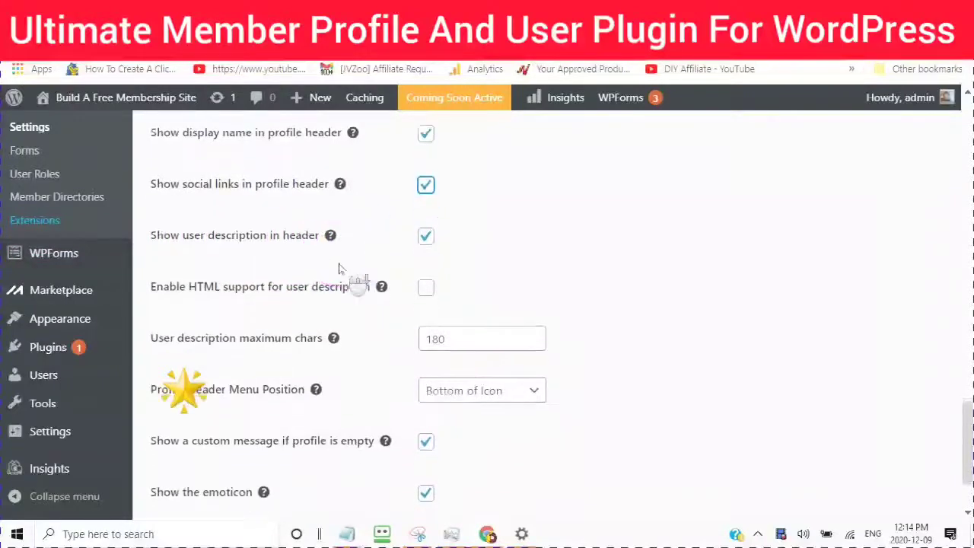
click(425, 275)
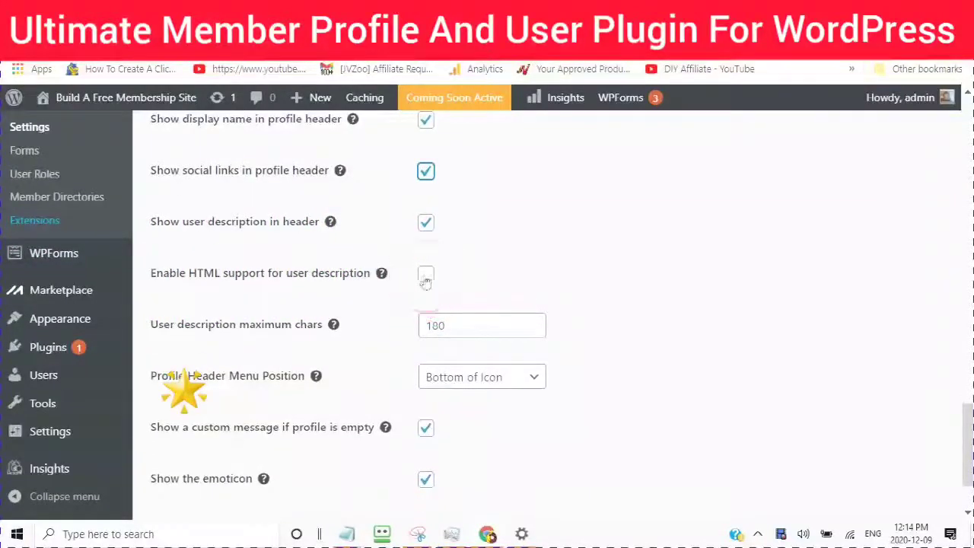
scroll(289, 296, down, 2)
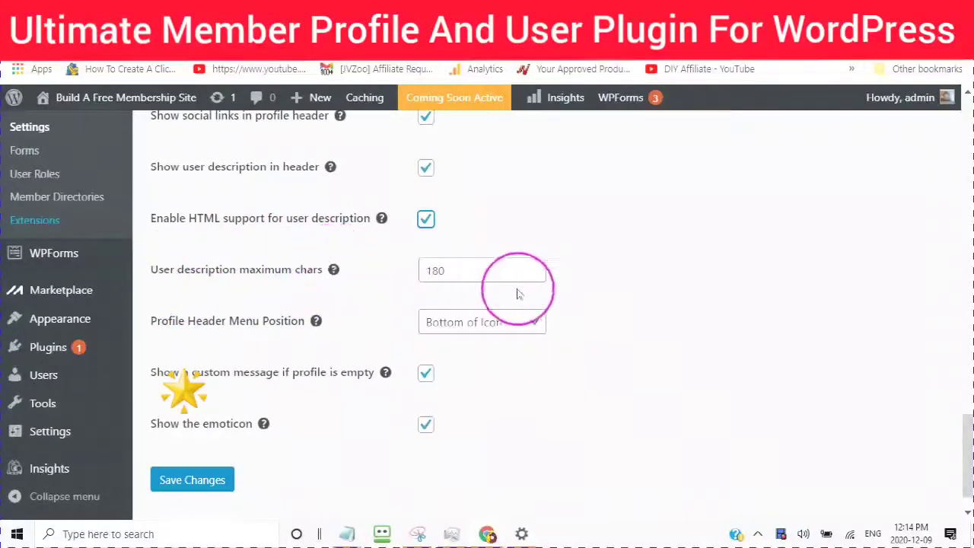
drag(449, 270, 401, 272)
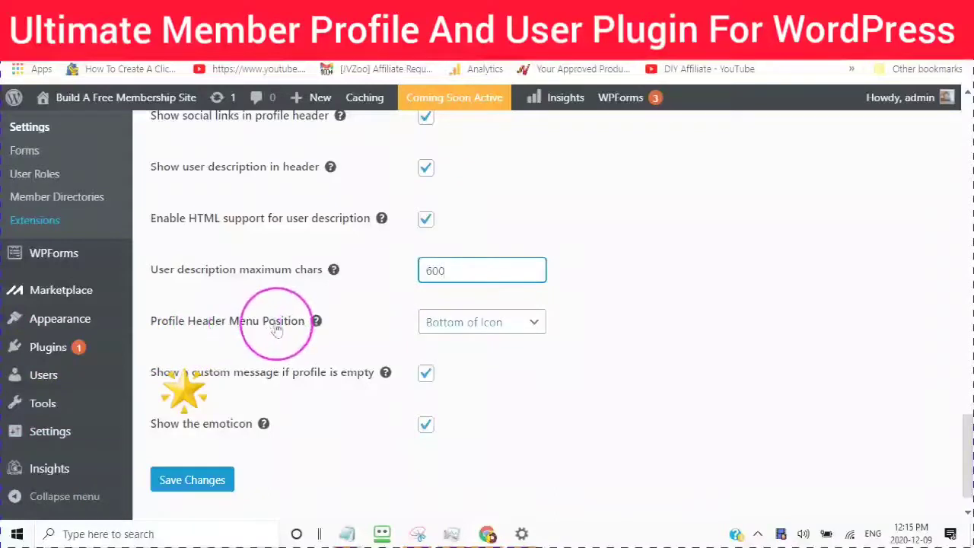
Step: Keep the header menu at Bottom of Icon, enable the emoticon setting, and save changes
click(536, 323)
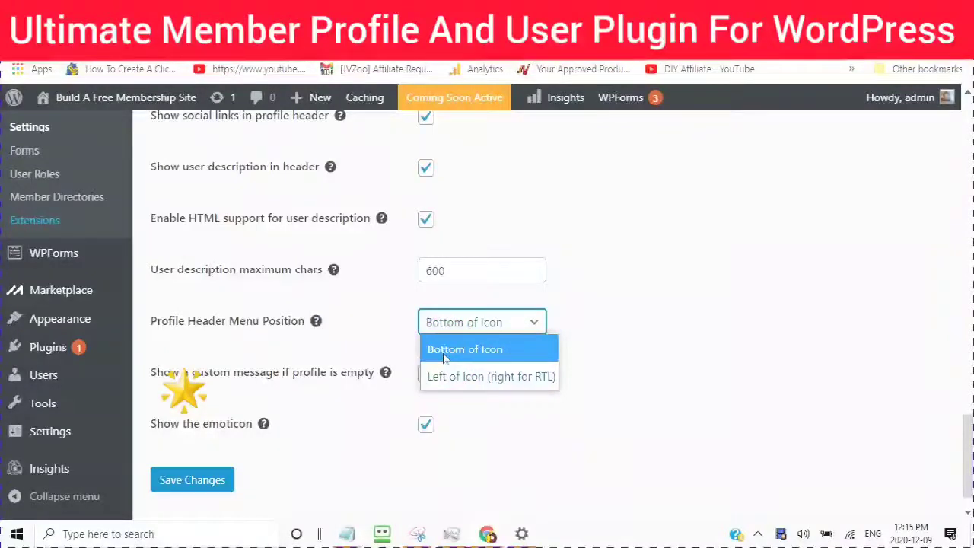
click(446, 352)
scroll(228, 319, down, 1)
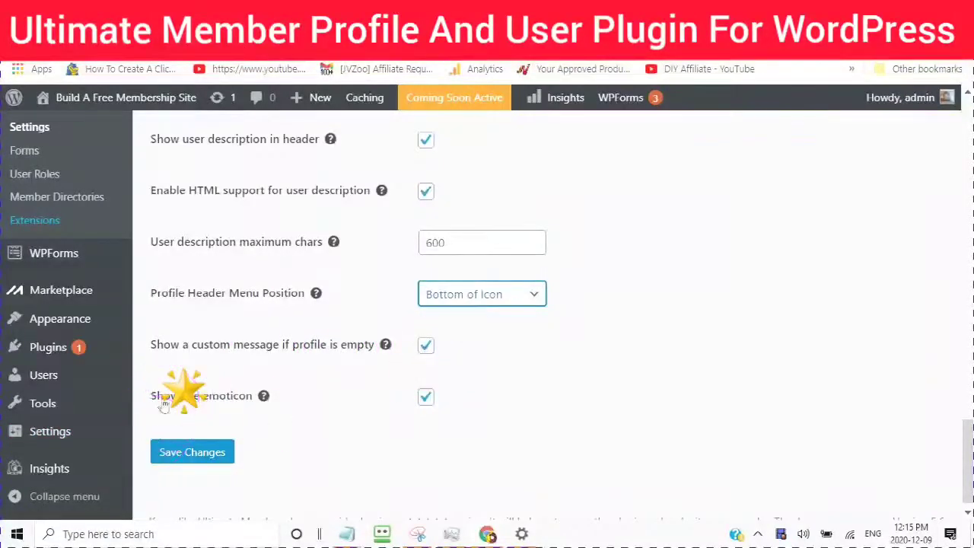
mouse_move(264, 398)
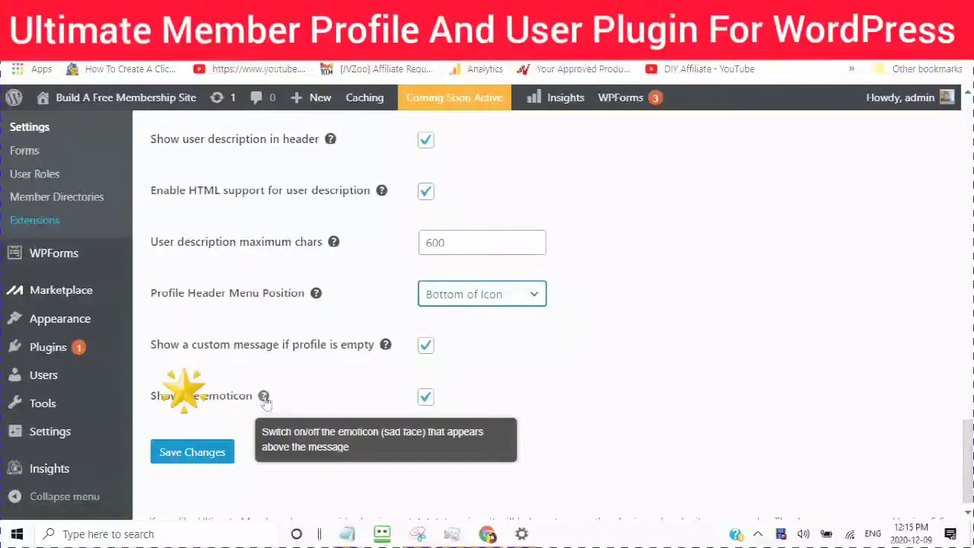
click(264, 399)
click(428, 397)
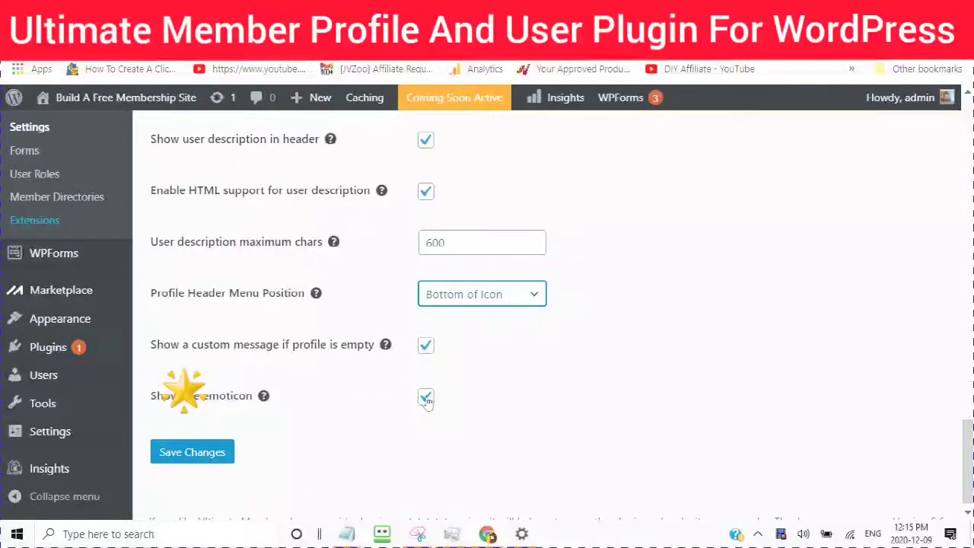
click(186, 454)
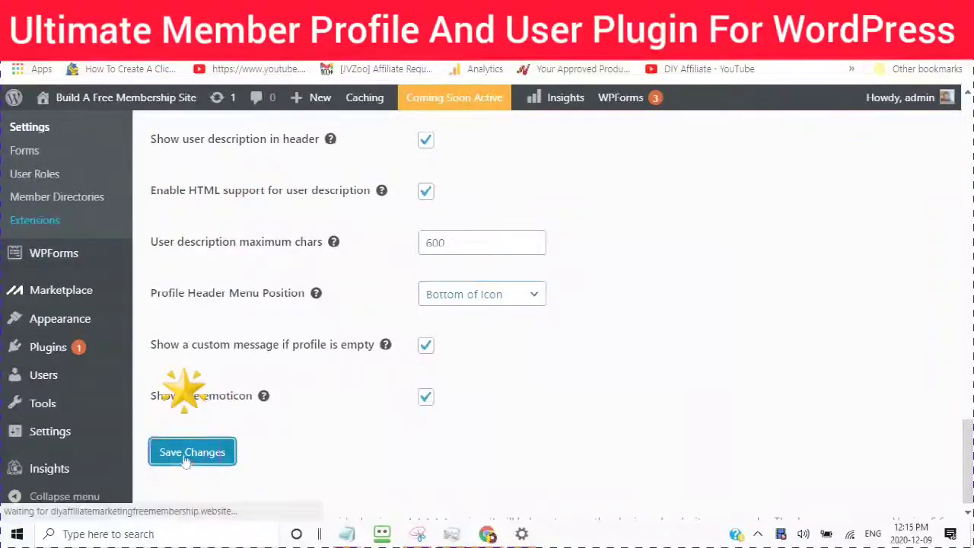
Step: In the Misc settings, show an asterisk for required fields
click(436, 172)
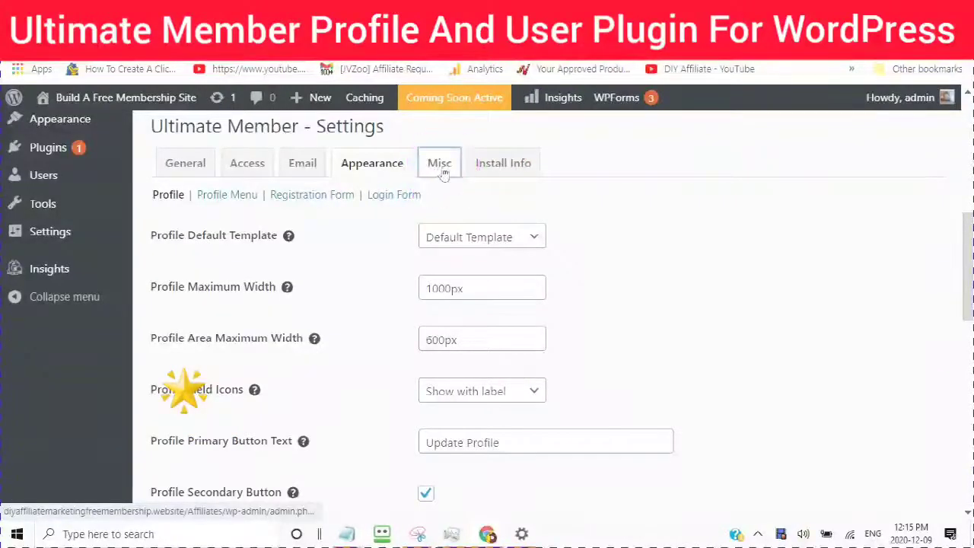
click(441, 169)
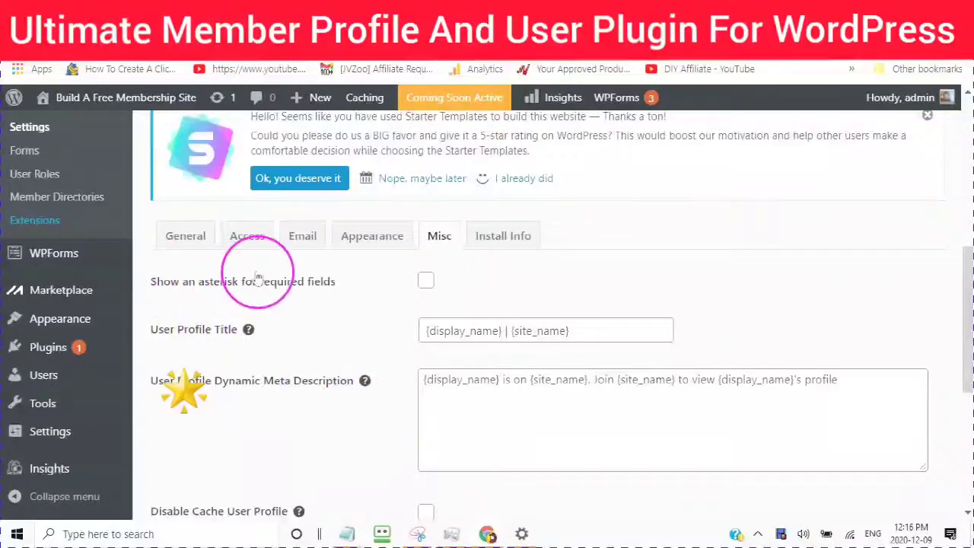
click(426, 281)
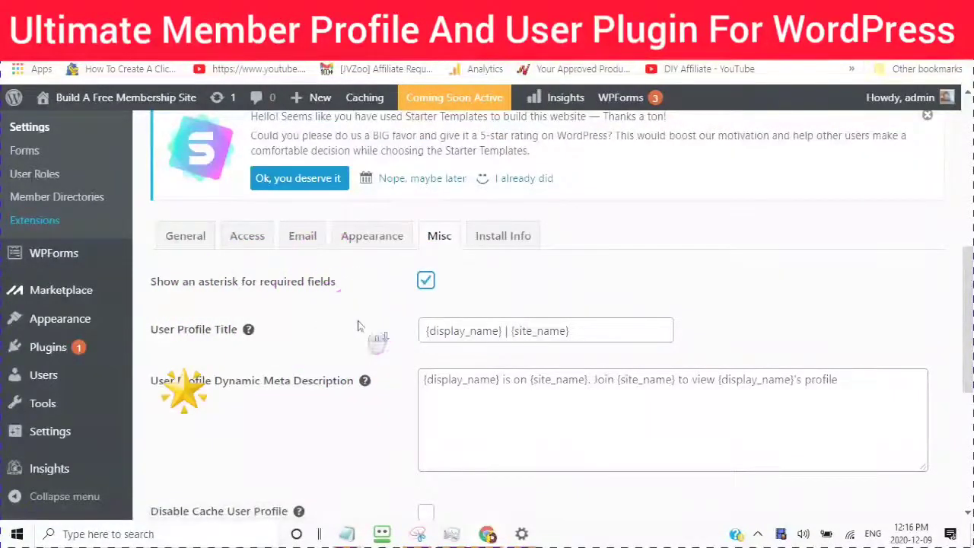
Step: Enable Gutenberg Blocks
scroll(362, 323, down, 1)
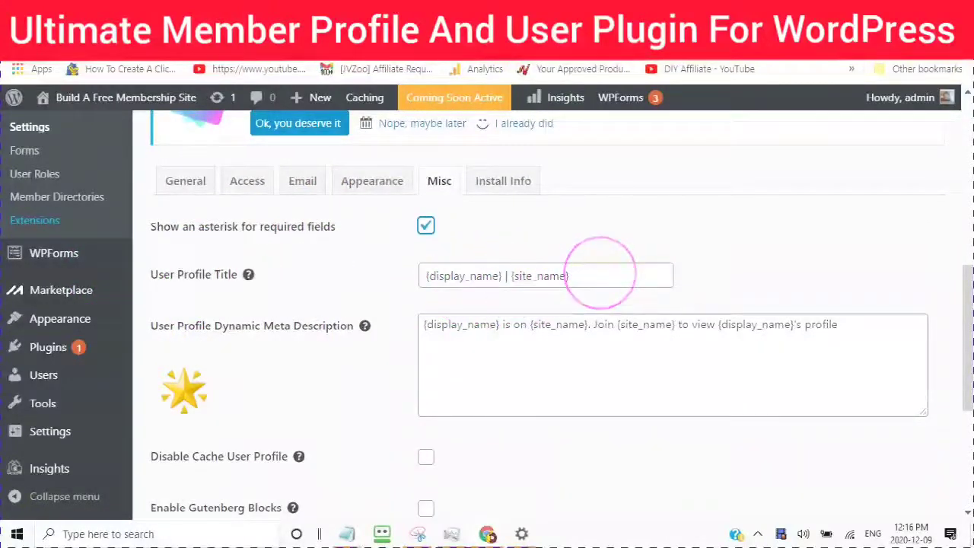
scroll(335, 251, down, 2)
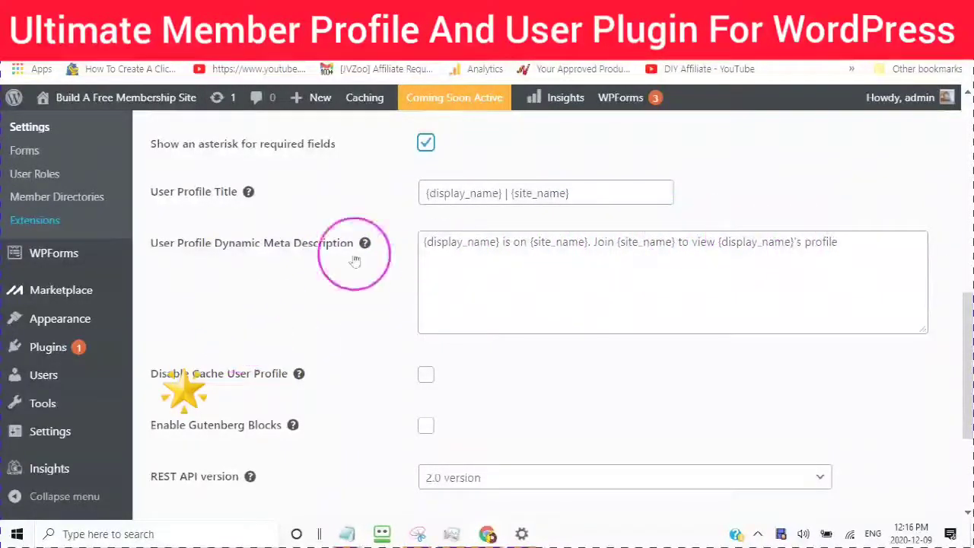
scroll(363, 282, down, 1)
scroll(363, 282, down, 2)
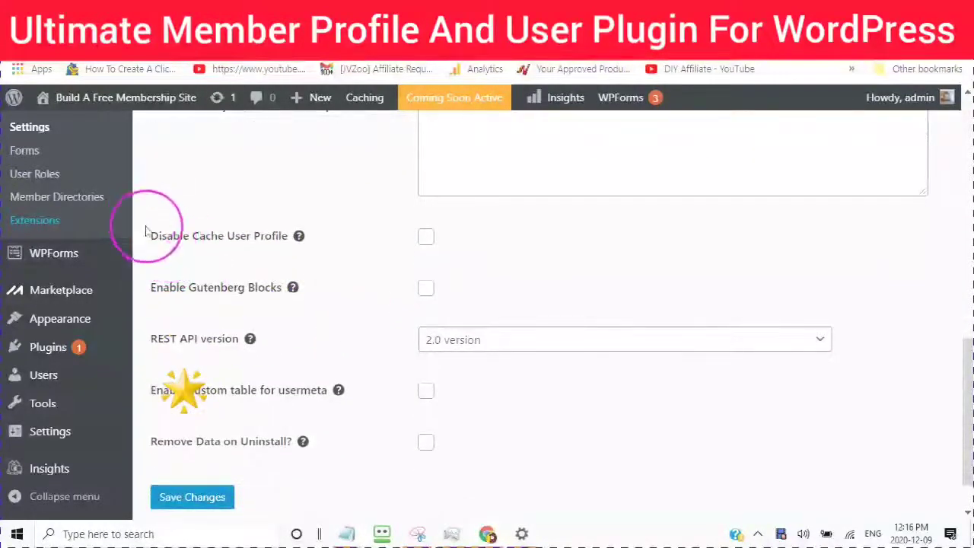
mouse_move(296, 241)
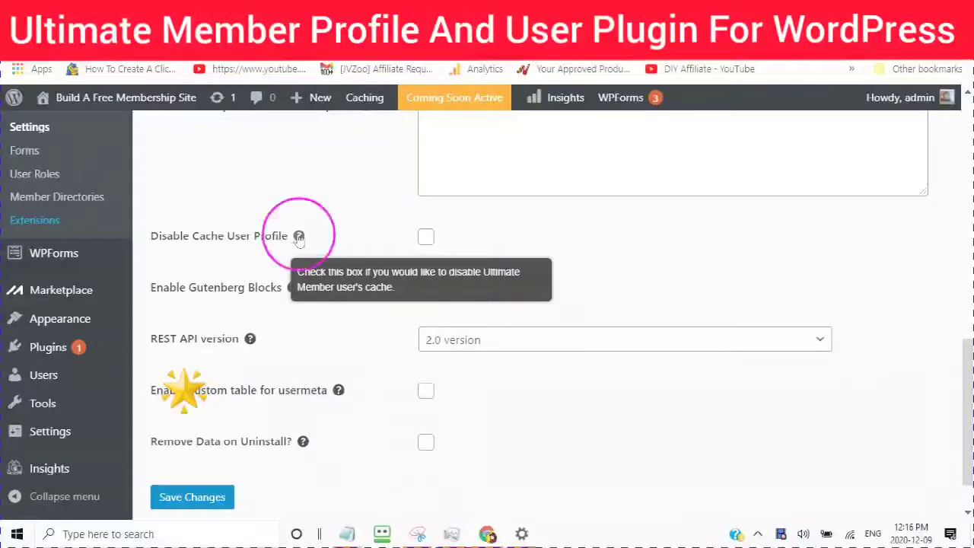
scroll(310, 325, down, 1)
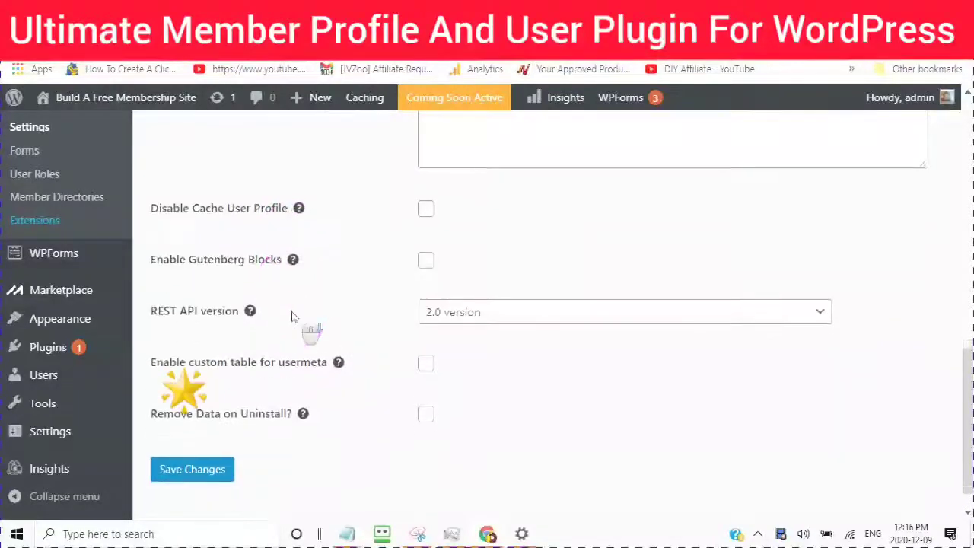
click(423, 231)
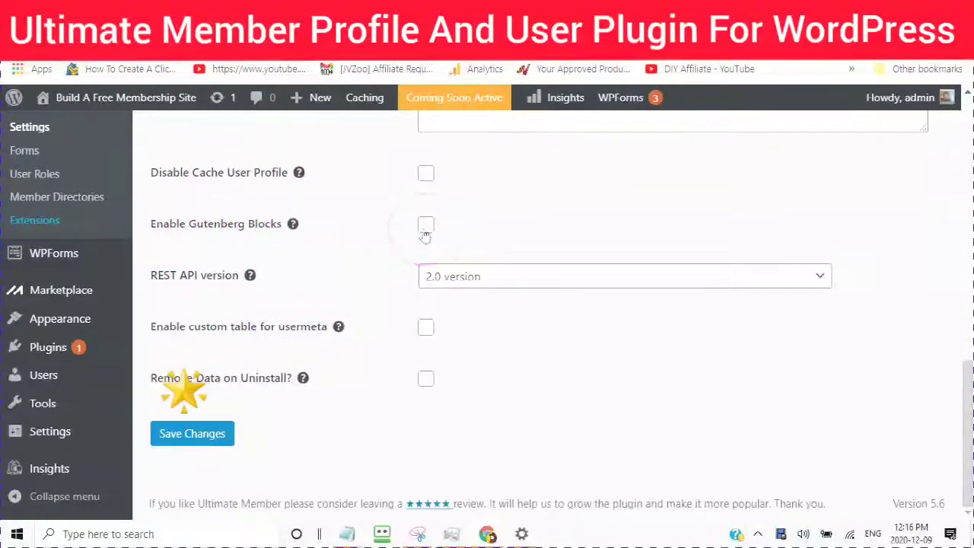
click(426, 230)
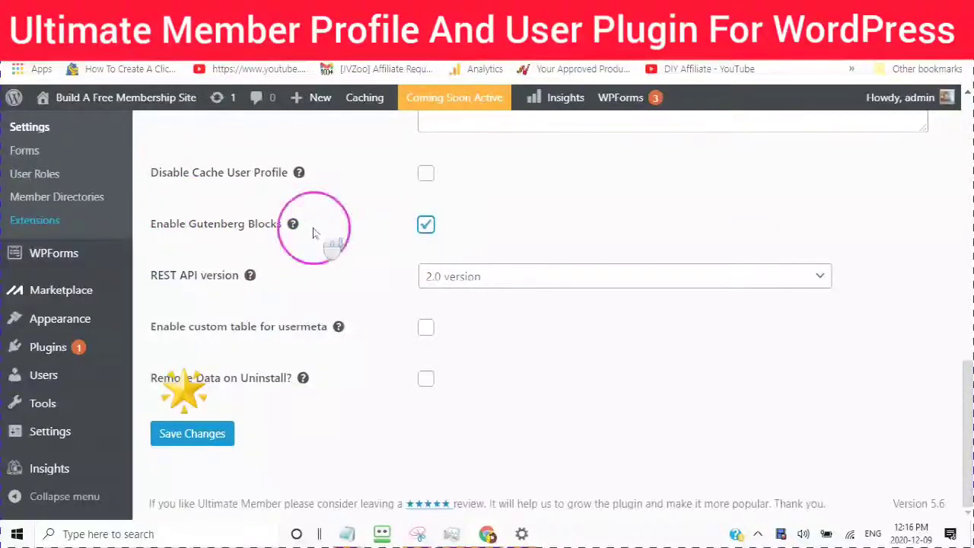
Step: Keep the REST API at version 2.0 and check the custom usermeta table help
click(820, 277)
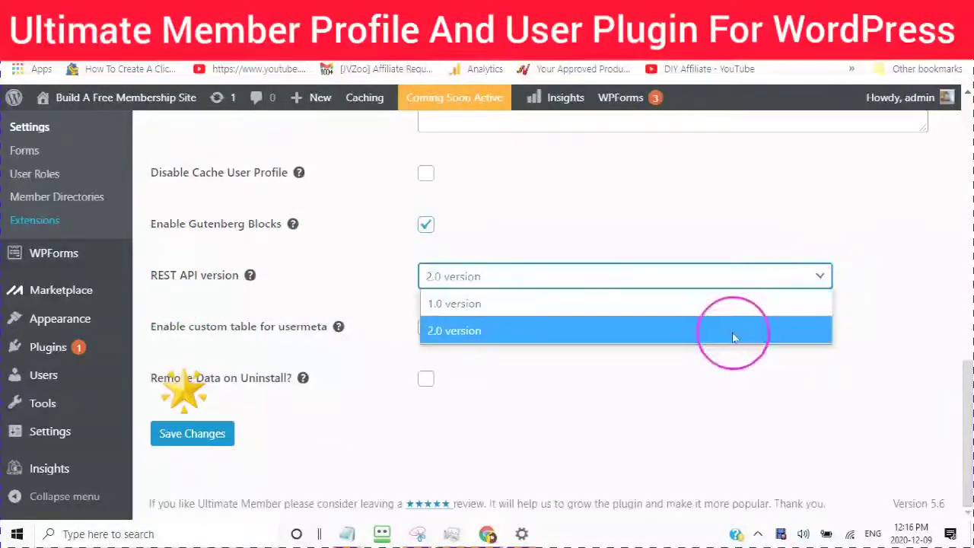
click(729, 332)
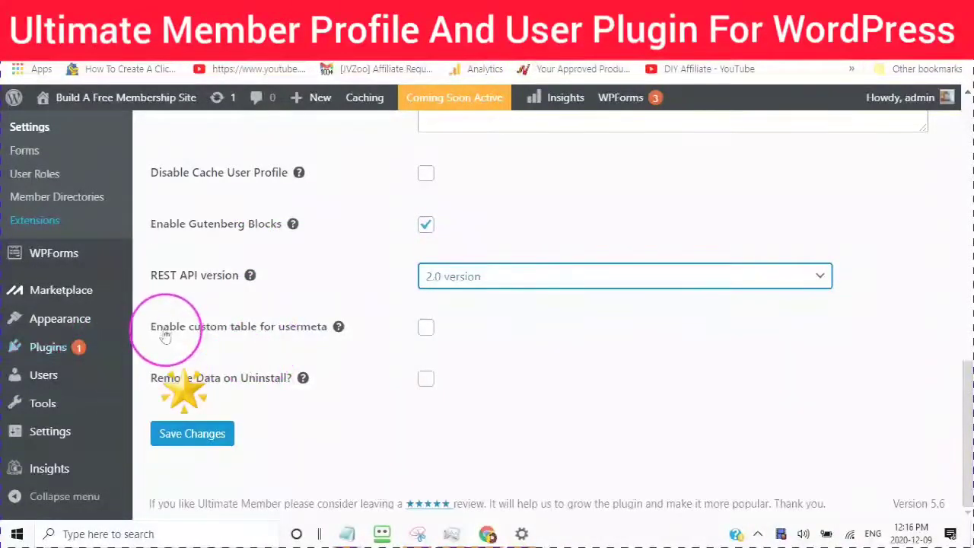
click(338, 326)
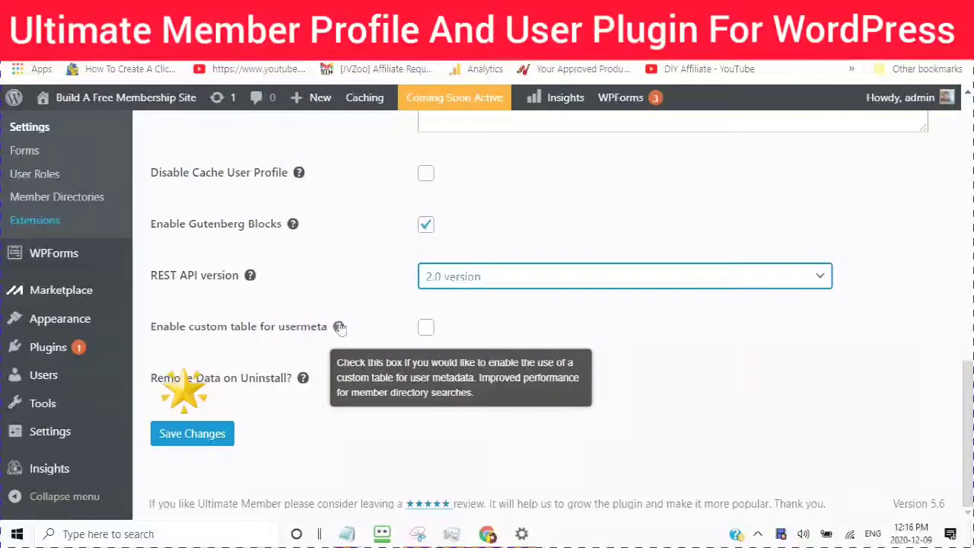
click(339, 326)
click(339, 326)
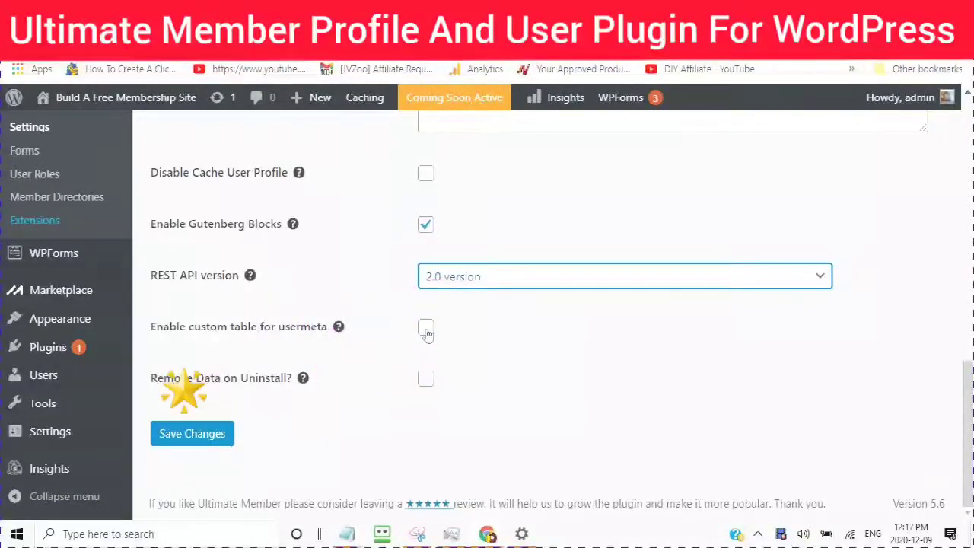
drag(427, 335, 428, 337)
Step: Save the Misc settings
click(200, 440)
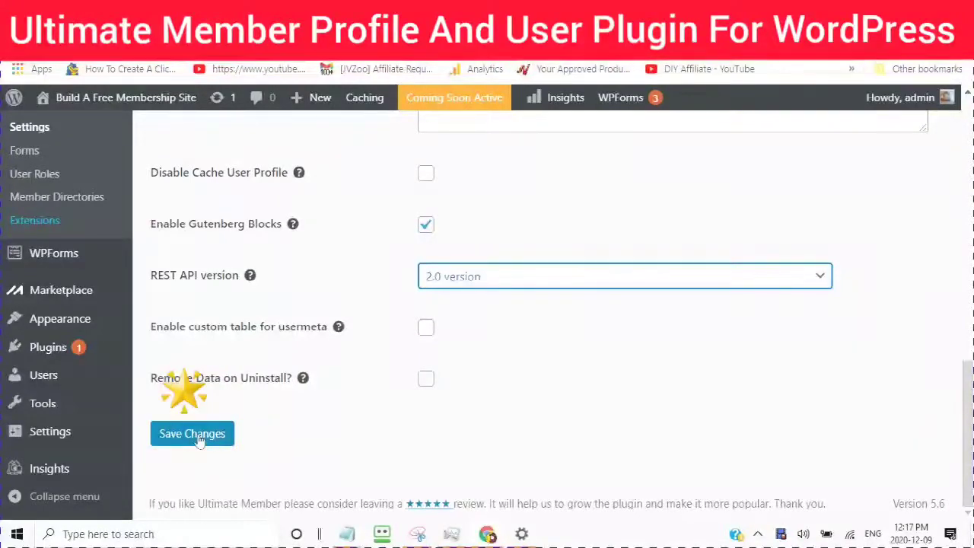
click(200, 440)
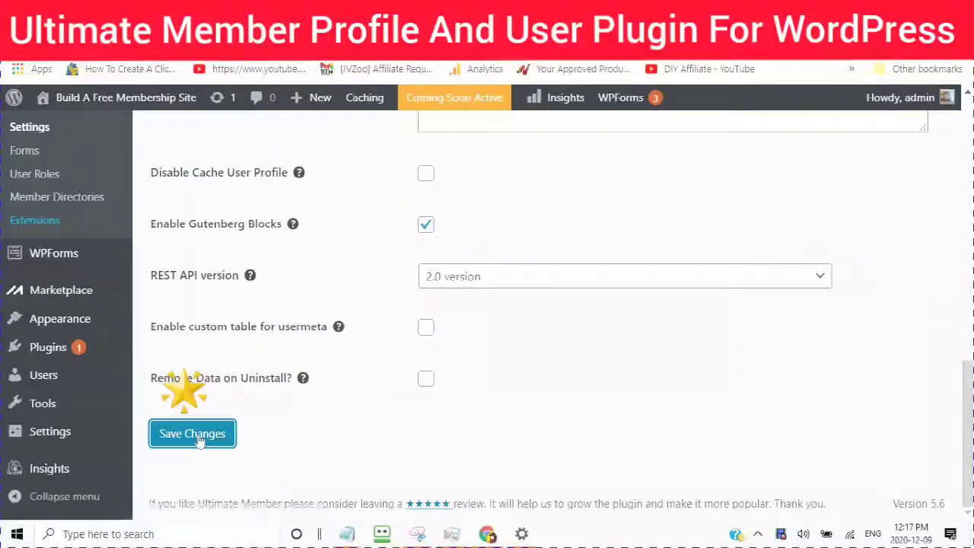
scroll(304, 381, down, 3)
scroll(311, 392, up, 2)
click(310, 391)
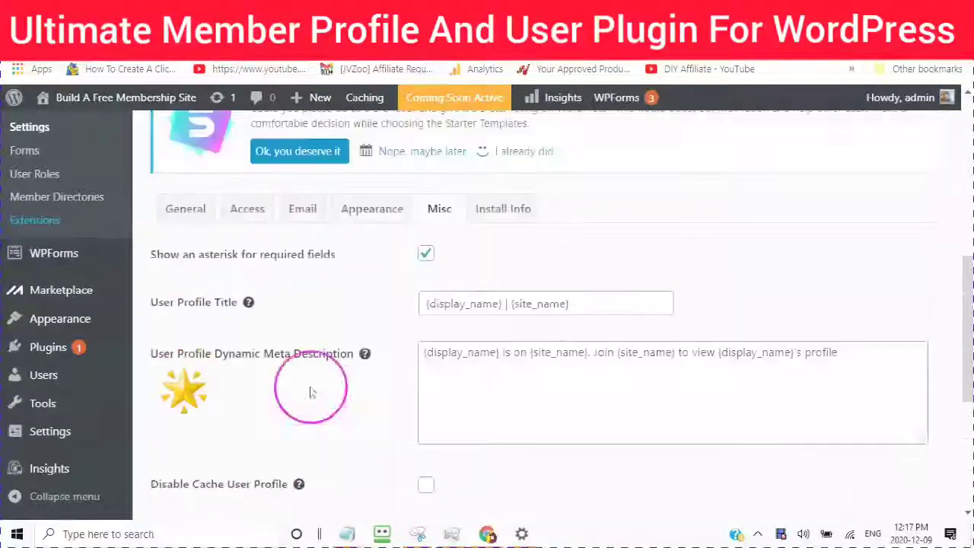
click(502, 218)
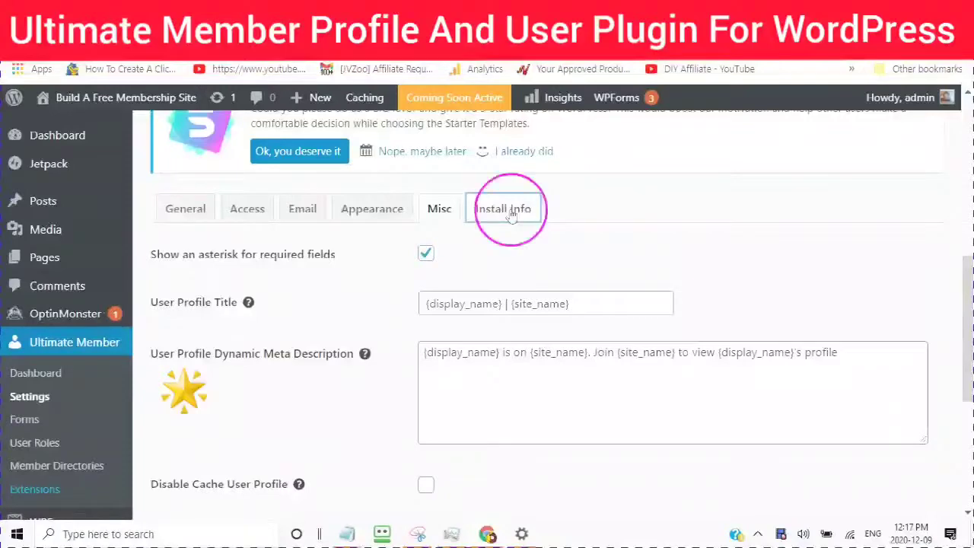
click(382, 255)
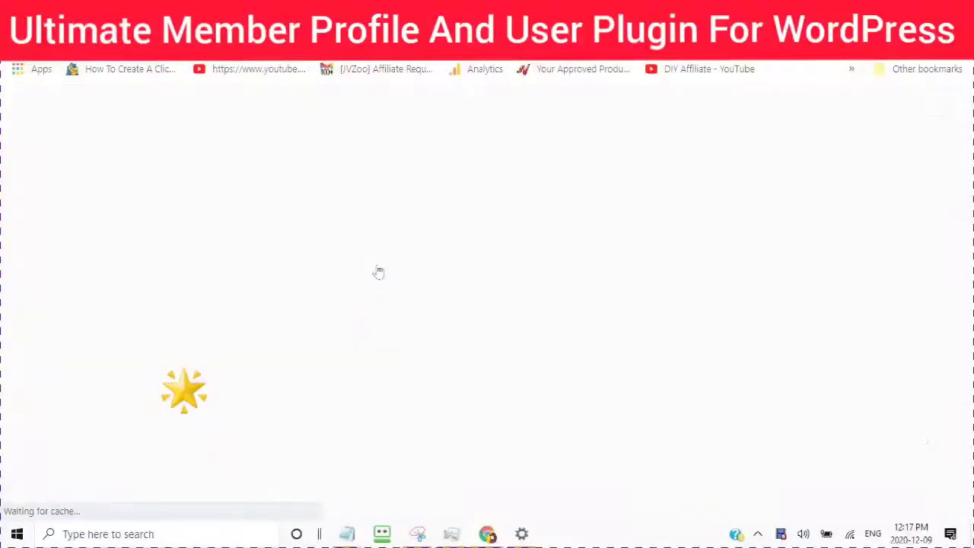
scroll(369, 347, down, 3)
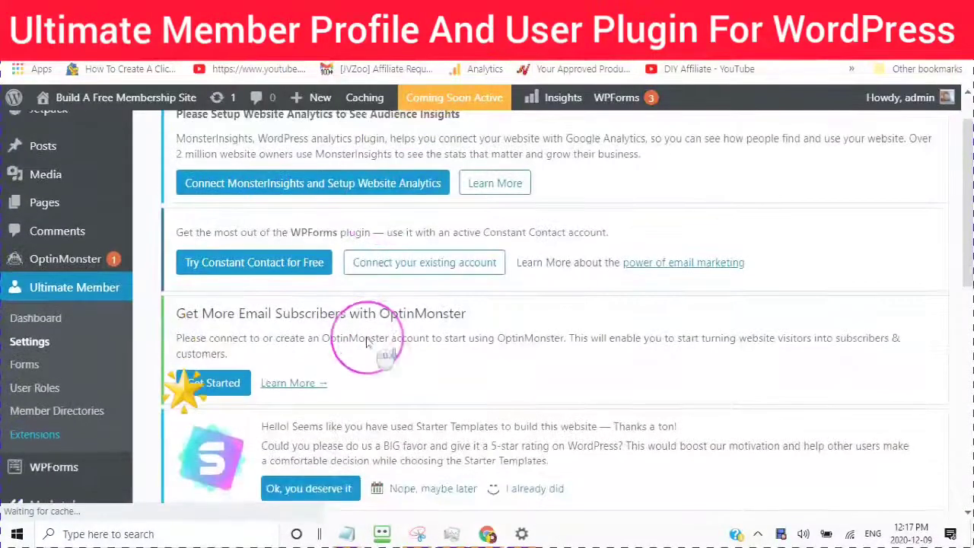
scroll(366, 342, down, 4)
scroll(402, 370, down, 3)
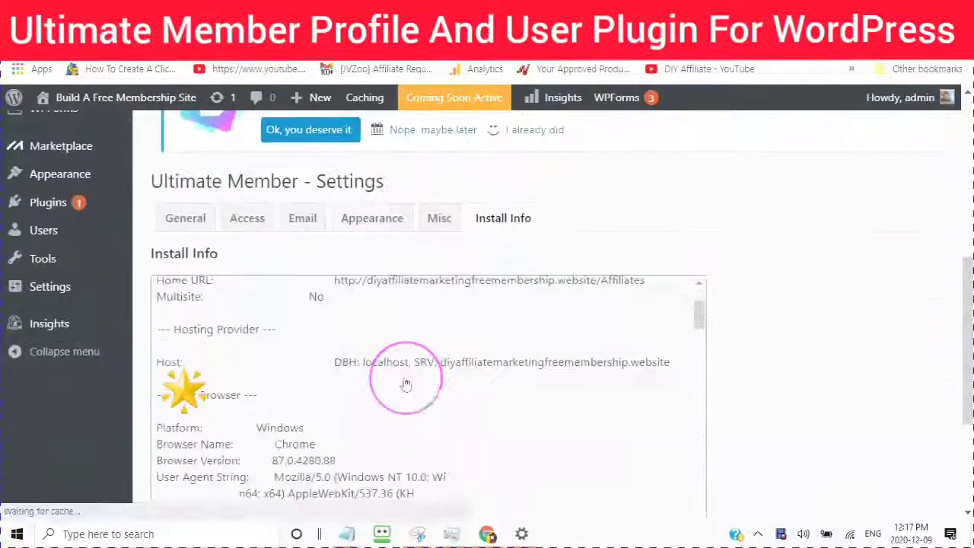
scroll(446, 402, down, 5)
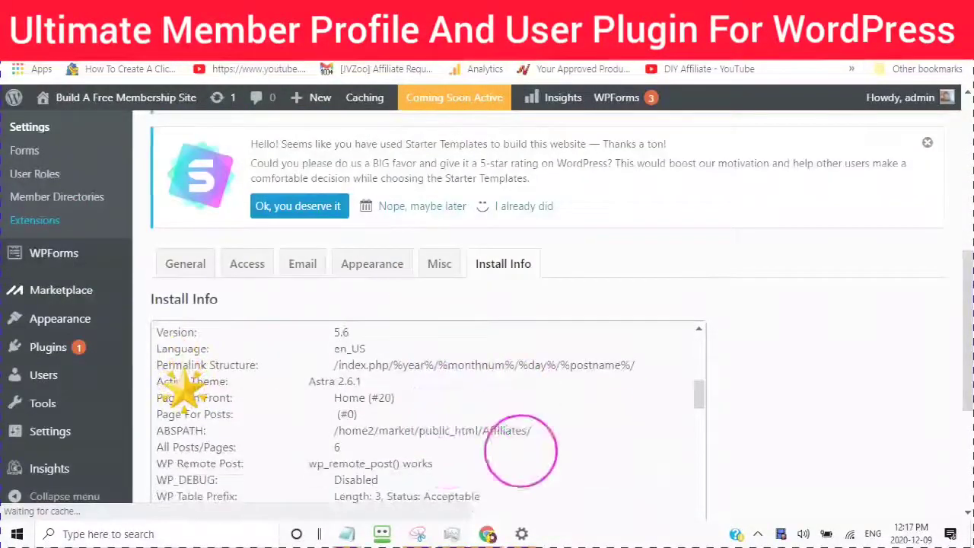
scroll(441, 443, up, 8)
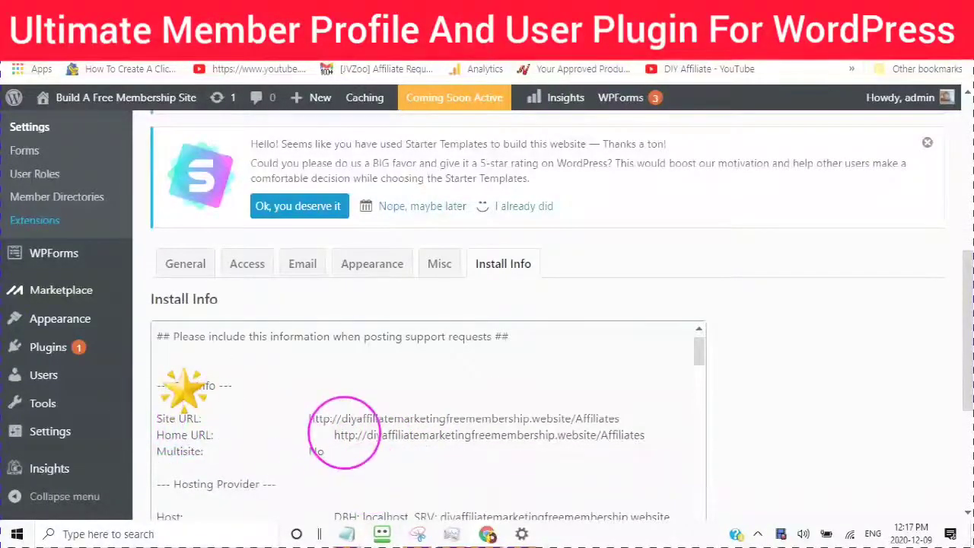
scroll(183, 388, down, 3)
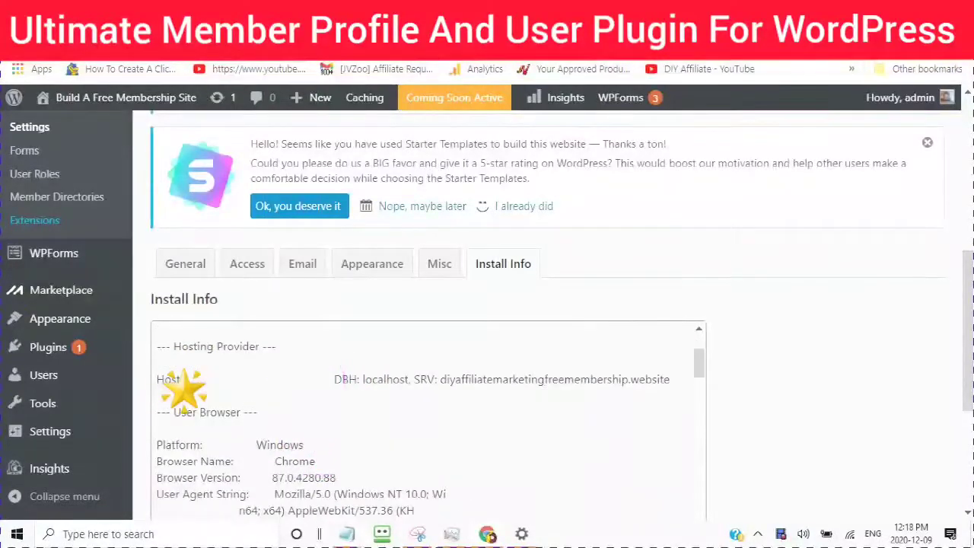
scroll(182, 388, down, 3)
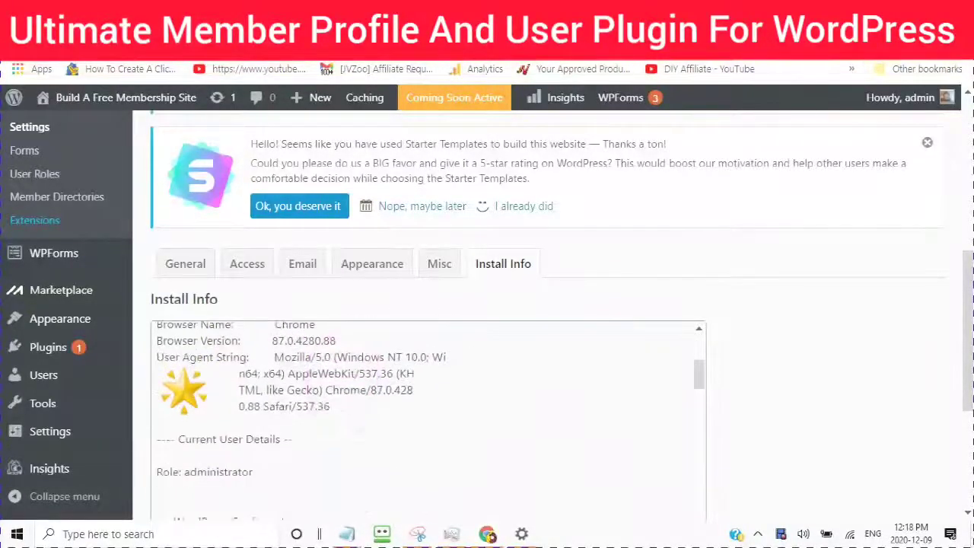
scroll(182, 389, up, 1)
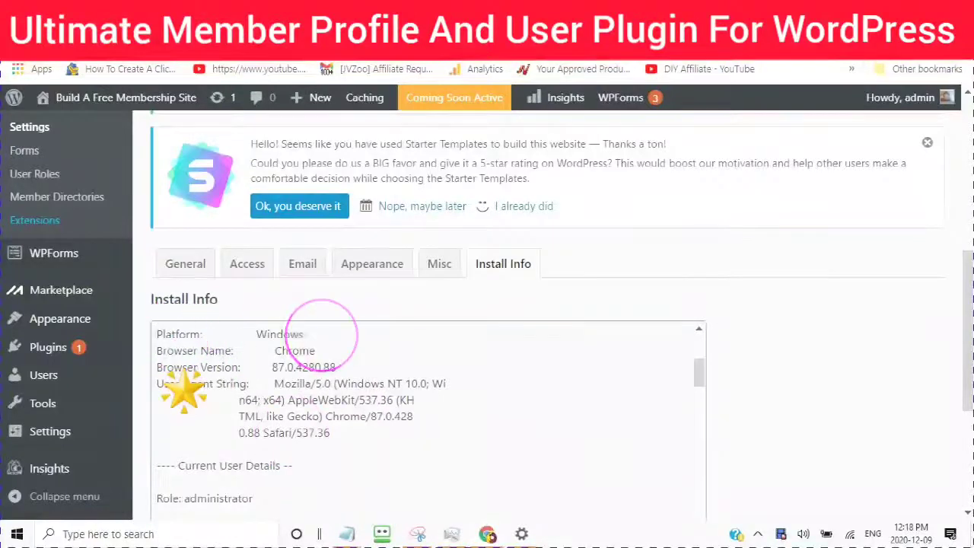
scroll(183, 389, down, 4)
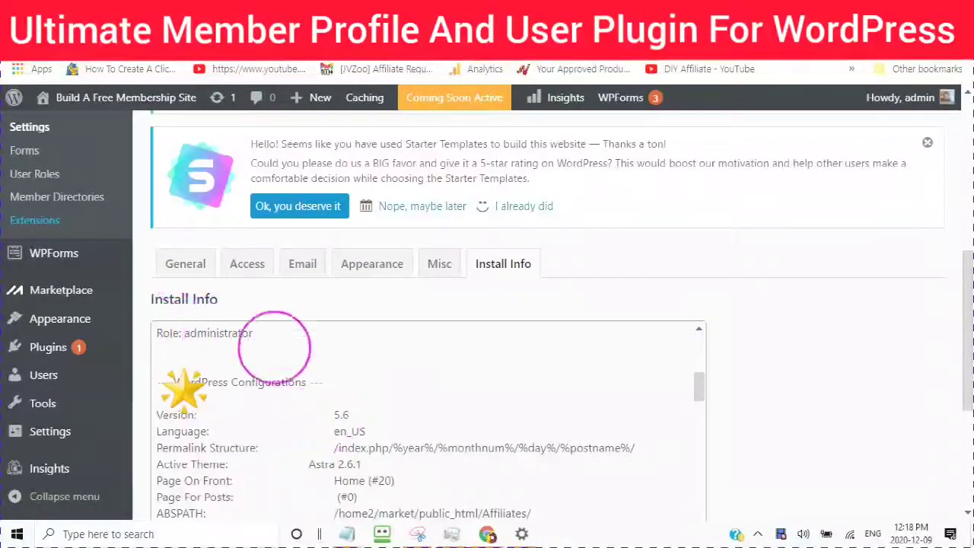
scroll(183, 388, down, 3)
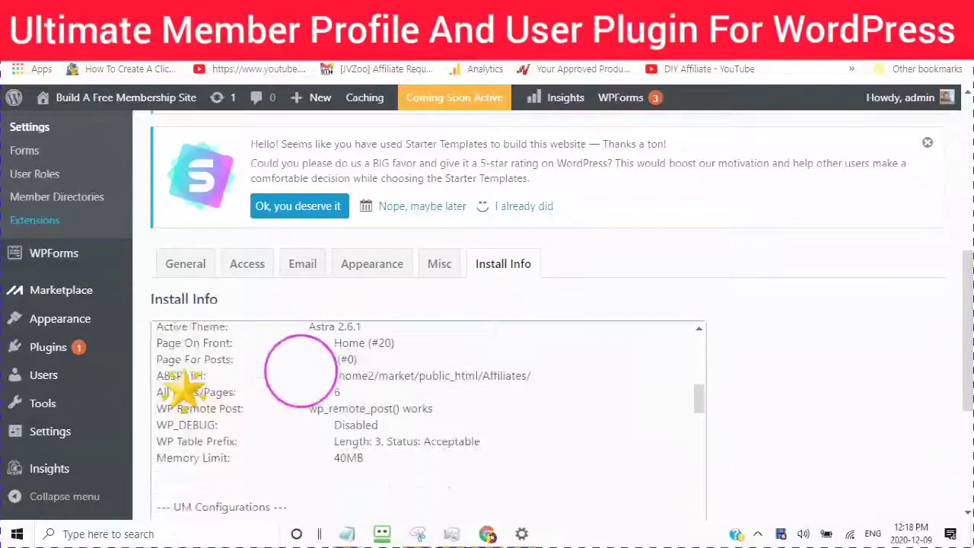
scroll(183, 388, up, 2)
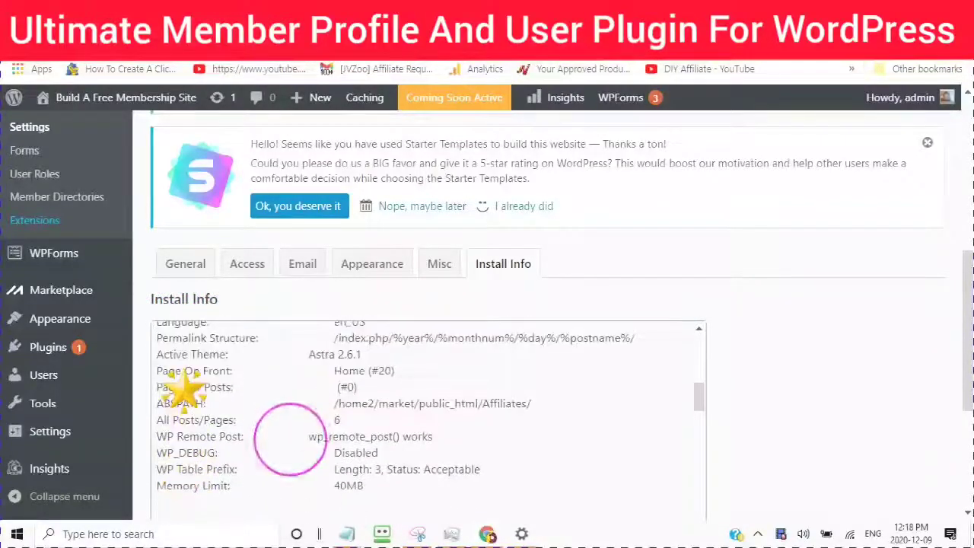
scroll(182, 390, down, 2)
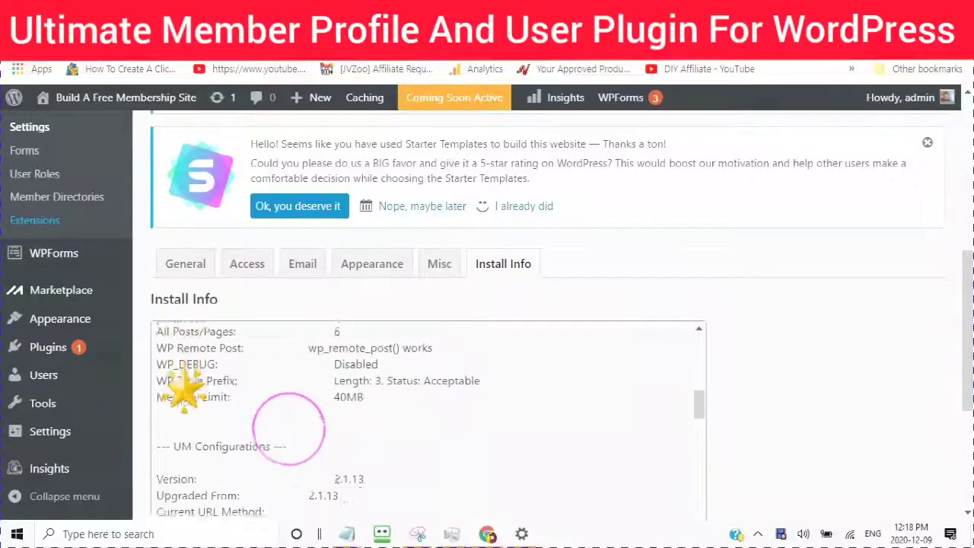
scroll(184, 390, down, 3)
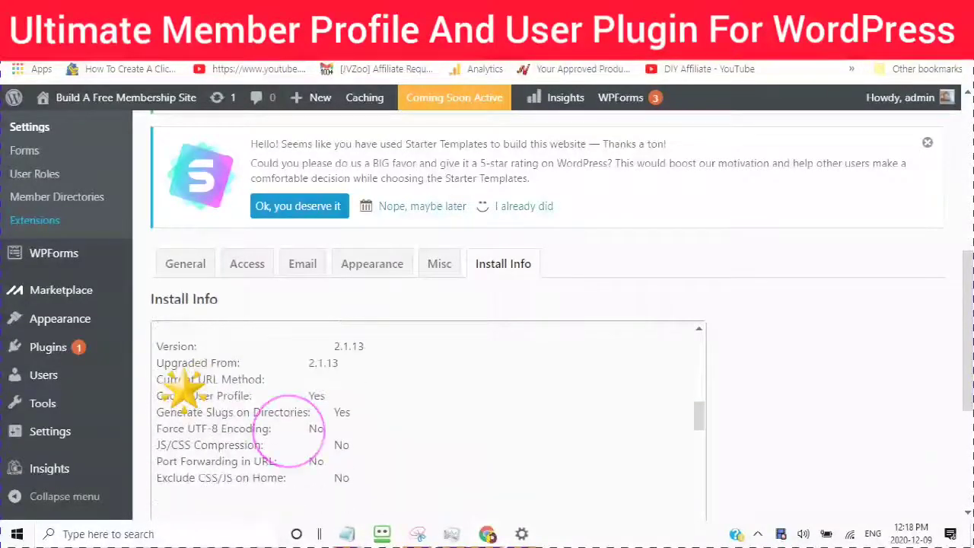
scroll(183, 389, down, 4)
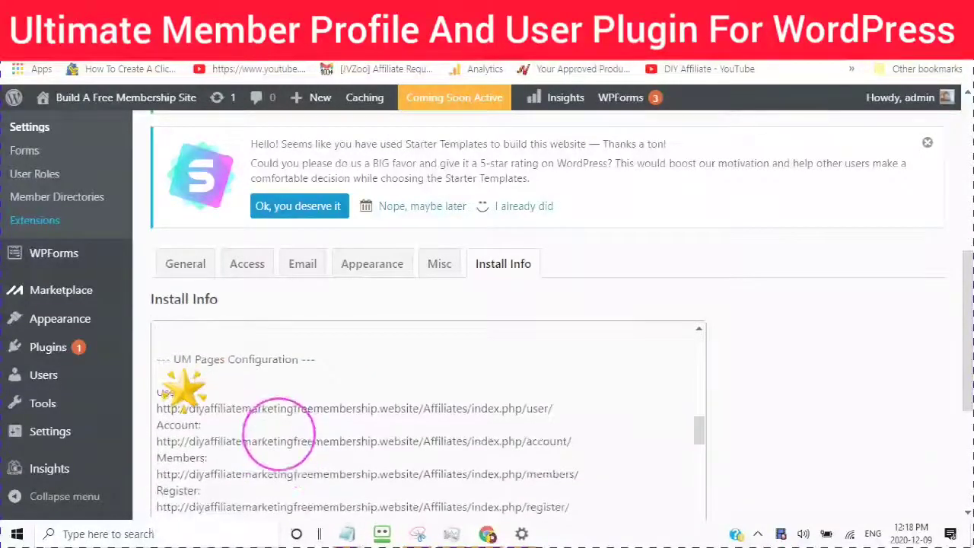
scroll(183, 389, down, 1)
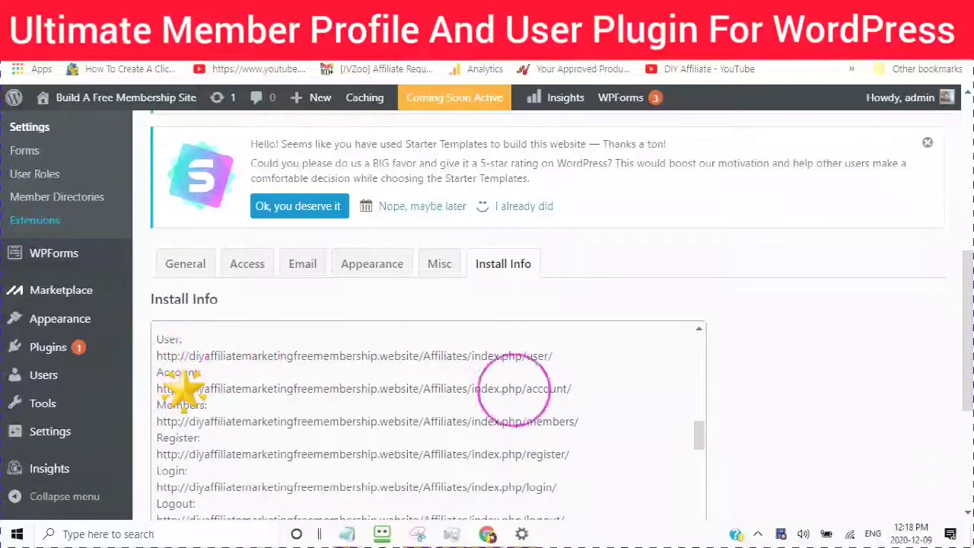
scroll(183, 390, down, 2)
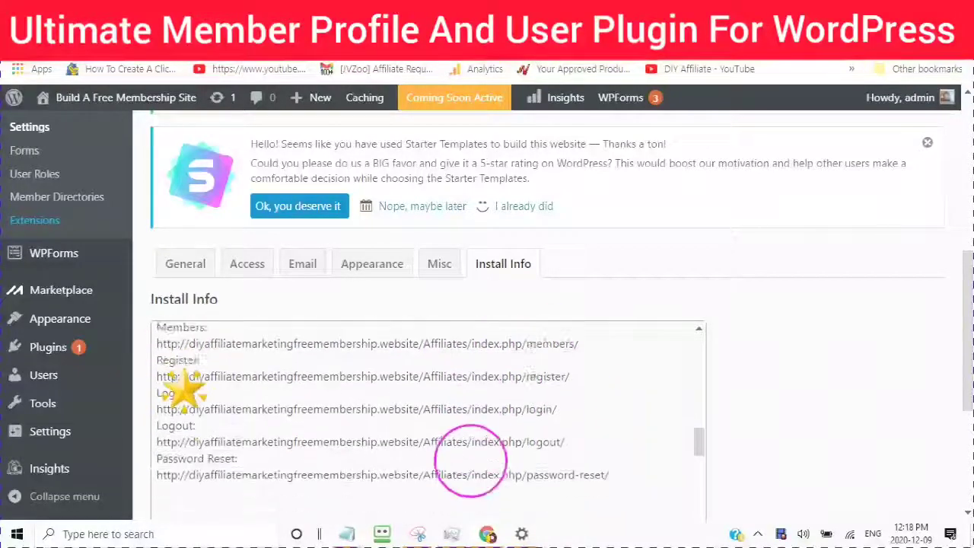
scroll(183, 390, down, 6)
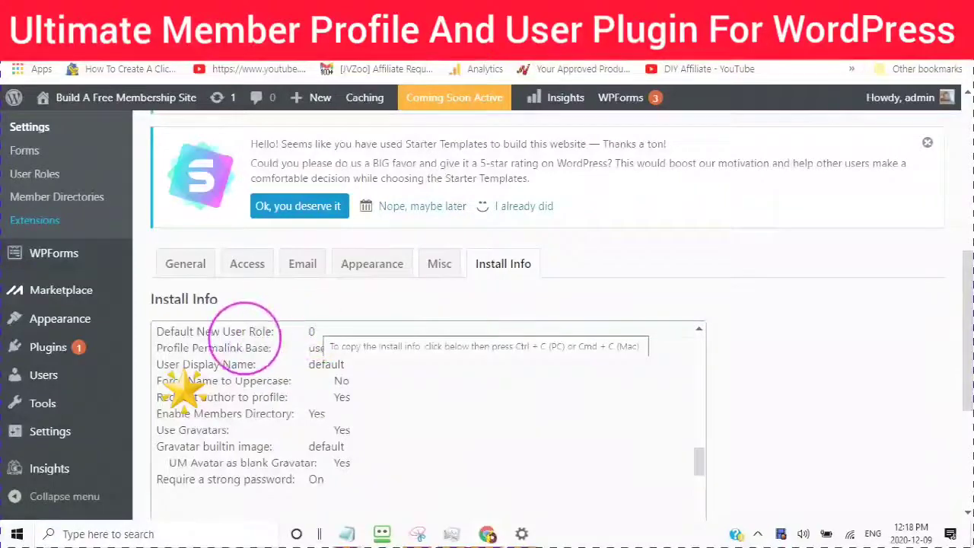
scroll(305, 329, down, 4)
scroll(267, 423, down, 10)
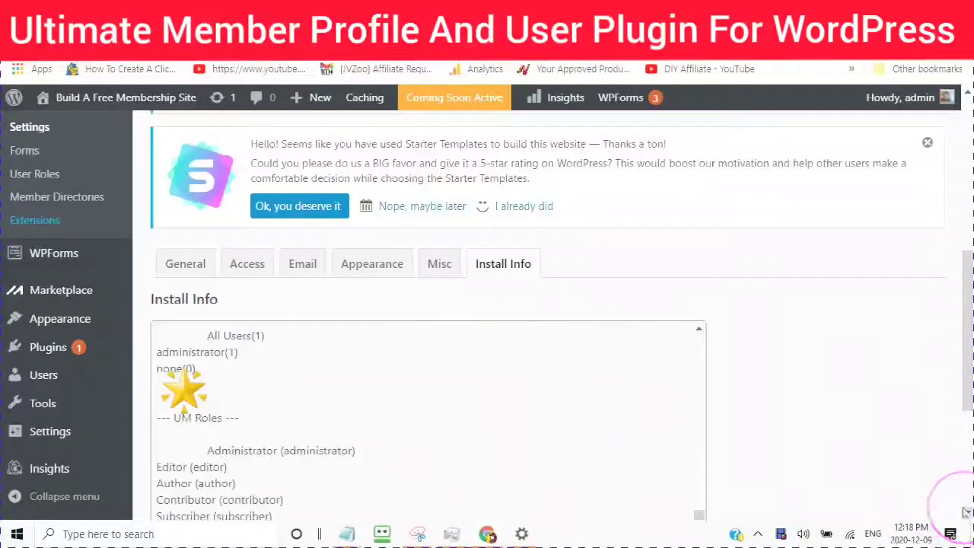
scroll(967, 516, down, 4)
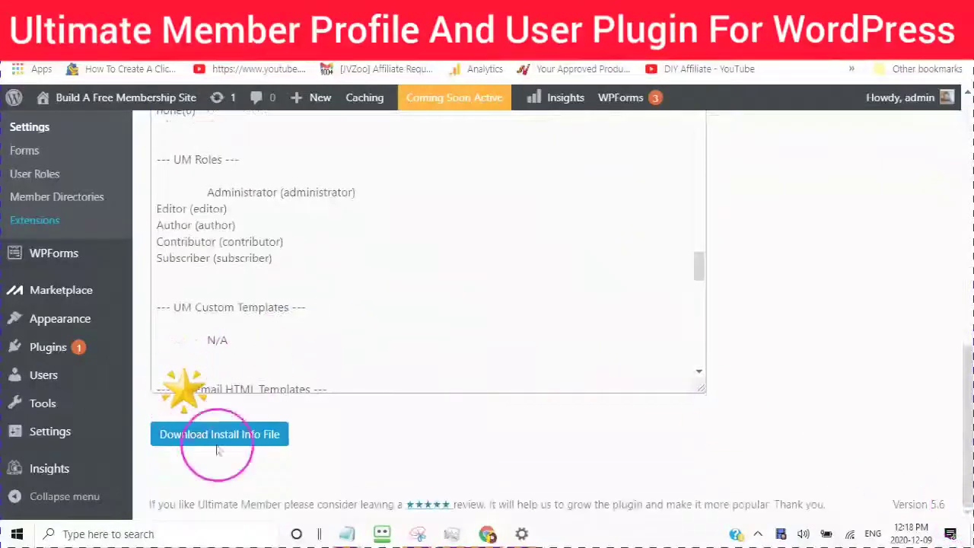
Step: Download the install info file, saving it as ultimatemember-install-info2020
click(199, 435)
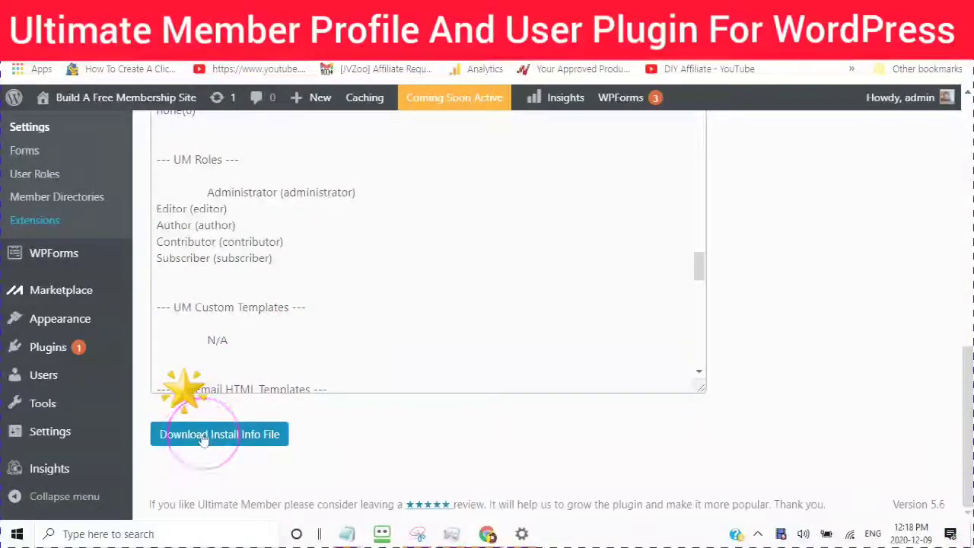
click(199, 435)
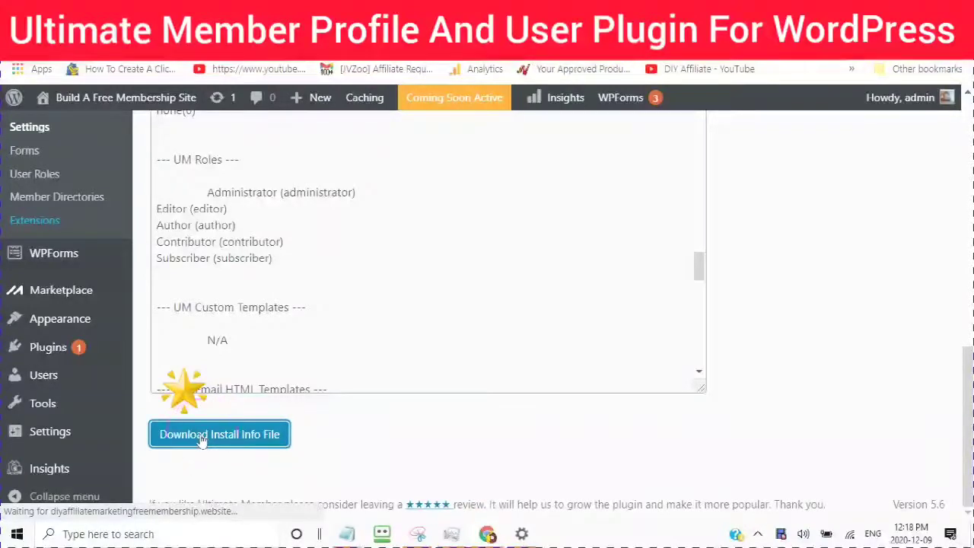
click(204, 439)
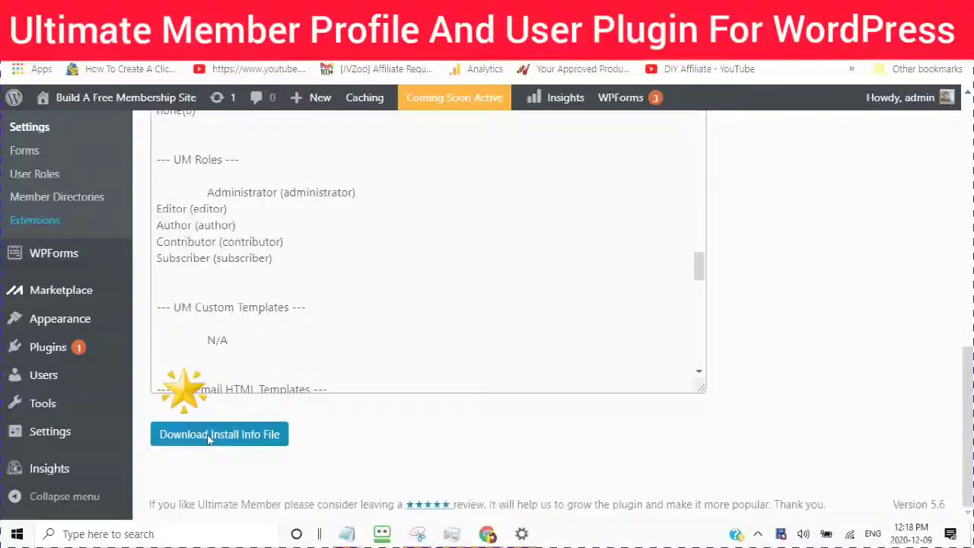
click(363, 233)
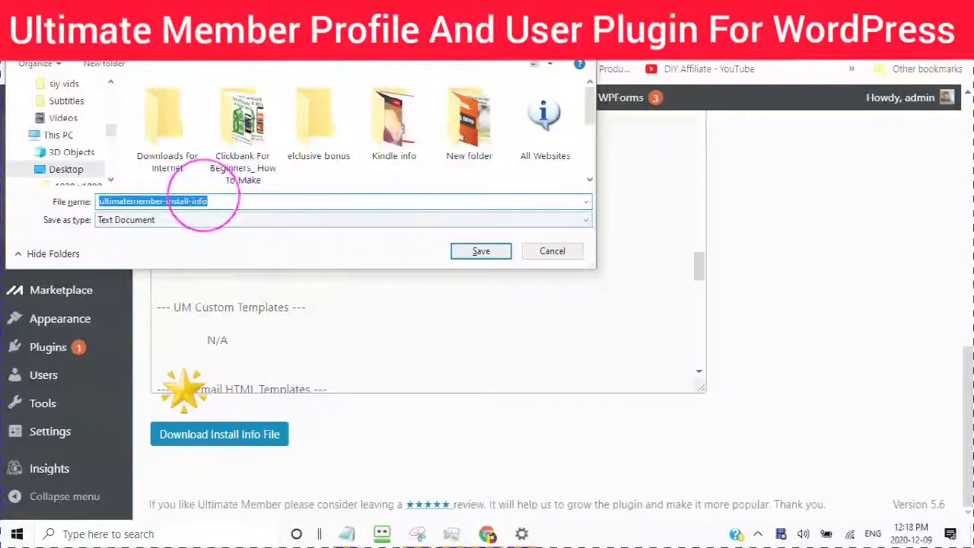
click(217, 201)
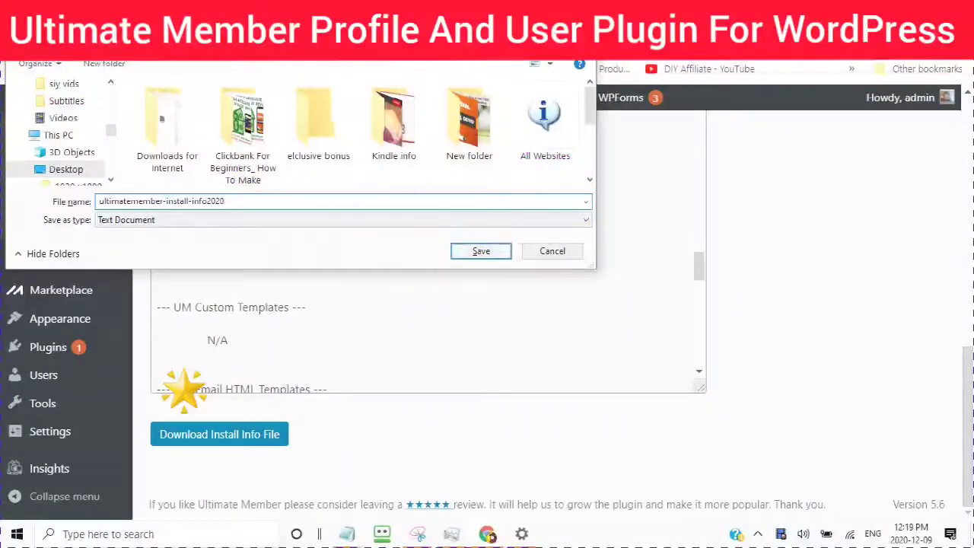
click(479, 251)
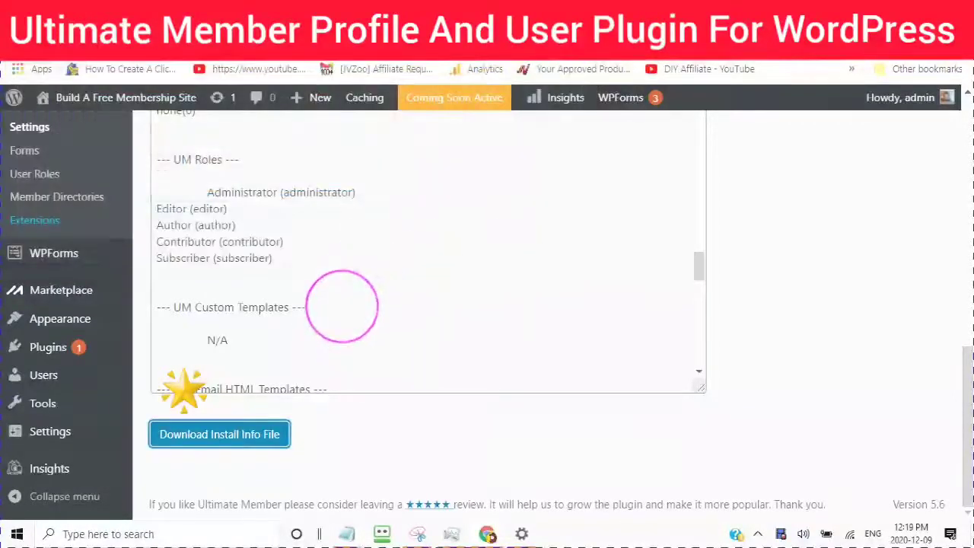
scroll(358, 281, up, 3)
Step: Scroll through the Account page preview with its Account, Change Password, Privacy and Delete Account sections
scroll(345, 225, up, 5)
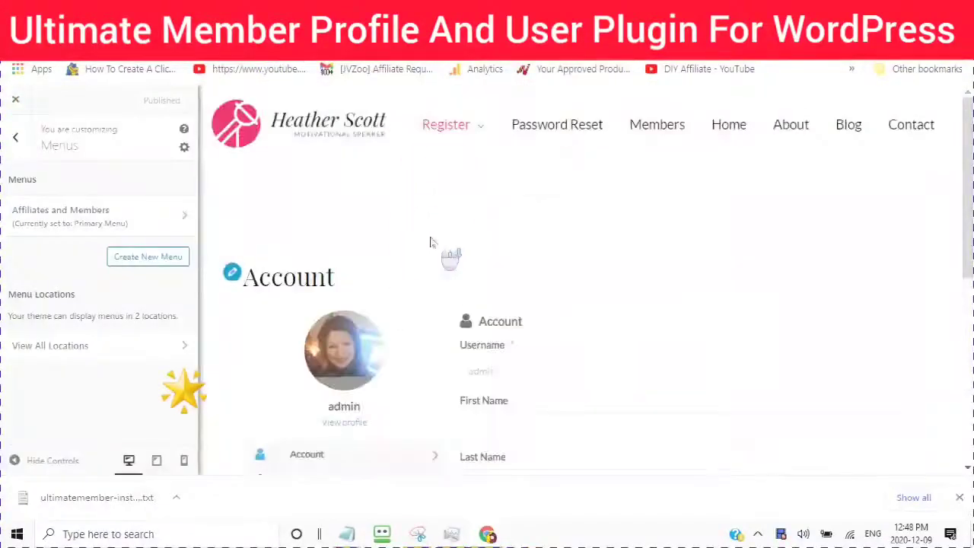
scroll(429, 242, down, 4)
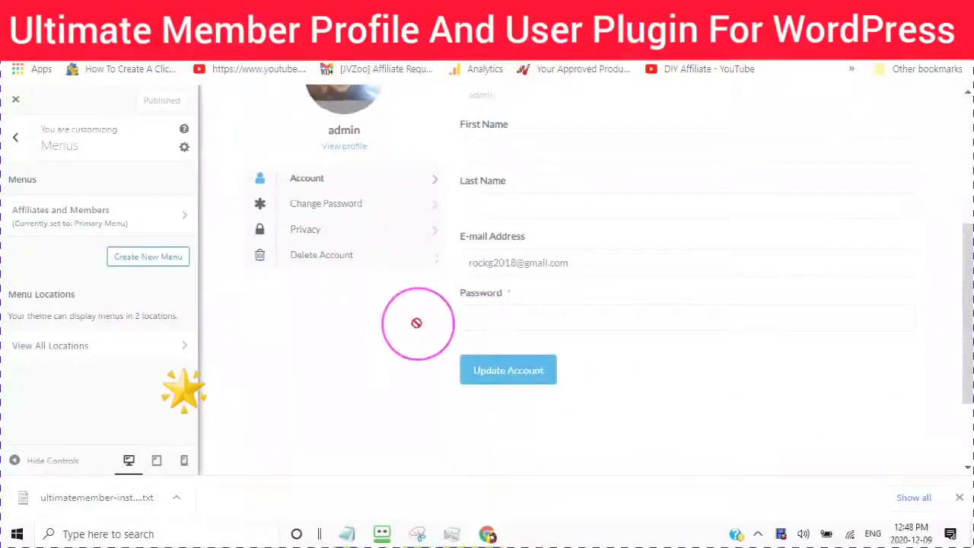
scroll(413, 322, up, 3)
scroll(438, 261, down, 2)
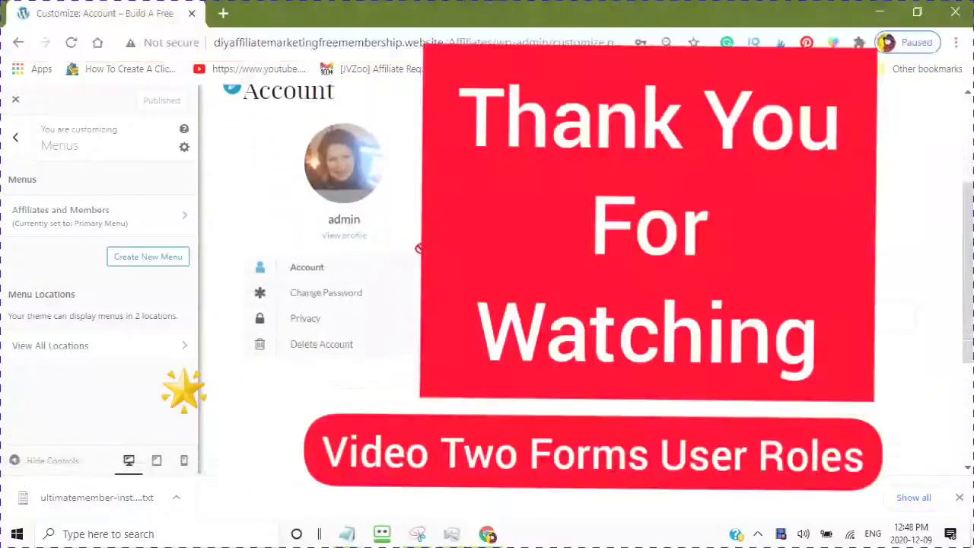